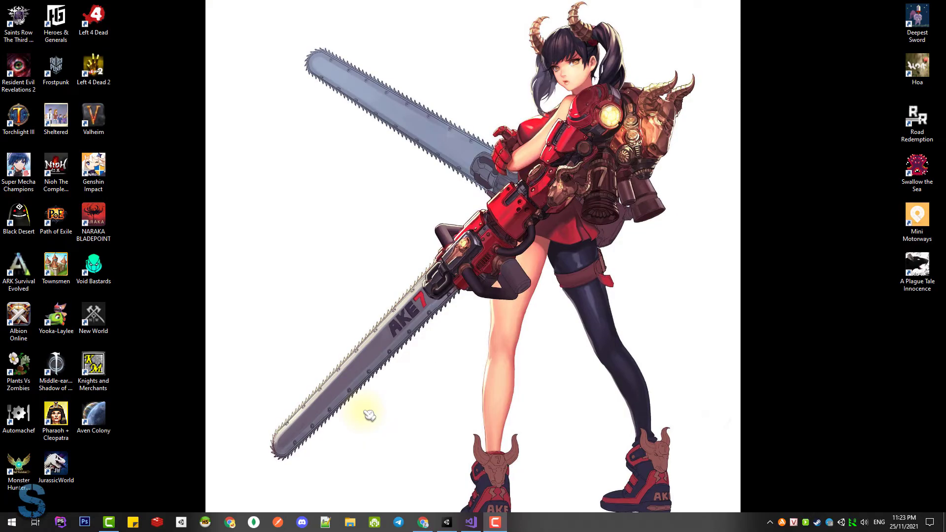
Select Tree in the Hierarchy and open its Tree Level script in Visual Studio via Edit Script
{"action": "left_click", "coordinate": [454, 525]}
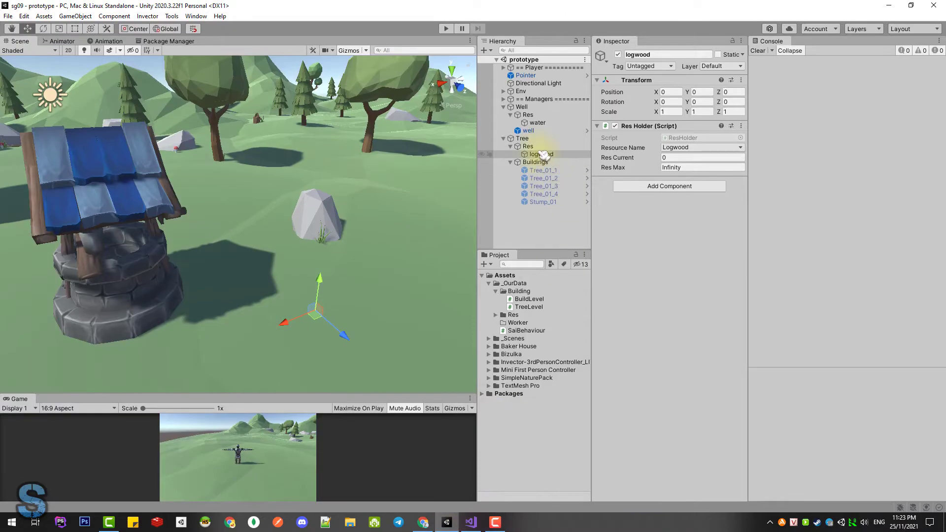
{"action": "left_click", "coordinate": [531, 140]}
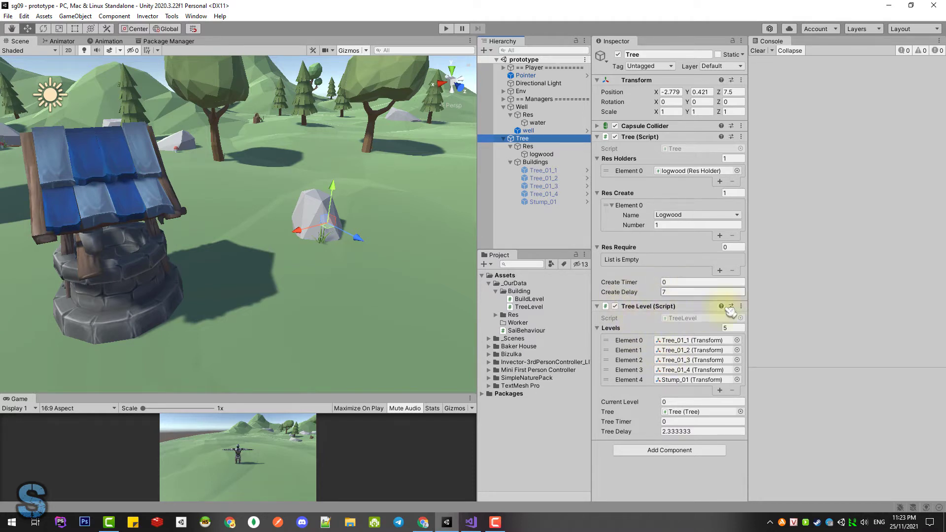
{"action": "left_click", "coordinate": [742, 308]}
{"action": "left_click", "coordinate": [772, 420]}
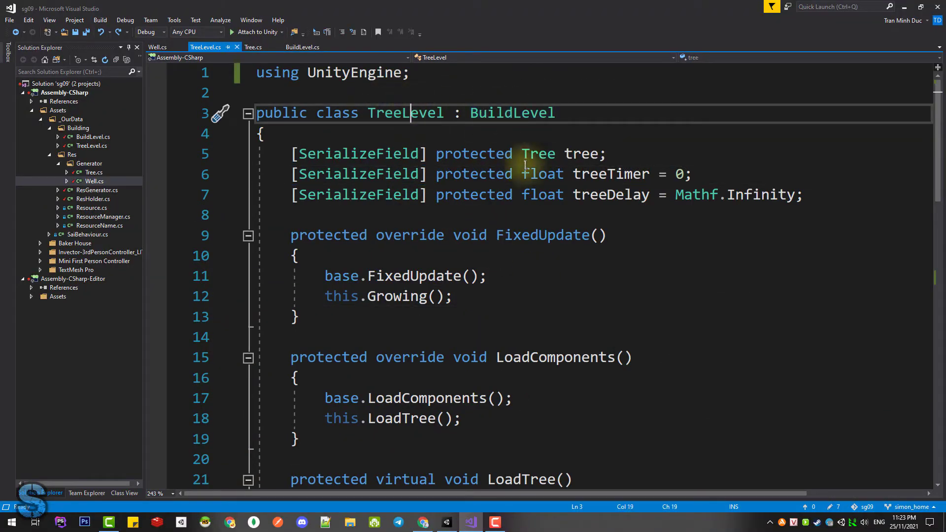
Review TreeLevel's serialized tree field and its Tree type, comparing with the Tree in Unity
{"action": "left_click_drag", "start_coordinate": [804, 196], "coordinate": [319, 173]}
{"action": "left_click", "coordinate": [505, 174]}
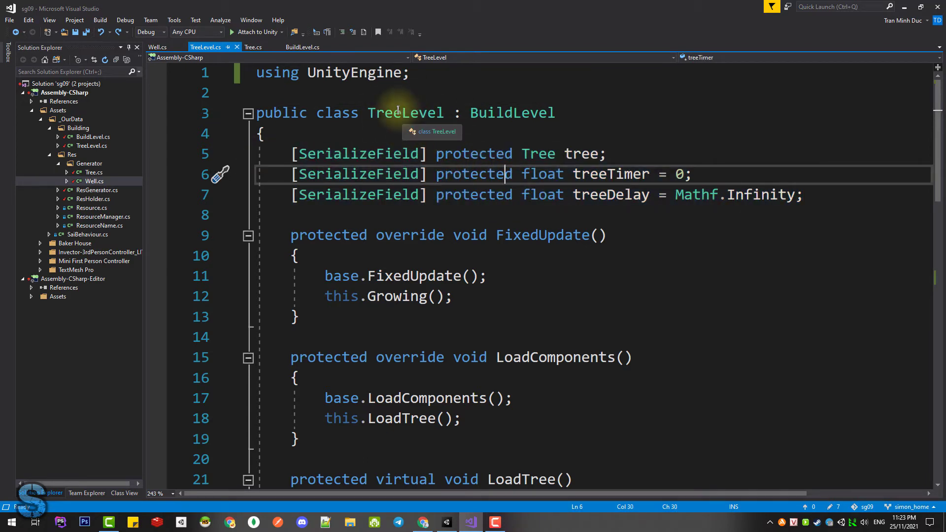
{"action": "left_click", "coordinate": [582, 154]}
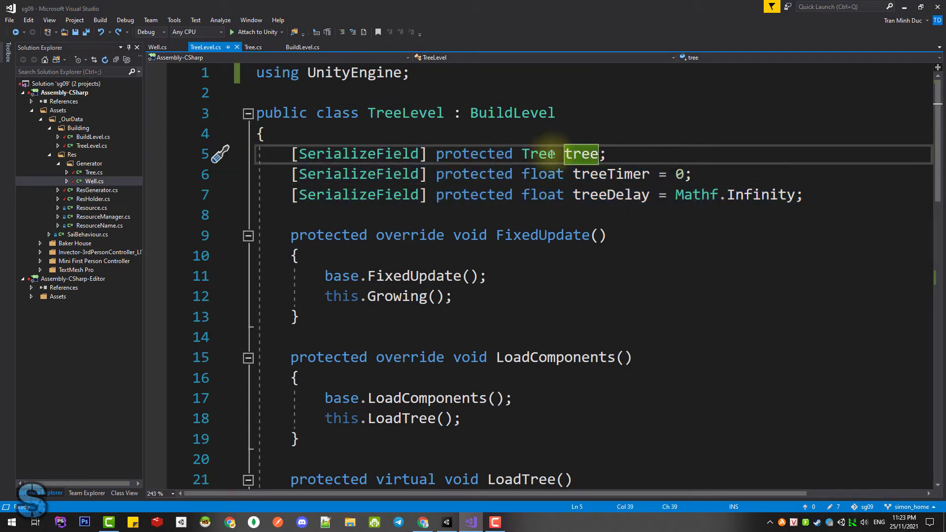
{"action": "left_click_drag", "start_coordinate": [654, 154], "coordinate": [299, 154]}
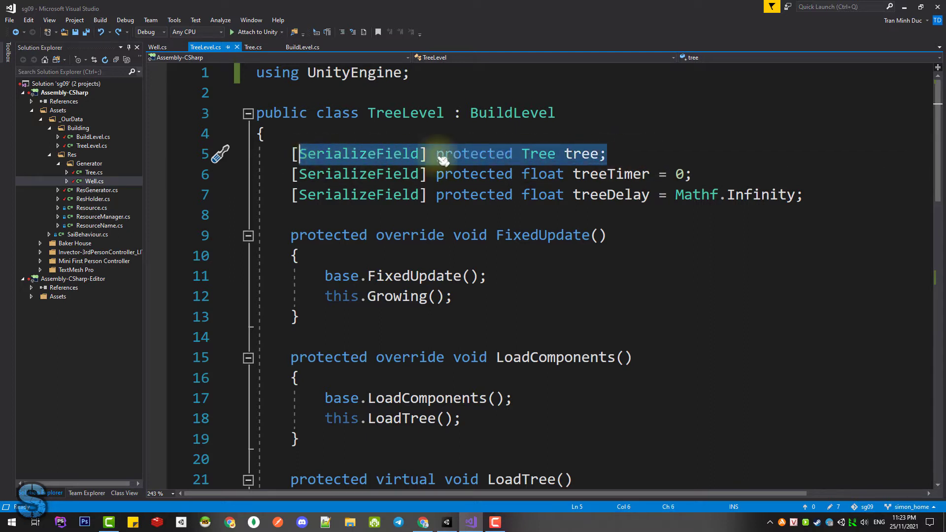
{"action": "left_click", "coordinate": [540, 154]}
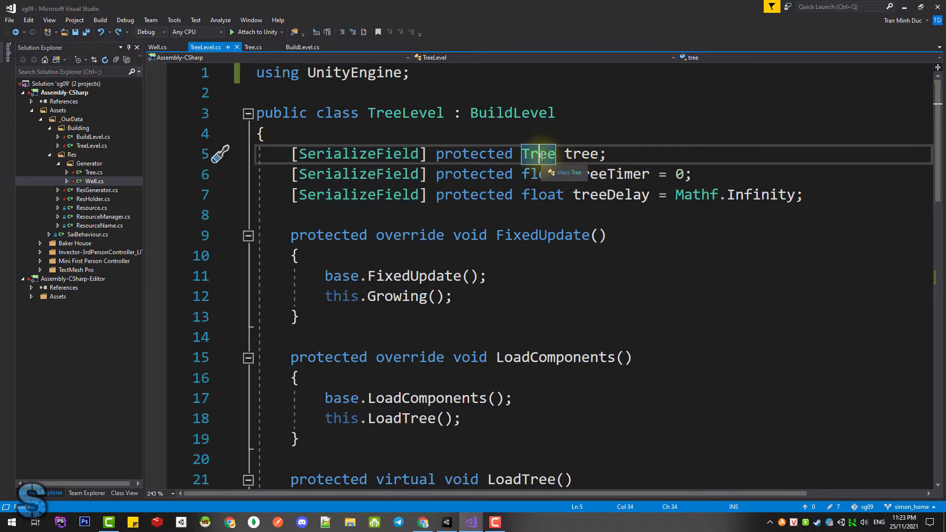
{"action": "key", "text": "alt+Tab"}
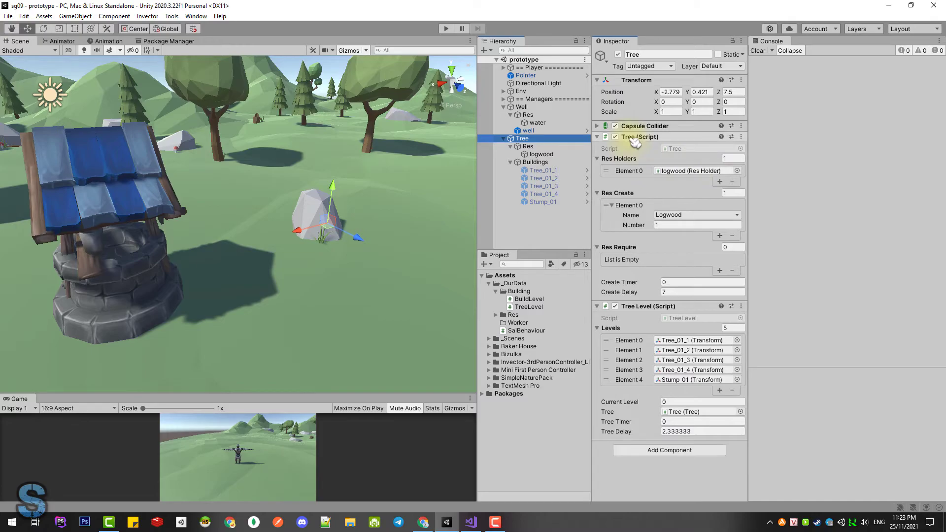
{"action": "key", "text": "alt+Tab"}
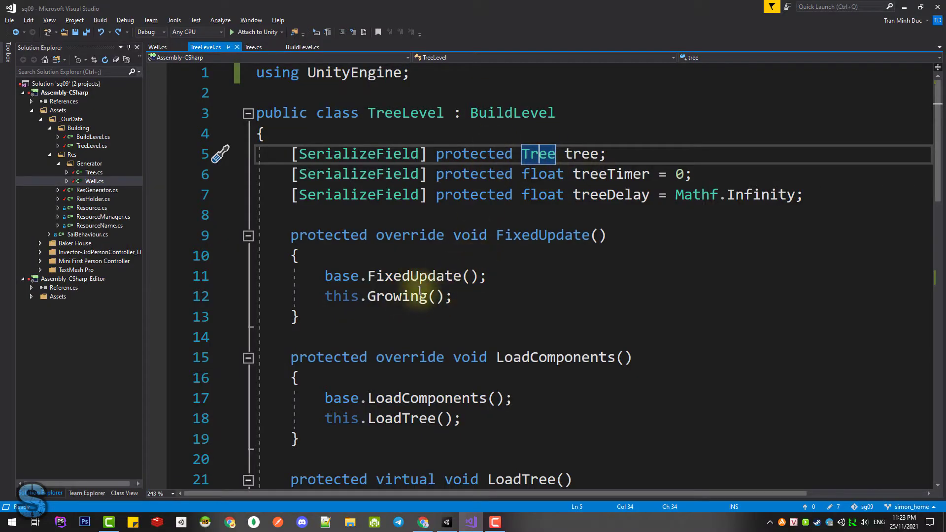
Examine LoadTree's null check, early return, debug log and GetComponent<Tree> assignment
{"action": "scroll", "coordinate": [542, 352], "scroll_direction": "down", "scroll_amount": 1}
{"action": "left_click", "coordinate": [411, 357]}
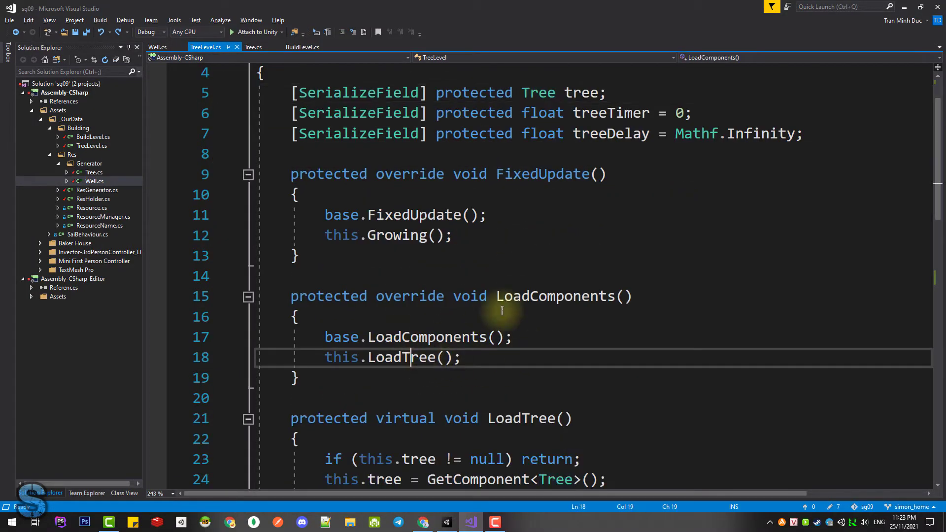
{"action": "scroll", "coordinate": [454, 349], "scroll_direction": "down", "scroll_amount": 1}
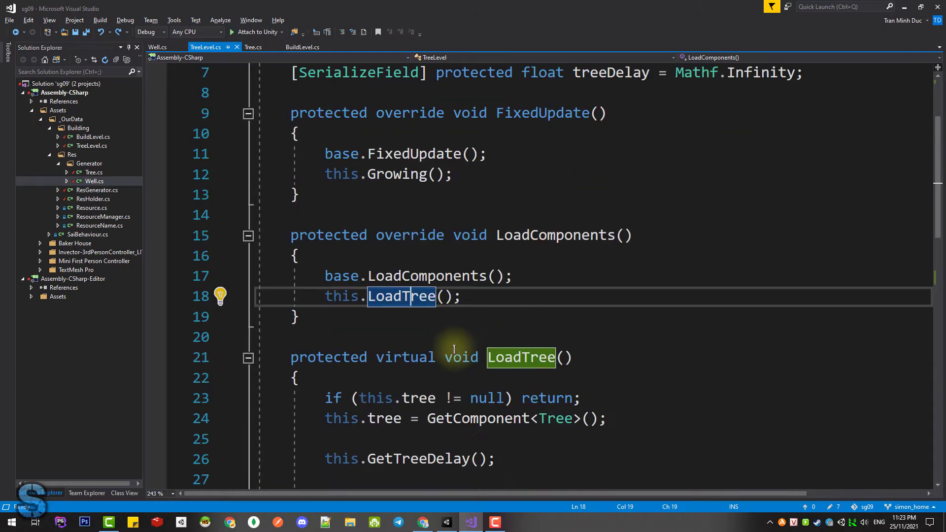
{"action": "scroll", "coordinate": [454, 349], "scroll_direction": "down", "scroll_amount": 1}
{"action": "scroll", "coordinate": [594, 308], "scroll_direction": "down", "scroll_amount": 1}
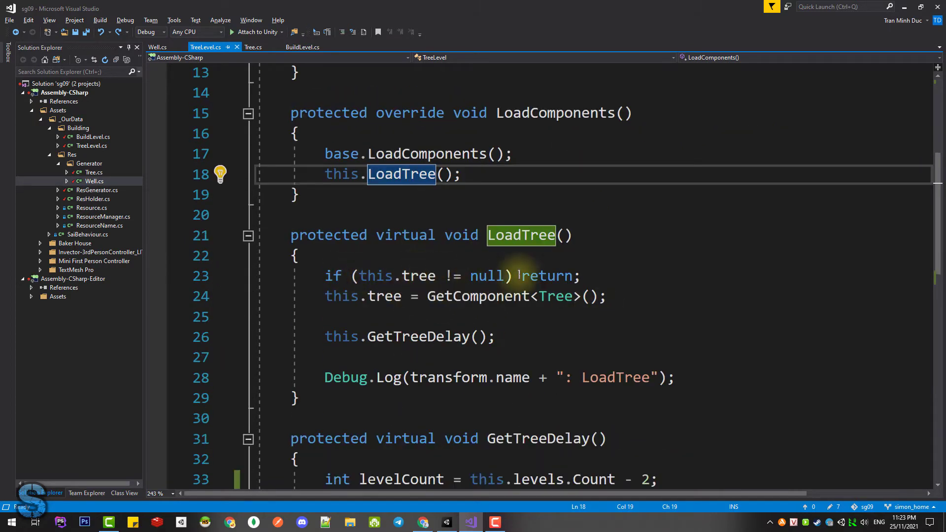
{"action": "left_click_drag", "start_coordinate": [367, 276], "coordinate": [496, 276]}
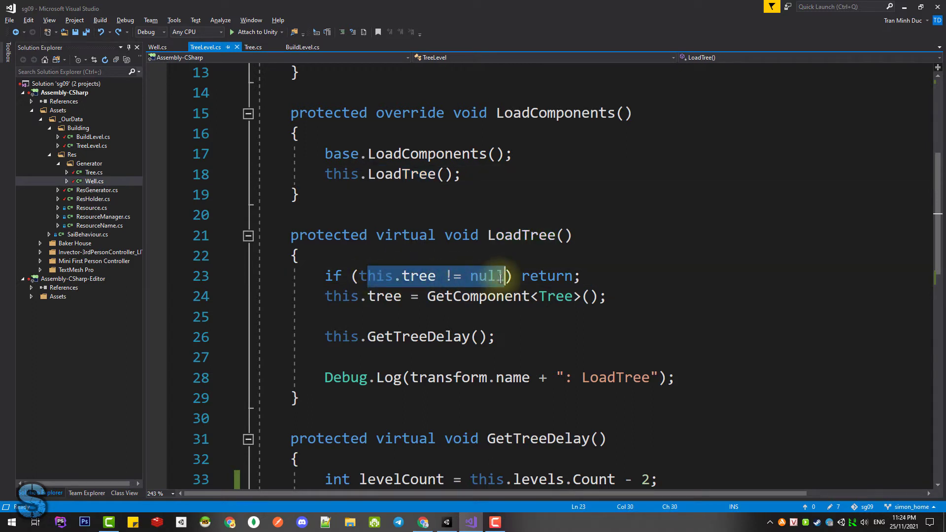
{"action": "double_click", "coordinate": [547, 276]}
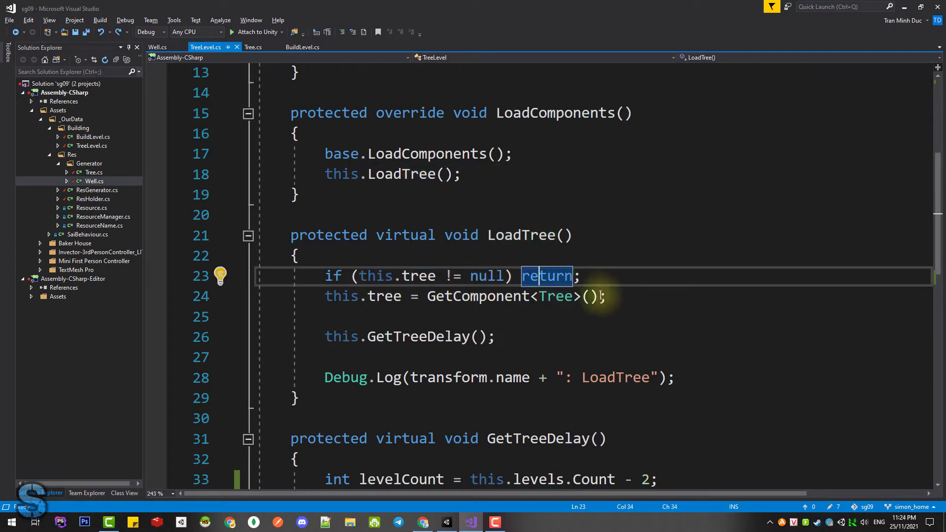
{"action": "left_click_drag", "start_coordinate": [377, 379], "coordinate": [658, 379]}
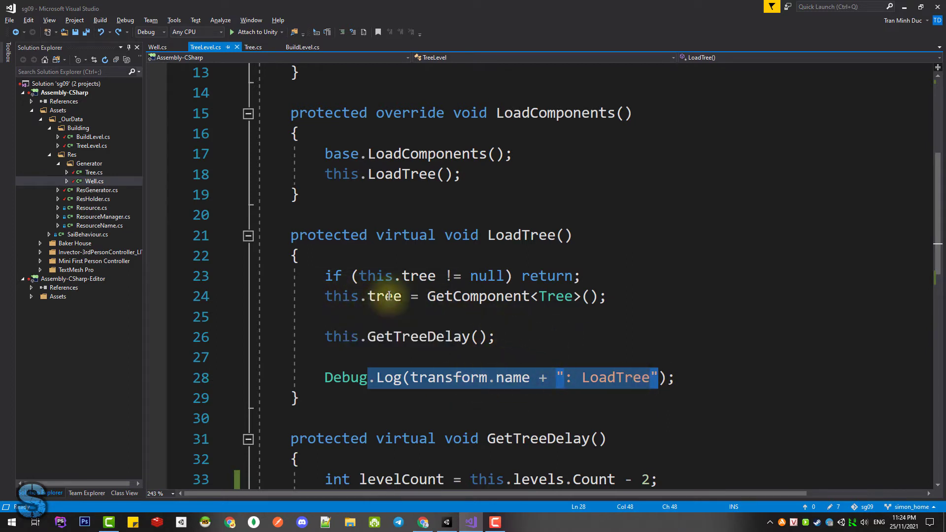
{"action": "left_click_drag", "start_coordinate": [351, 296], "coordinate": [565, 297]}
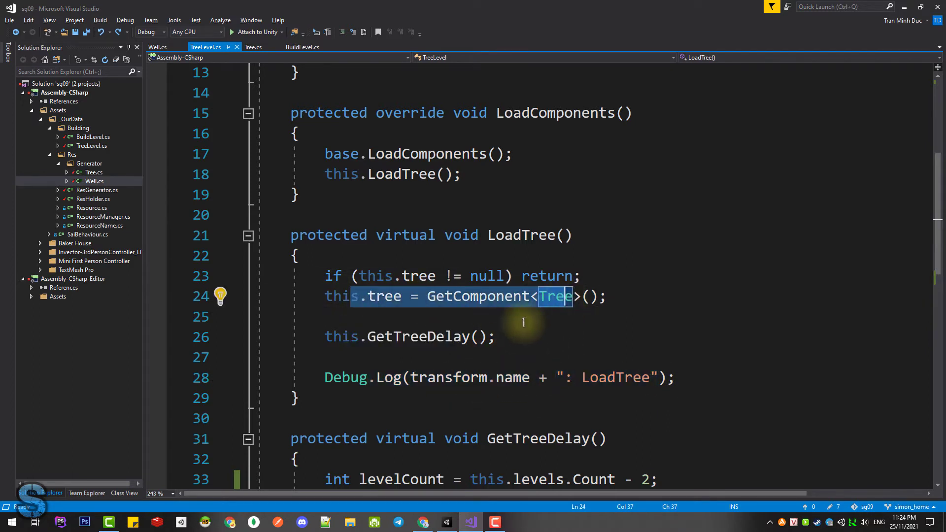
{"action": "left_click", "coordinate": [328, 316]}
{"action": "left_click_drag", "start_coordinate": [377, 297], "coordinate": [512, 295]}
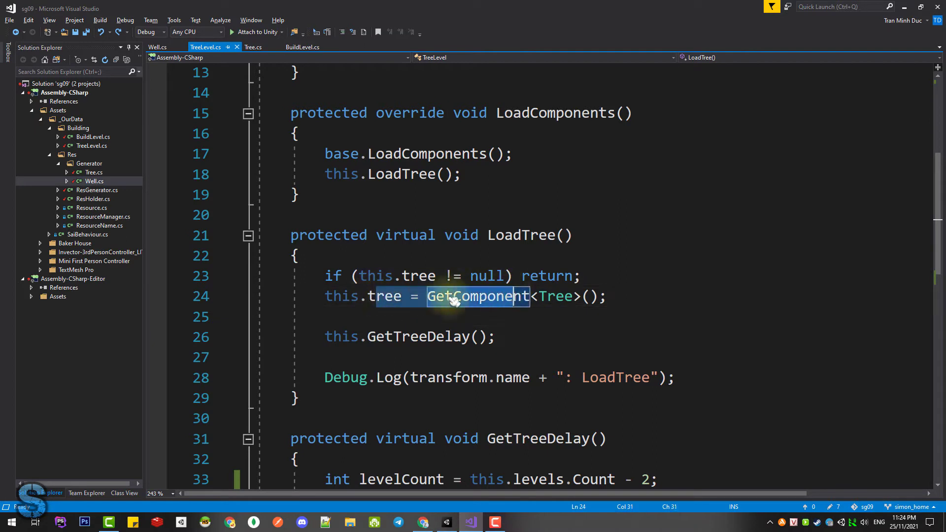
Trace the GetTreeDelay call, check Tree Delay in Unity, then bring up BuildLevel.cs
{"action": "double_click", "coordinate": [412, 338]}
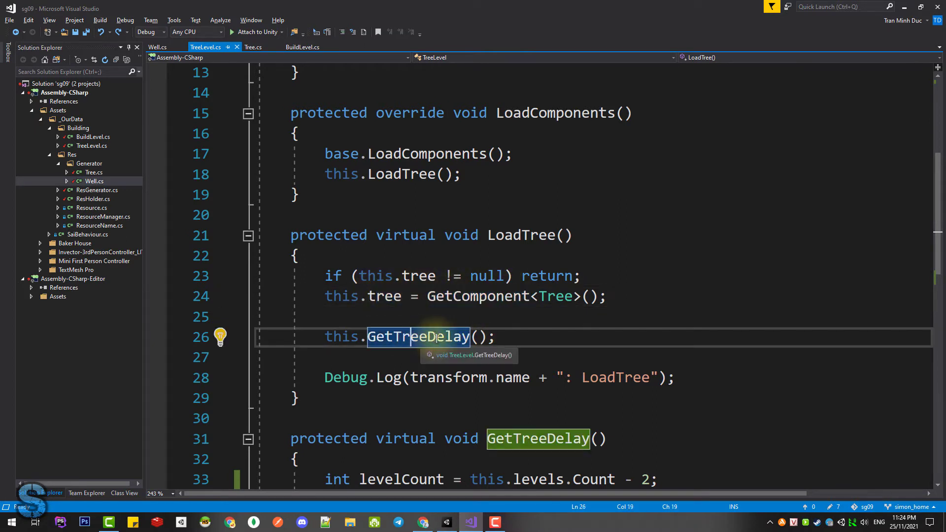
{"action": "scroll", "coordinate": [431, 337], "scroll_direction": "down", "scroll_amount": 1}
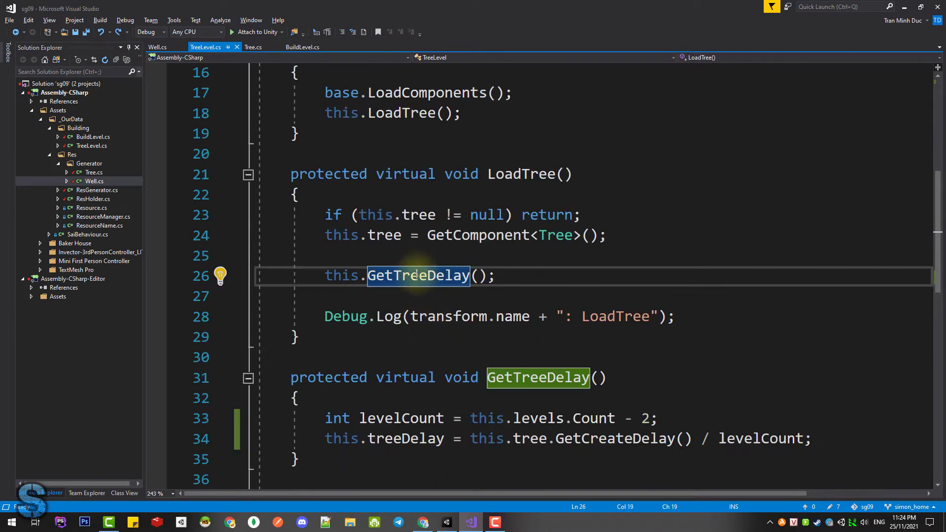
{"action": "key", "text": "alt+Tab"}
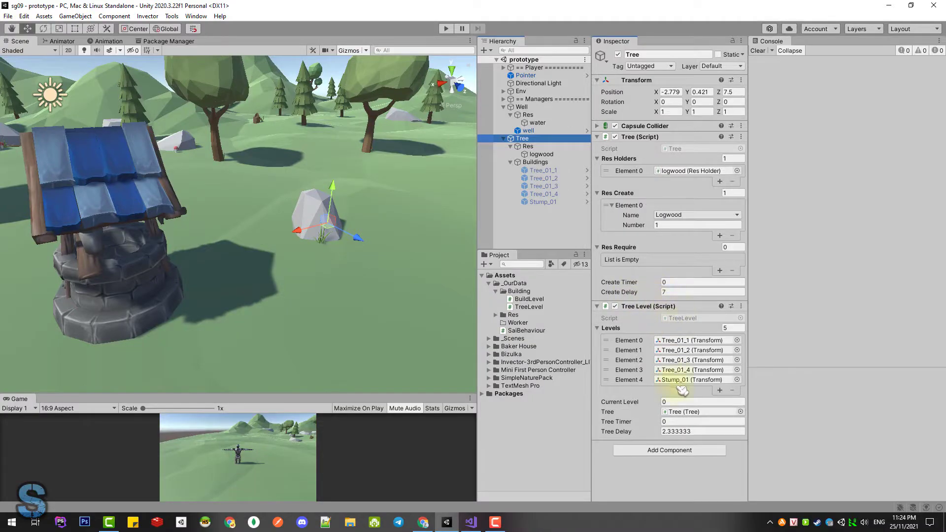
{"action": "left_click", "coordinate": [472, 523]}
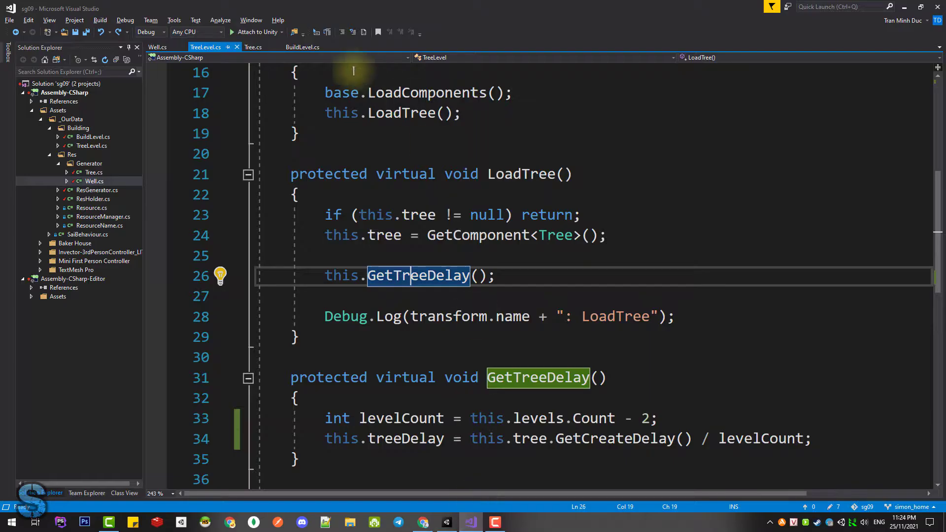
{"action": "left_click", "coordinate": [310, 47]}
{"action": "scroll", "coordinate": [482, 181], "scroll_direction": "up", "scroll_amount": 1}
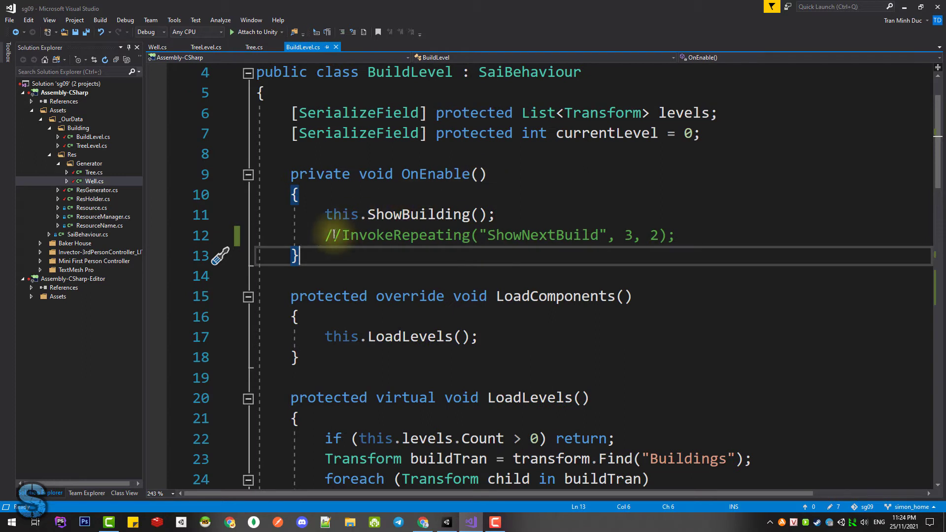
Change line 12's commented InvokeRepeating("ShowNextBuild") delay to 3 with a 2-second interval, then return to TreeLevel.cs
{"action": "left_click_drag", "start_coordinate": [325, 236], "coordinate": [650, 237]}
{"action": "left_click", "coordinate": [686, 240]}
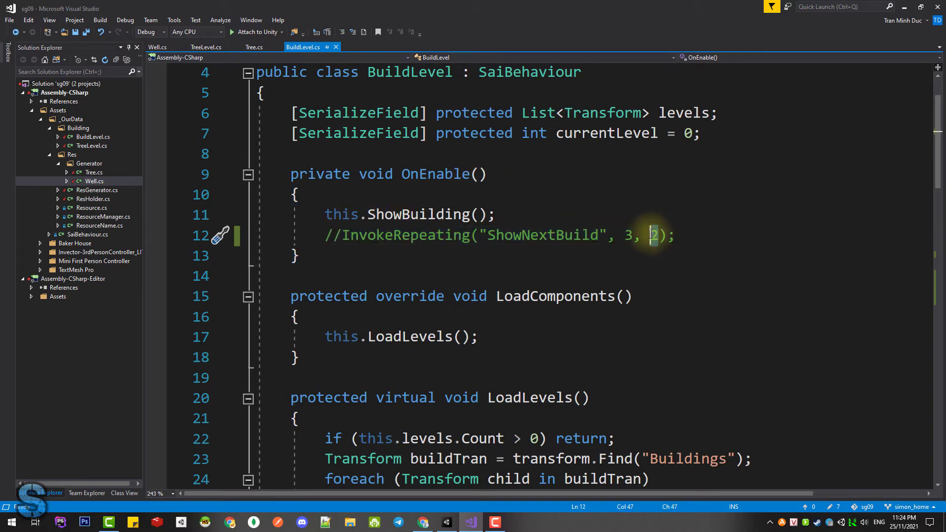
{"action": "left_click", "coordinate": [651, 236]}
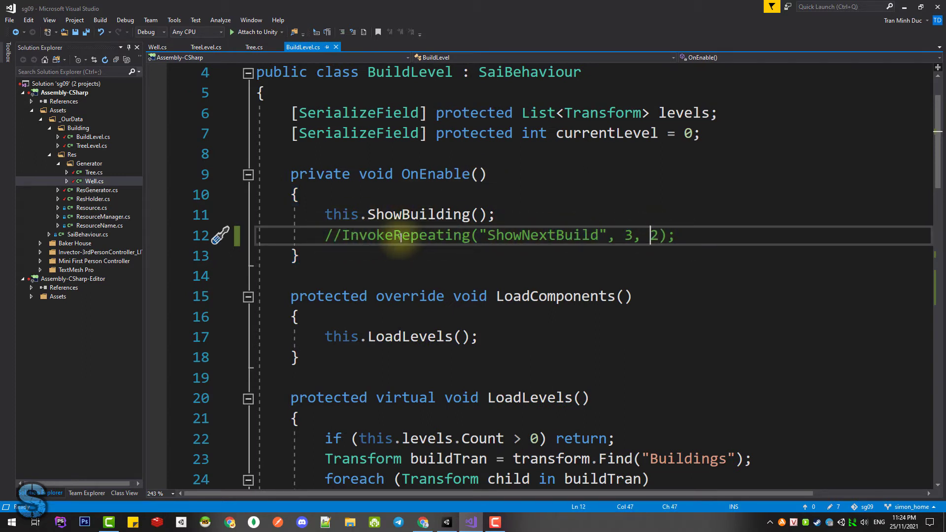
{"action": "key", "text": "shift+Left"}
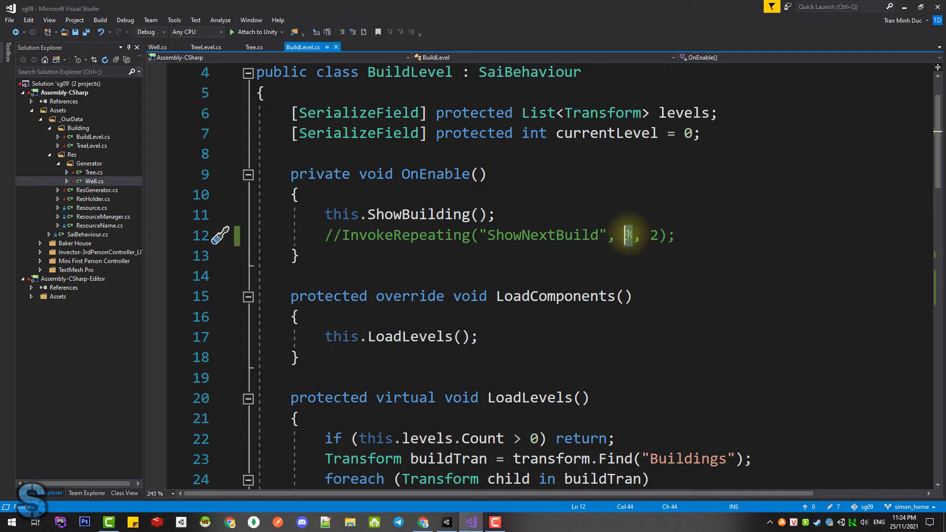
{"action": "type", "text": "3"}
{"action": "left_click", "coordinate": [658, 235]}
{"action": "key", "text": "shift+Left"}
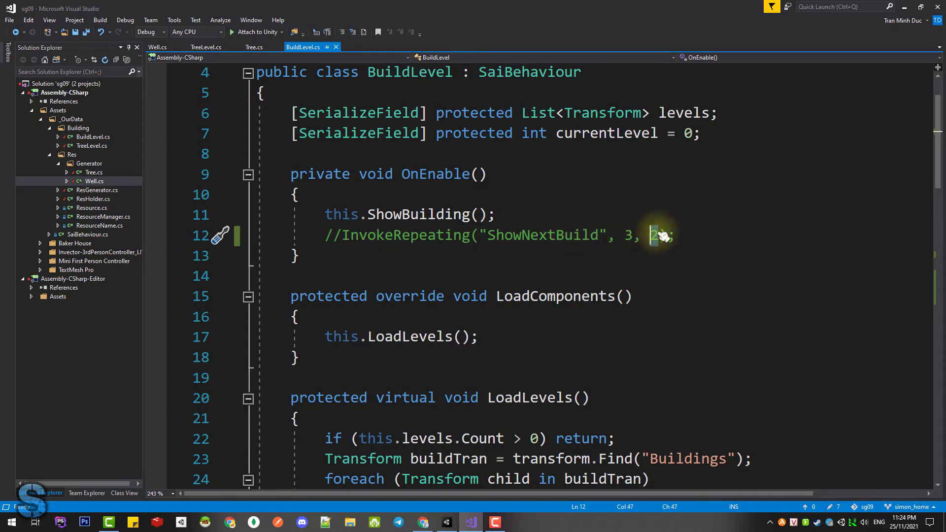
{"action": "left_click", "coordinate": [368, 232]}
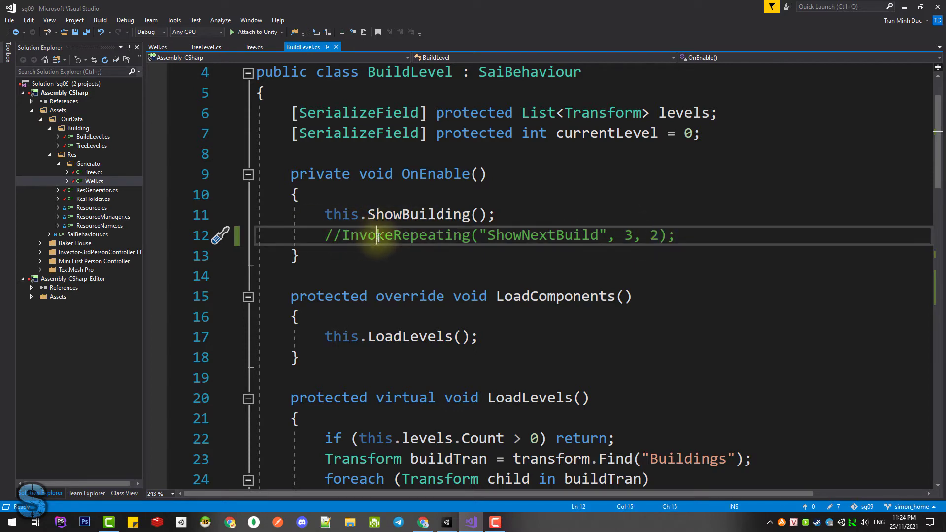
{"action": "left_click", "coordinate": [212, 48]}
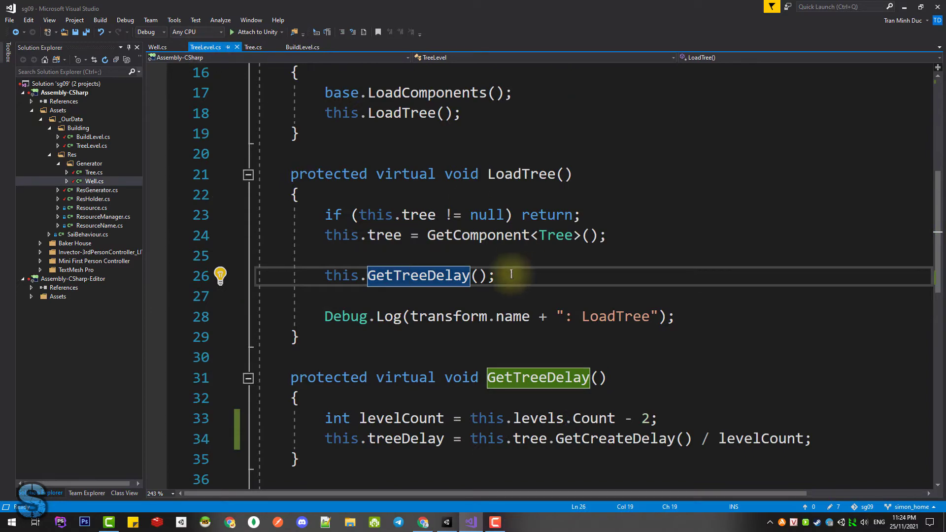
{"action": "left_click", "coordinate": [471, 522]}
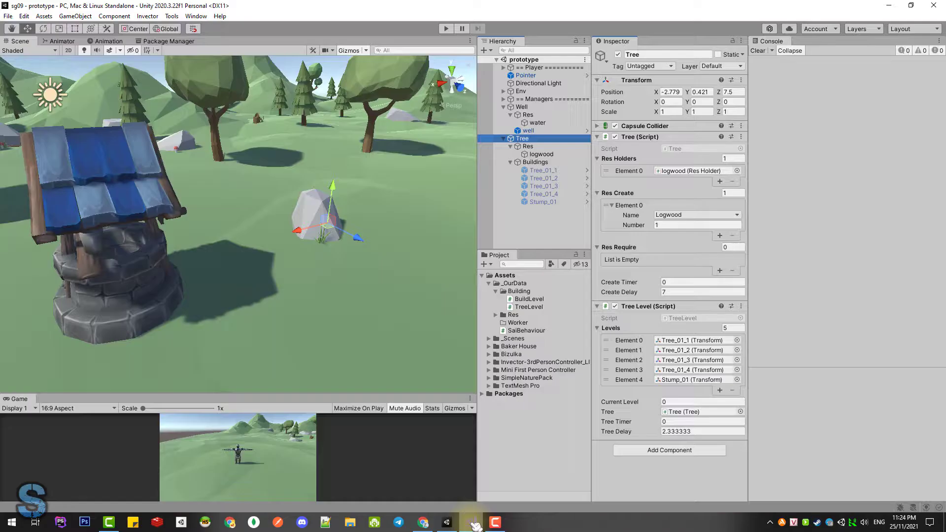
{"action": "left_click", "coordinate": [447, 522]}
{"action": "left_click", "coordinate": [447, 522]}
{"action": "left_click", "coordinate": [674, 292]}
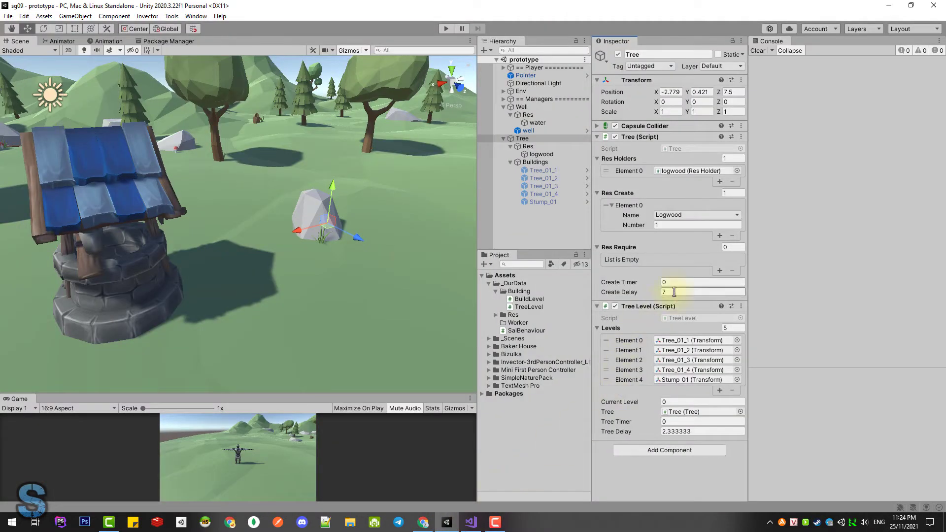
{"action": "type", "text": "7"}
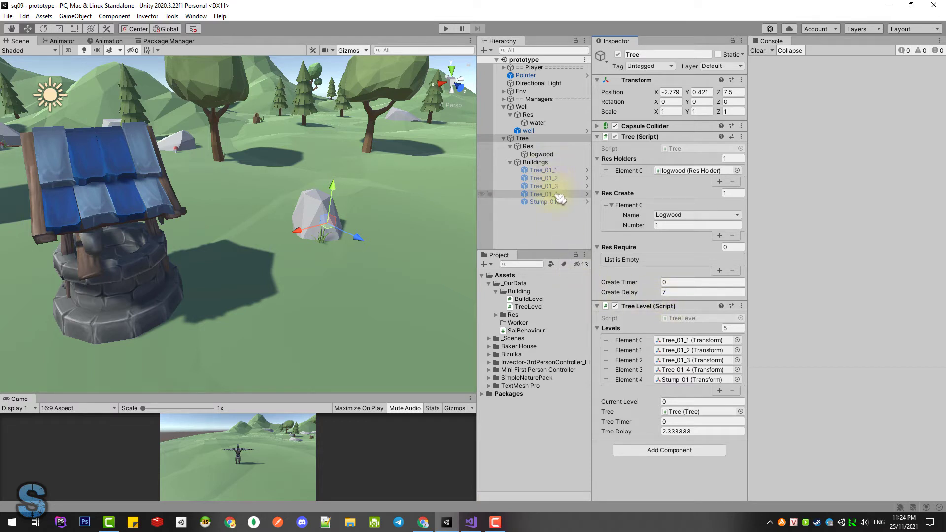
{"action": "left_click", "coordinate": [544, 201]}
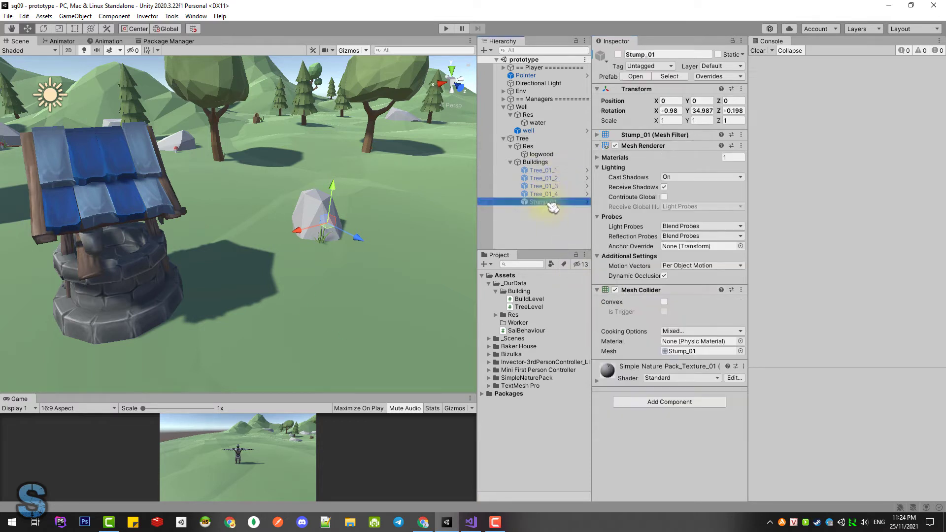
{"action": "left_click", "coordinate": [618, 54]}
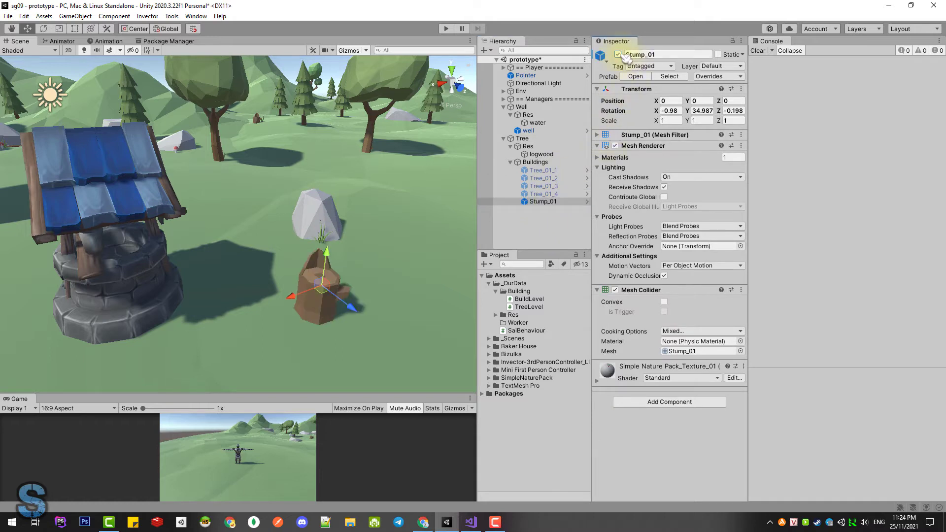
{"action": "left_click", "coordinate": [619, 54]}
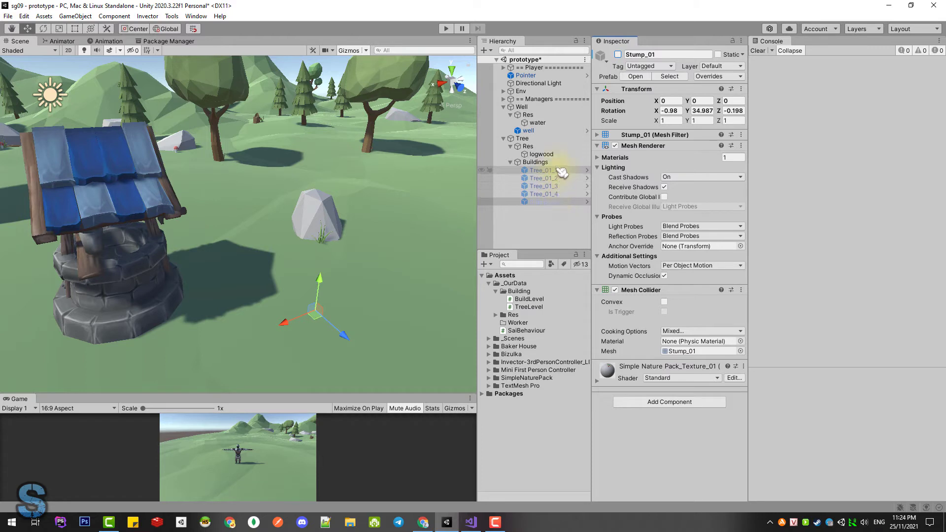
{"action": "left_click", "coordinate": [562, 195]}
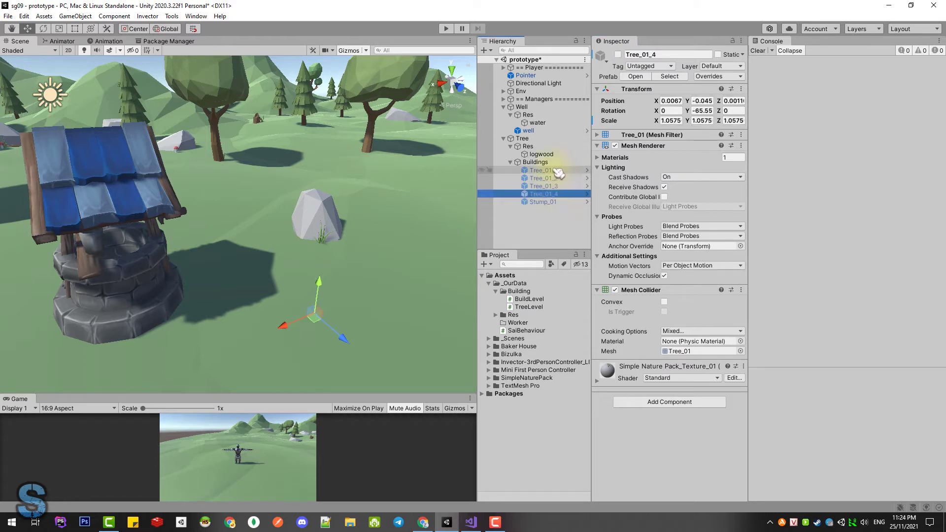
{"action": "left_click", "coordinate": [522, 139]}
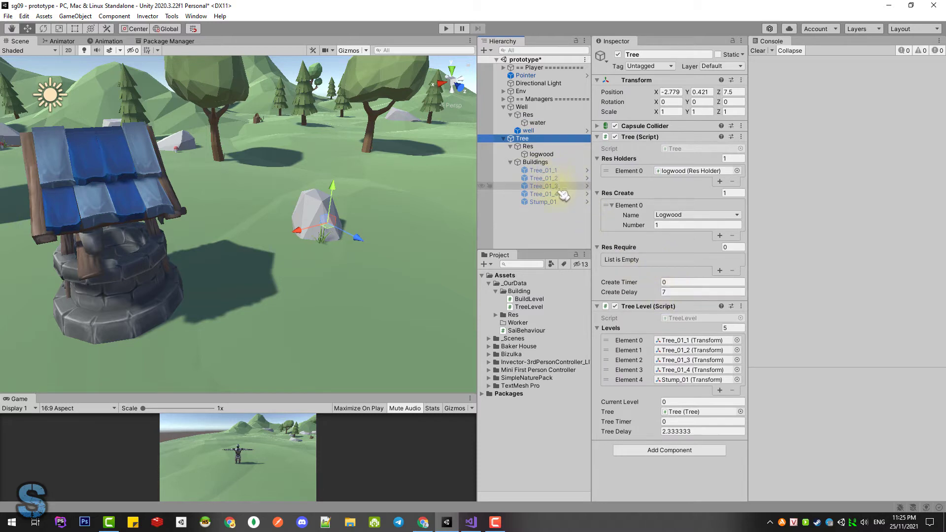
{"action": "left_click", "coordinate": [554, 171]}
{"action": "left_click_drag", "start_coordinate": [557, 177], "coordinate": [552, 173]}
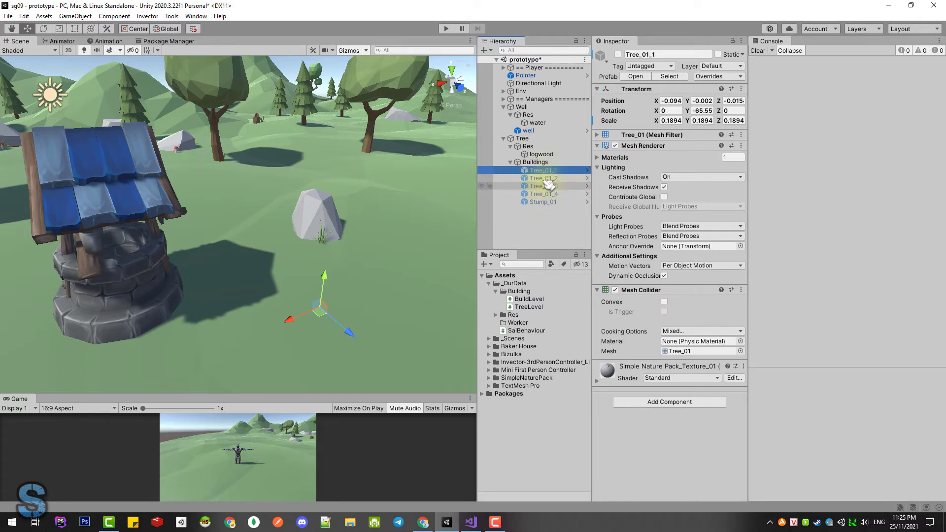
{"action": "left_click", "coordinate": [542, 140]}
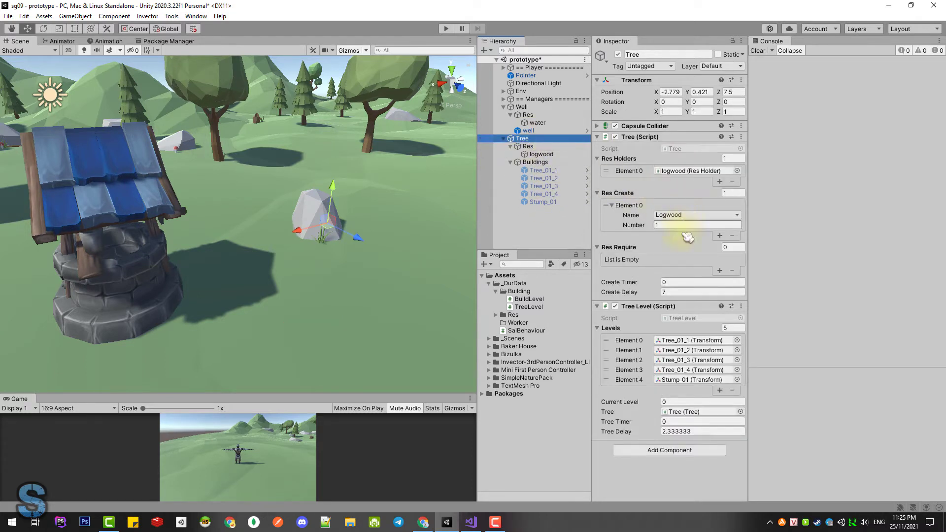
{"action": "left_click", "coordinate": [727, 328]}
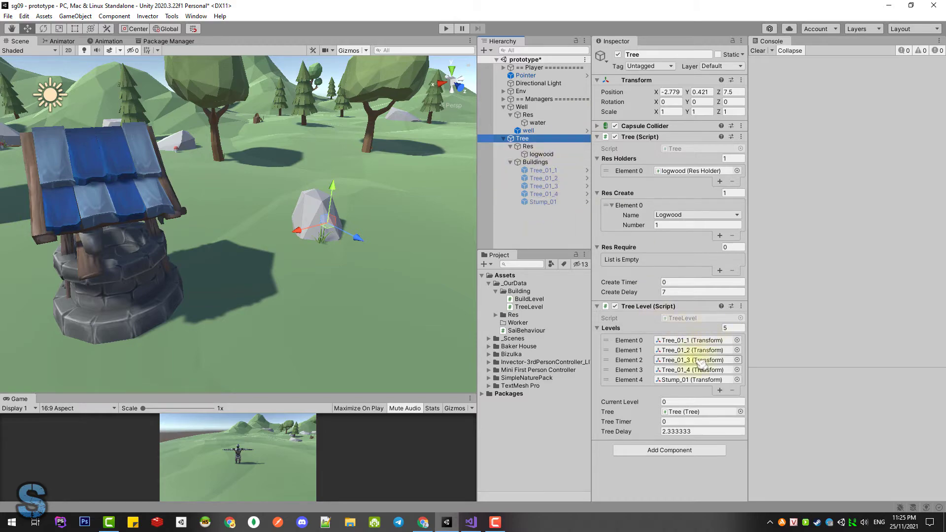
Inspect this.levels.Count on line 33 and compare it with the Tree's Levels list in Unity
{"action": "left_click", "coordinate": [481, 524]}
{"action": "scroll", "coordinate": [546, 288], "scroll_direction": "down", "scroll_amount": 2}
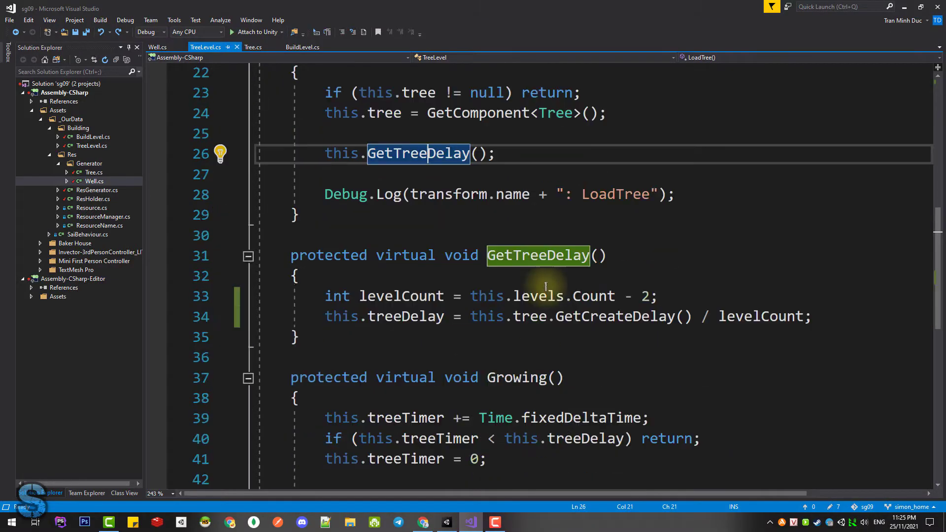
{"action": "left_click", "coordinate": [453, 296]}
{"action": "left_click_drag", "start_coordinate": [471, 297], "coordinate": [616, 295]}
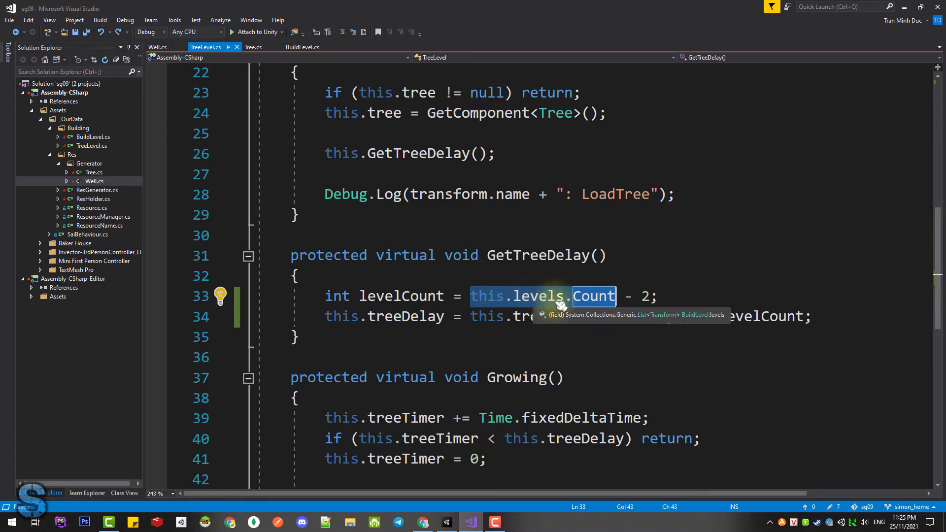
{"action": "left_click", "coordinate": [590, 298]}
{"action": "key", "text": "alt+Tab"}
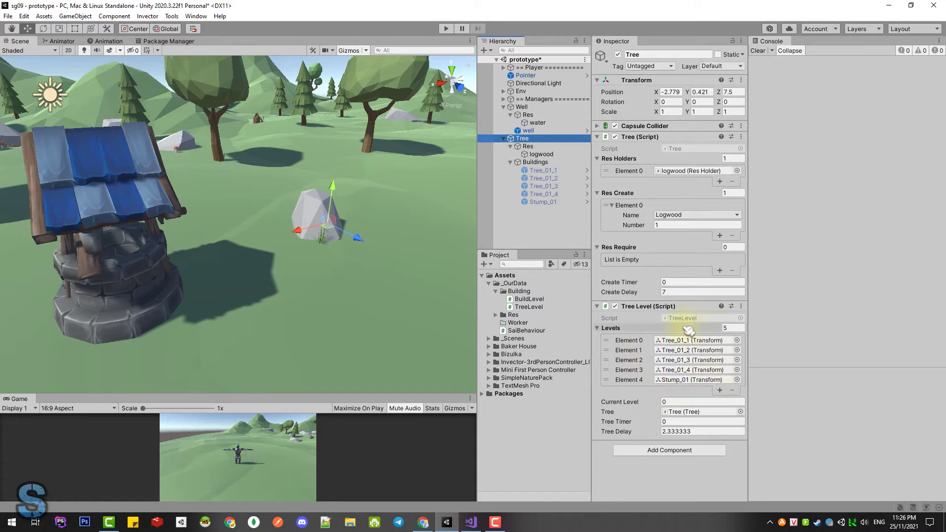
{"action": "left_click", "coordinate": [707, 350]}
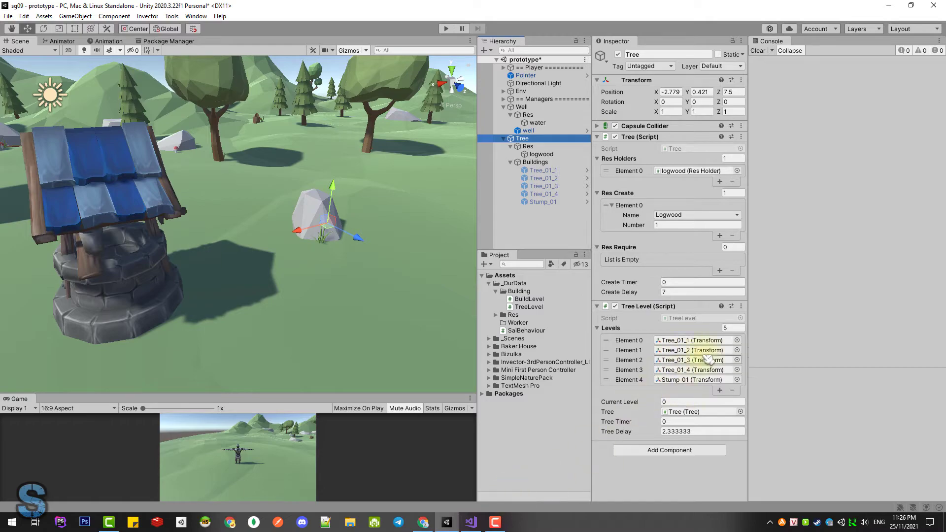
{"action": "left_click", "coordinate": [471, 522]}
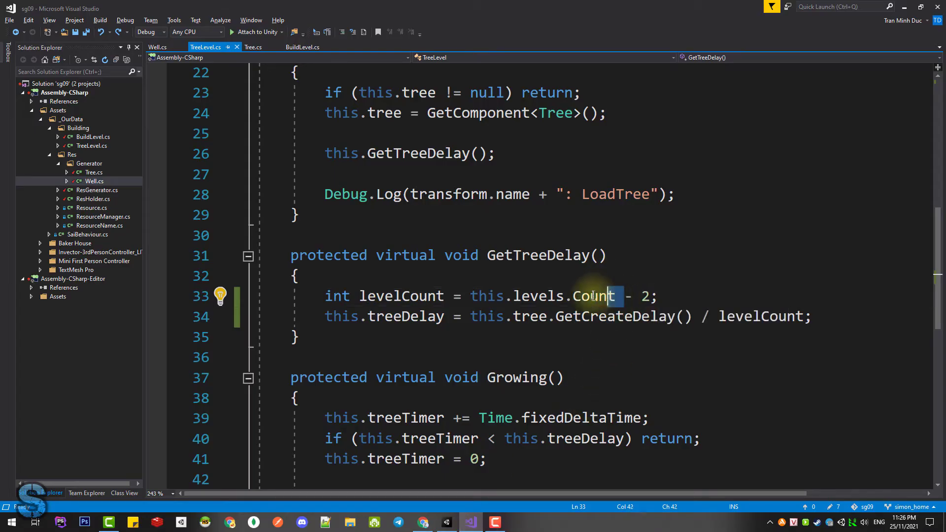
Examine tree.GetCreateDelay() on line 34, check Create Delay in Unity, and jump to its definition
{"action": "left_click_drag", "start_coordinate": [593, 295], "coordinate": [479, 296]}
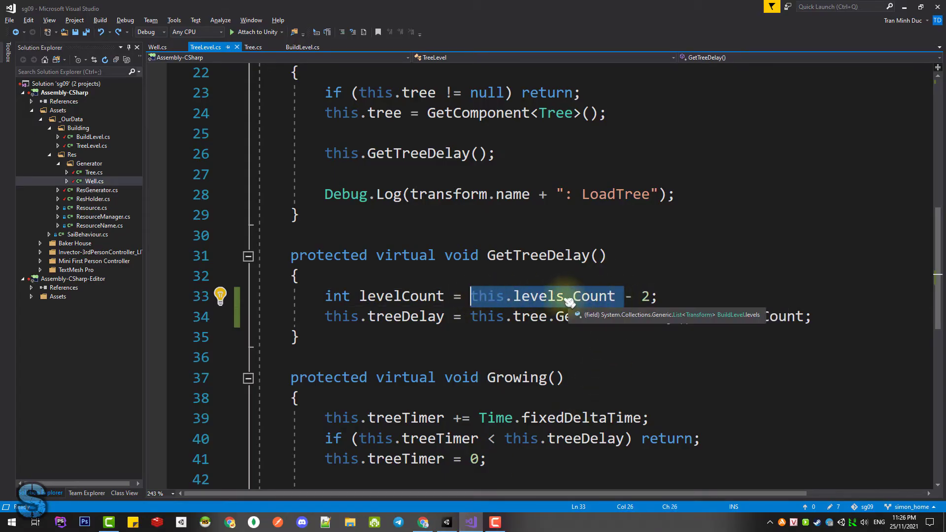
{"action": "mouse_move", "coordinate": [545, 300]}
{"action": "left_click", "coordinate": [647, 296]}
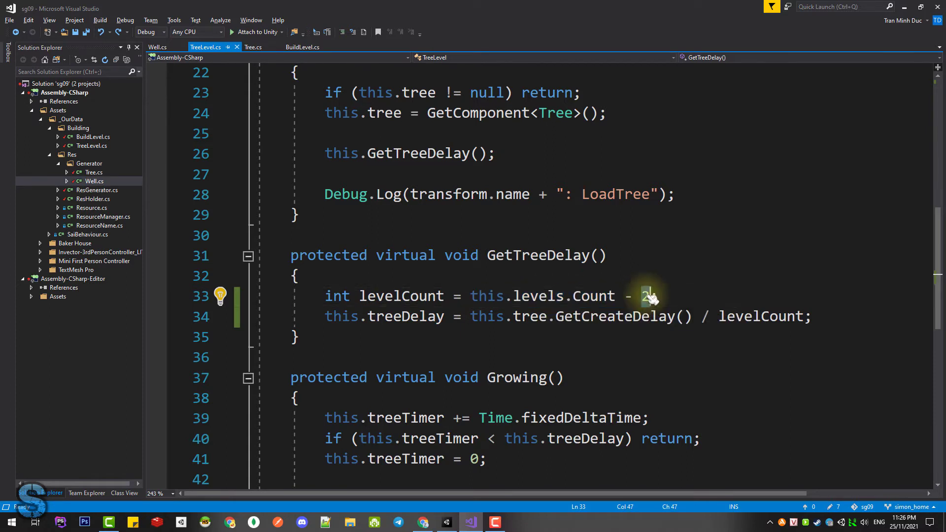
{"action": "left_click", "coordinate": [403, 296]}
{"action": "left_click", "coordinate": [616, 317]}
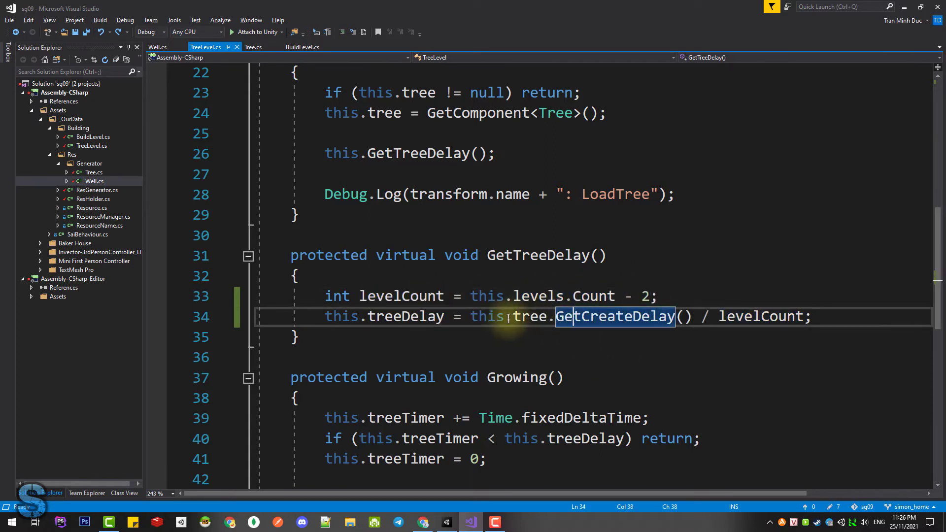
{"action": "left_click_drag", "start_coordinate": [506, 316], "coordinate": [647, 317]}
{"action": "left_click", "coordinate": [743, 317]}
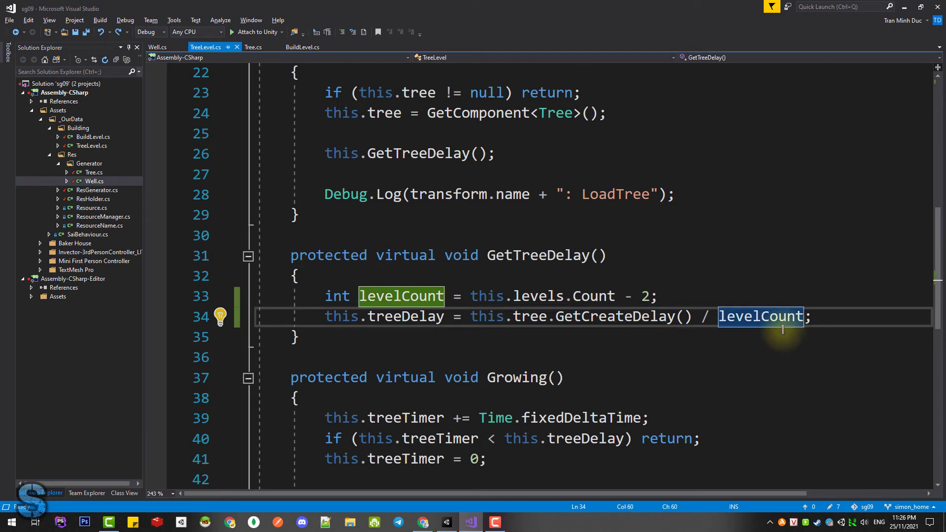
{"action": "double_click", "coordinate": [599, 317]}
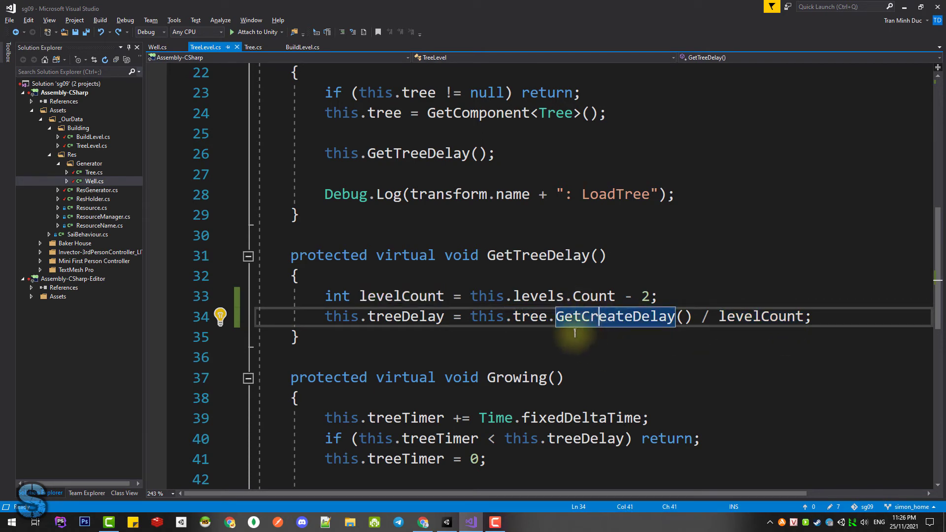
{"action": "left_click", "coordinate": [533, 317]}
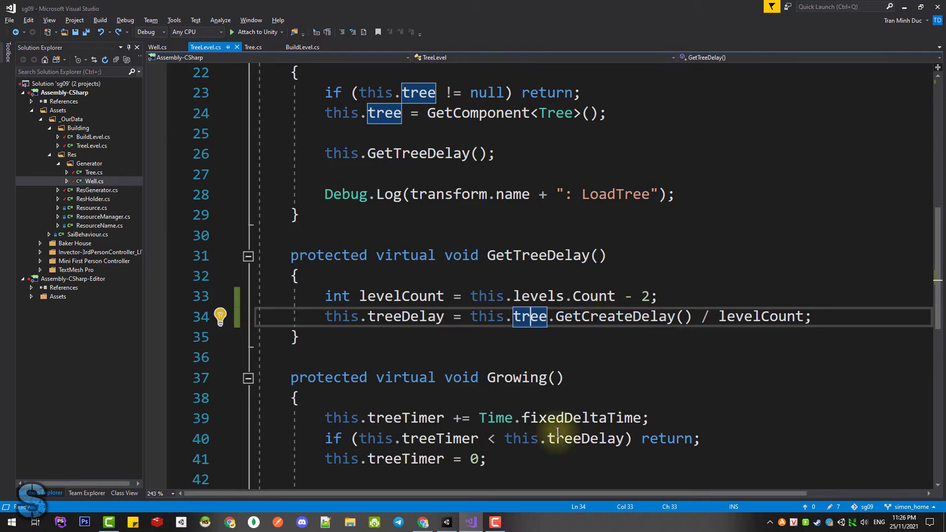
{"action": "left_click", "coordinate": [447, 523]}
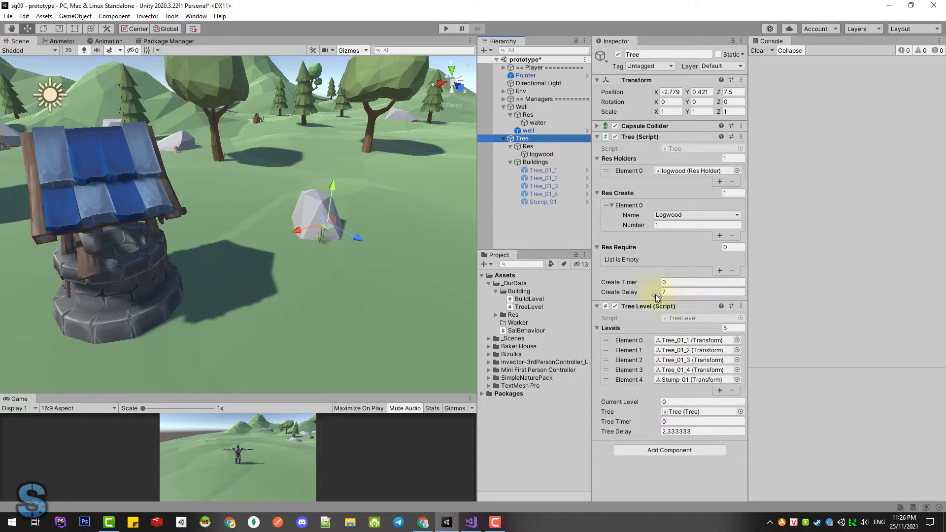
{"action": "key", "text": "alt+Tab"}
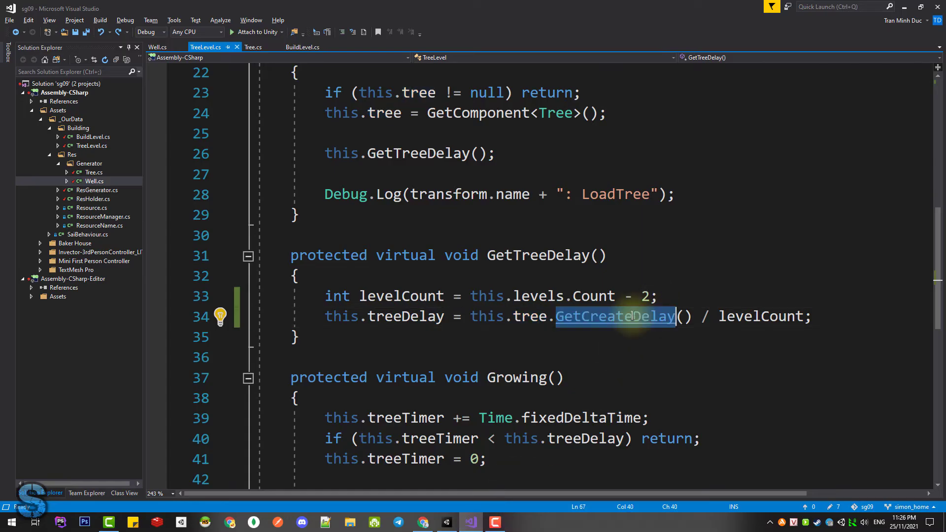
{"action": "left_click", "coordinate": [591, 317], "text": "ctrl"}
{"action": "left_click", "coordinate": [468, 316]}
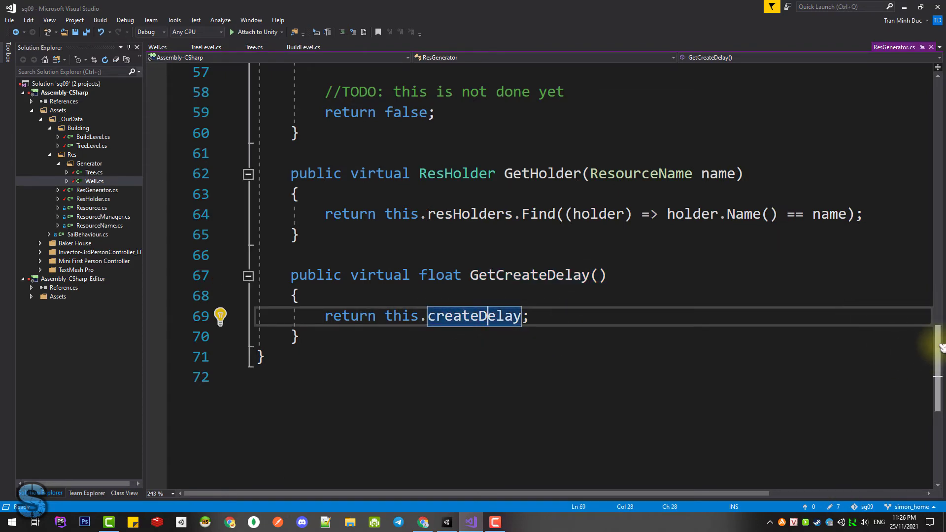
Scroll through ResGenerator.cs and locate the createDelay field declaration
{"action": "left_click_drag", "start_coordinate": [938, 342], "coordinate": [939, 112]}
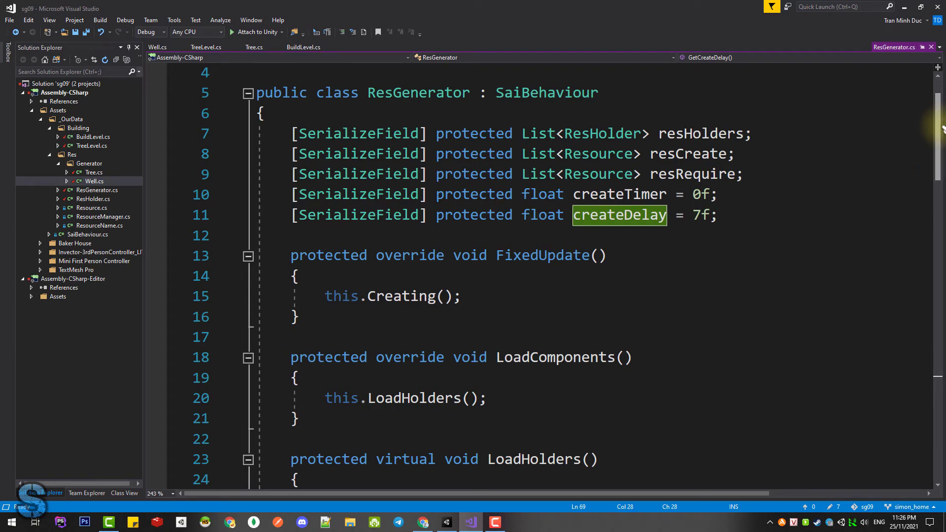
{"action": "mouse_move", "coordinate": [936, 158]}
{"action": "left_mouse_down"}
{"action": "mouse_move", "coordinate": [939, 410]}
{"action": "mouse_move", "coordinate": [939, 383]}
{"action": "left_mouse_up"}
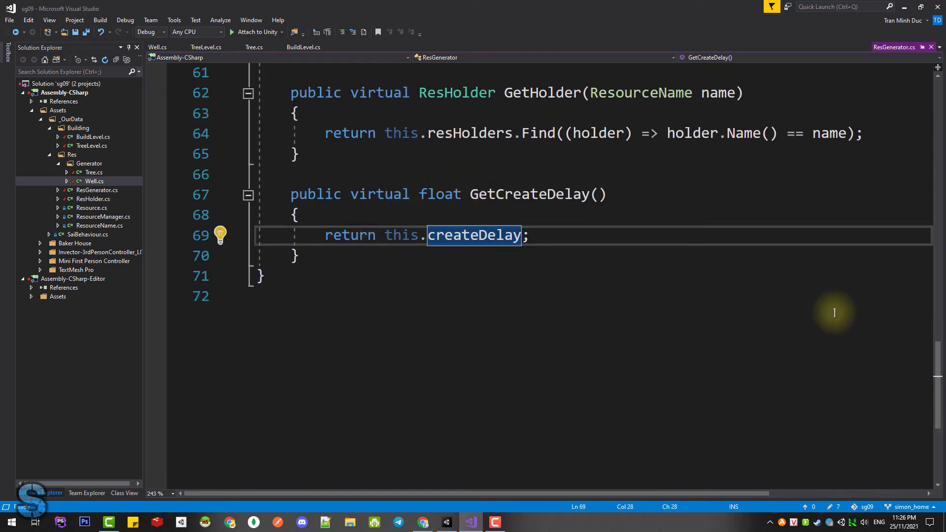
{"action": "left_click_drag", "start_coordinate": [937, 363], "coordinate": [926, 113]}
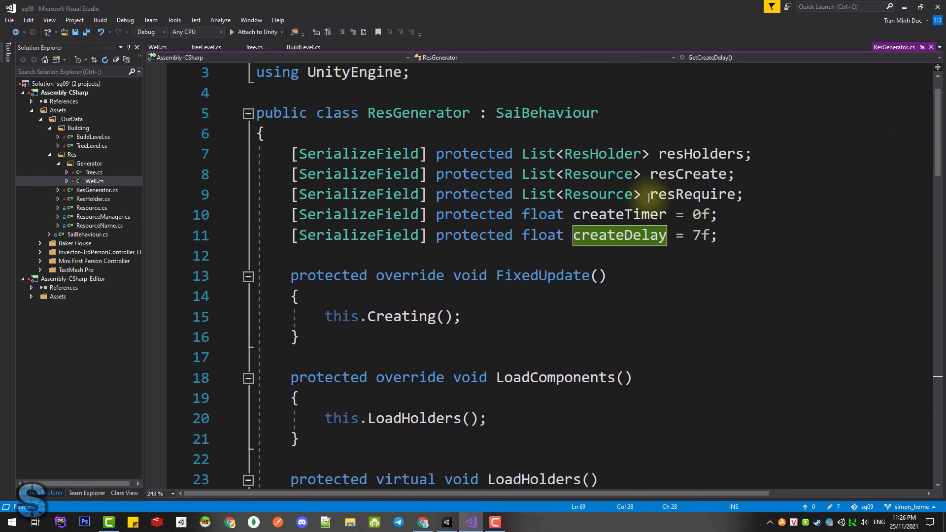
{"action": "left_click", "coordinate": [453, 236]}
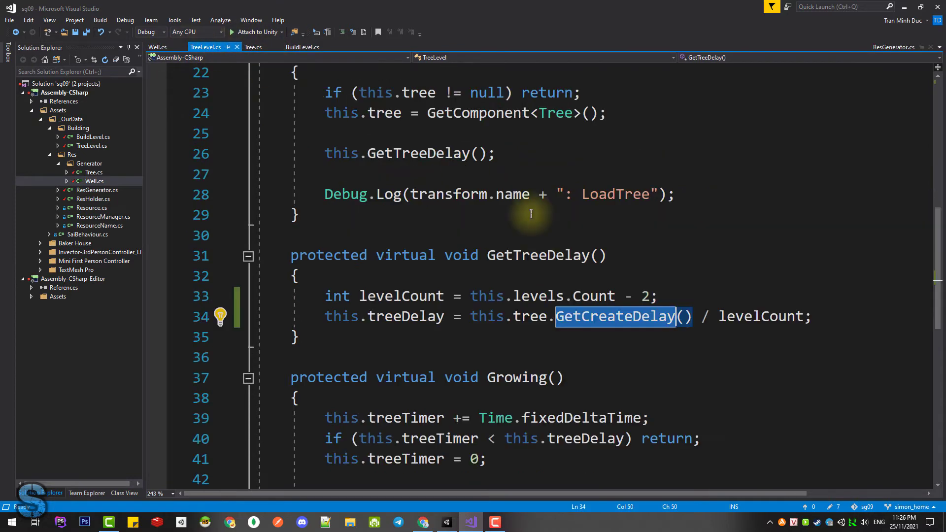
Review GetTreeDelay dividing GetCreateDelay() by levels.Count - 2 and its call from LoadTree
{"action": "left_click", "coordinate": [206, 47]}
{"action": "left_click", "coordinate": [516, 256]}
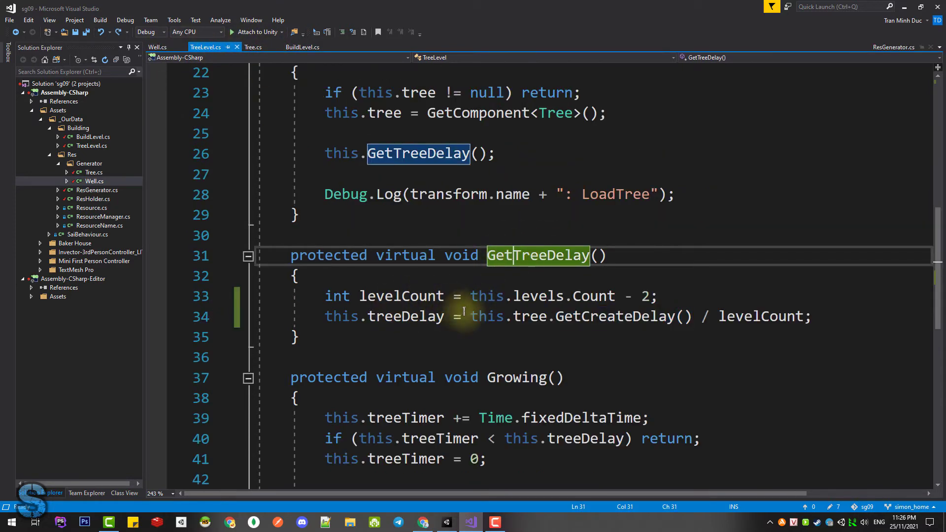
{"action": "left_click", "coordinate": [428, 154]}
{"action": "scroll", "coordinate": [504, 138], "scroll_direction": "up", "scroll_amount": 1}
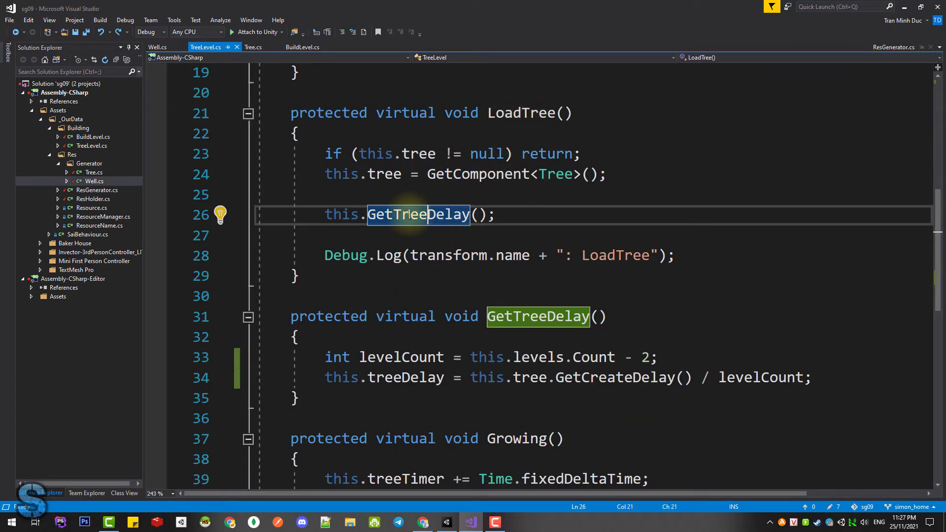
{"action": "left_click", "coordinate": [536, 358]}
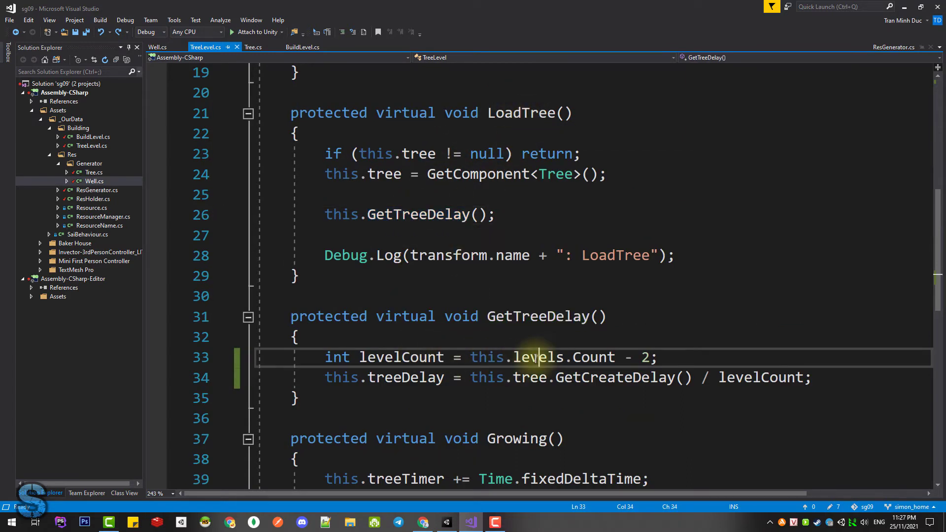
{"action": "left_click", "coordinate": [420, 215]}
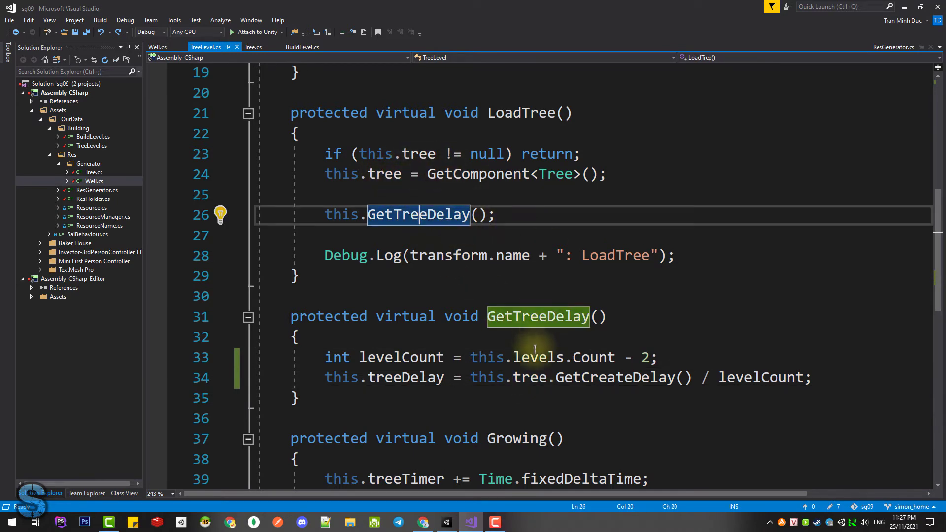
{"action": "scroll", "coordinate": [517, 217], "scroll_direction": "up", "scroll_amount": 2}
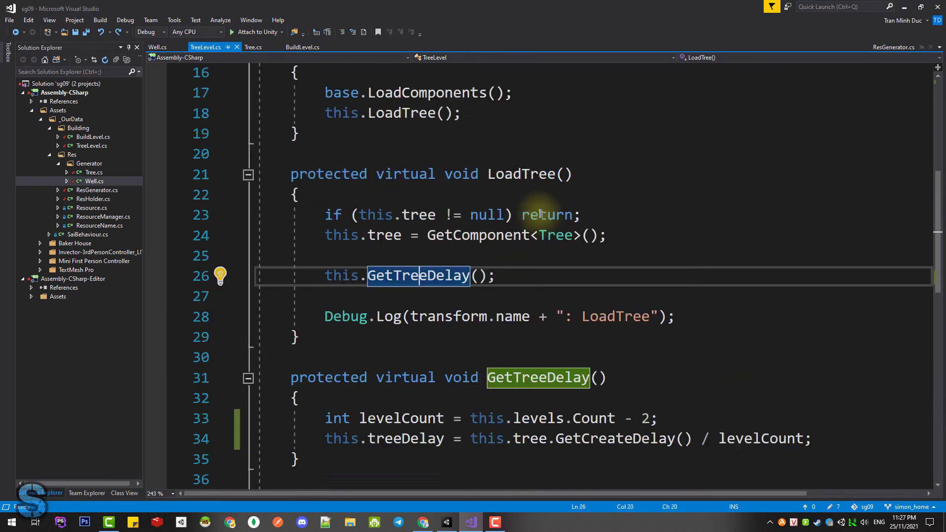
{"action": "scroll", "coordinate": [492, 310], "scroll_direction": "down", "scroll_amount": 1}
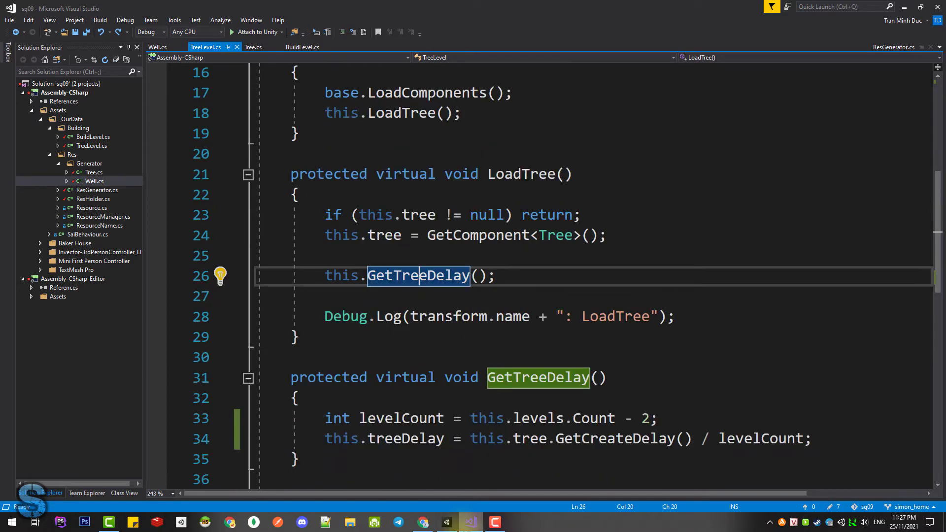
{"action": "left_click", "coordinate": [447, 522]}
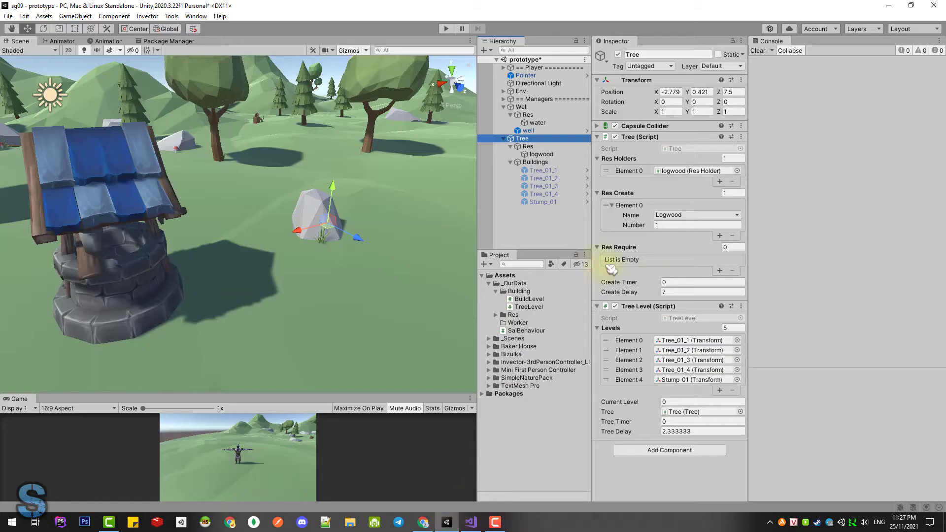
{"action": "left_click", "coordinate": [741, 306]}
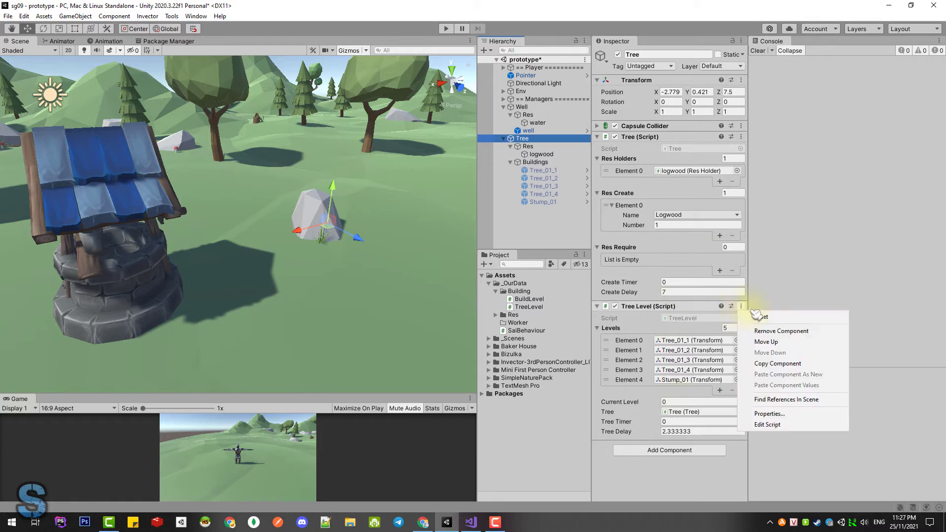
{"action": "left_click", "coordinate": [744, 358]}
{"action": "type", "text": "10"}
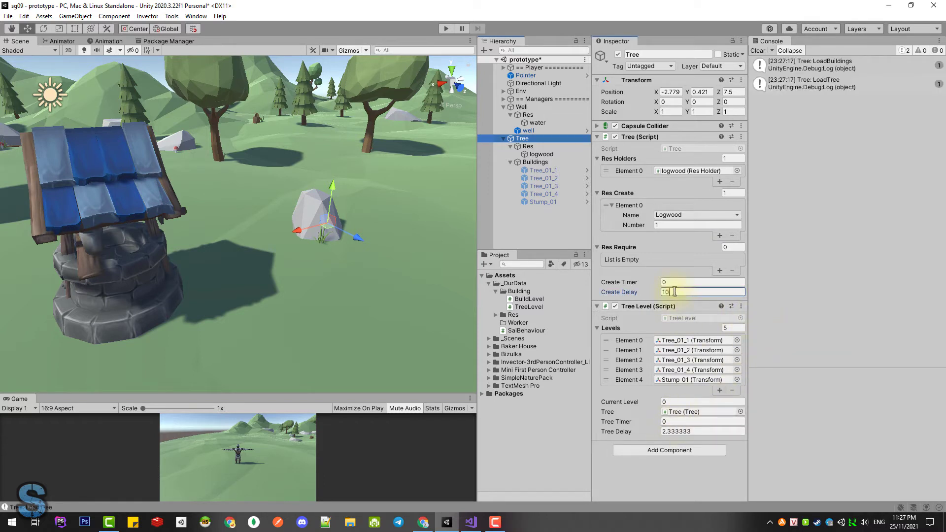
{"action": "left_click", "coordinate": [748, 312]}
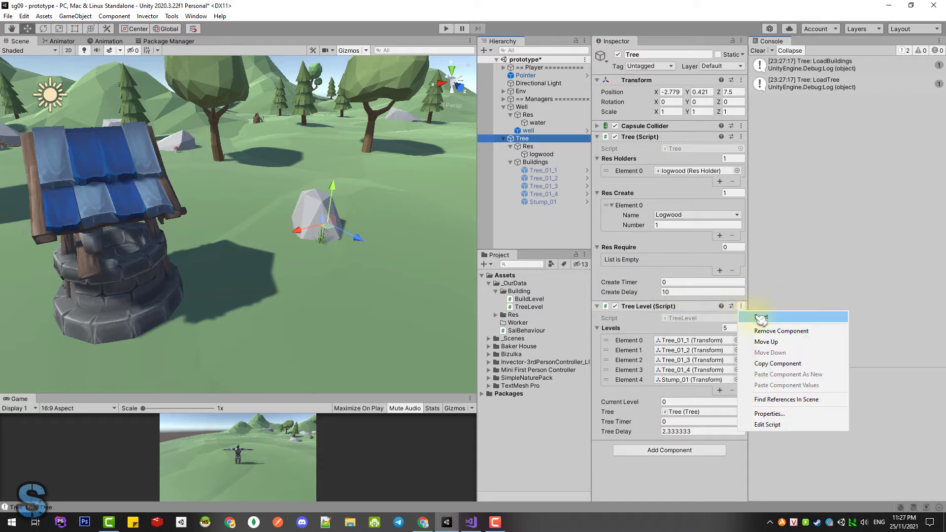
{"action": "left_click", "coordinate": [745, 359]}
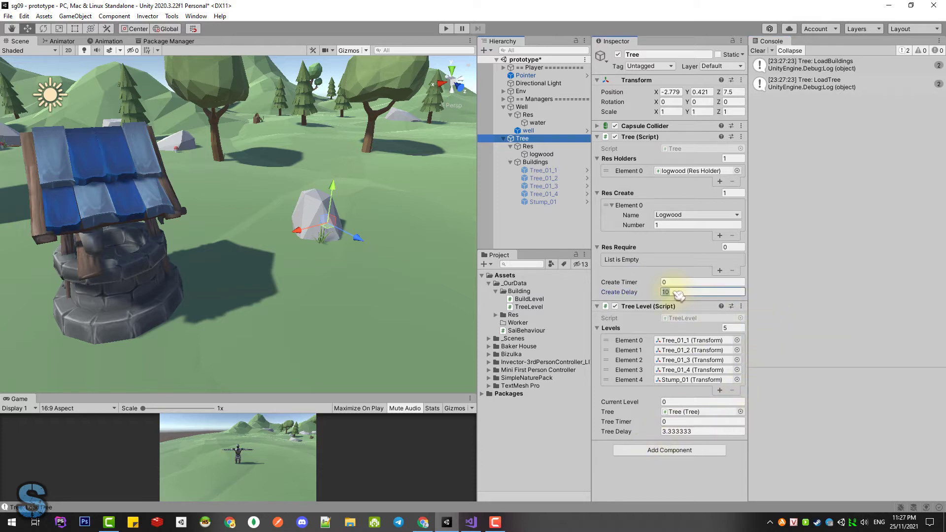
{"action": "left_click", "coordinate": [703, 293]}
{"action": "type", "text": "7"}
{"action": "left_click", "coordinate": [745, 309]}
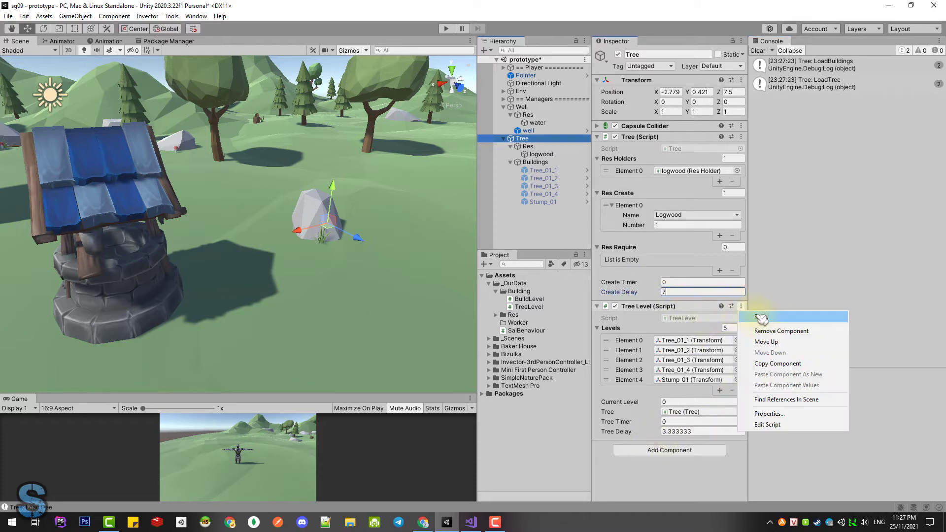
{"action": "left_click", "coordinate": [768, 352]}
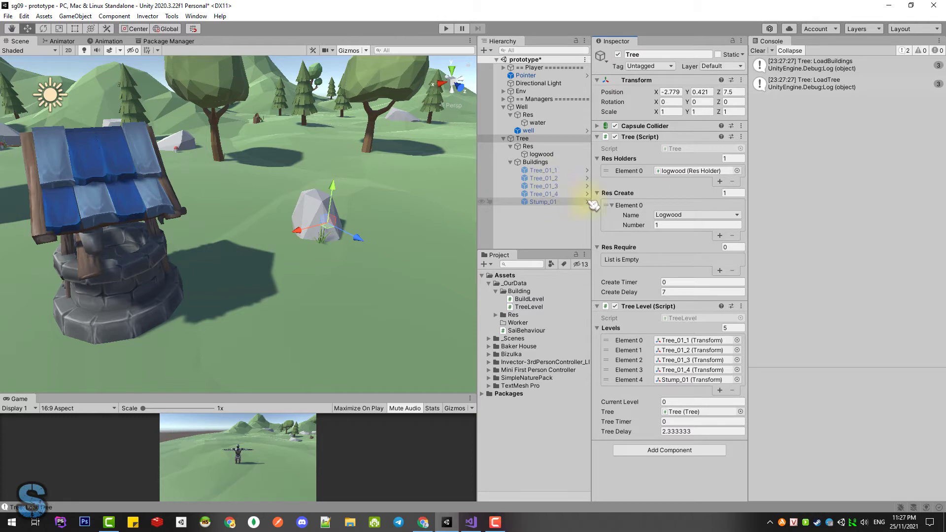
Save the scene, play it while watching logwood's Res Current reach 1 as the tree grows, then stop
{"action": "key", "text": "ctrl+s"}
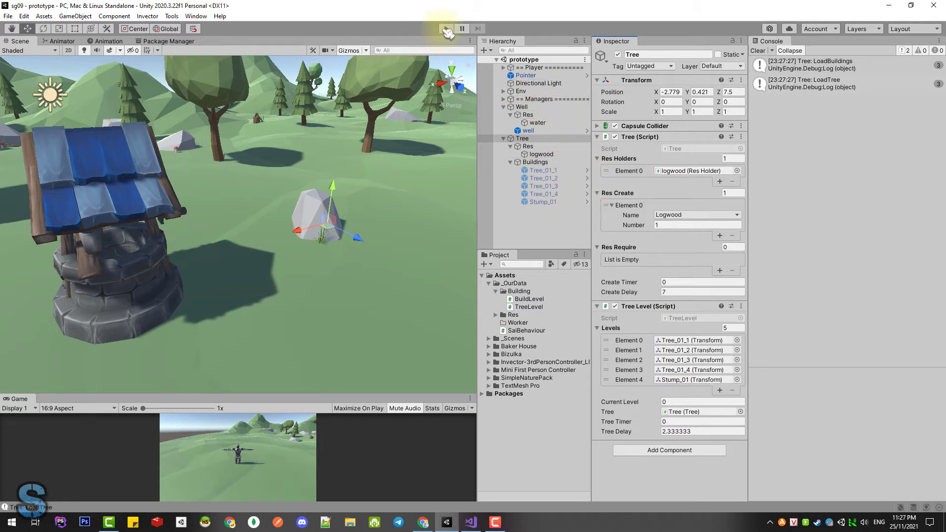
{"action": "left_click", "coordinate": [547, 156]}
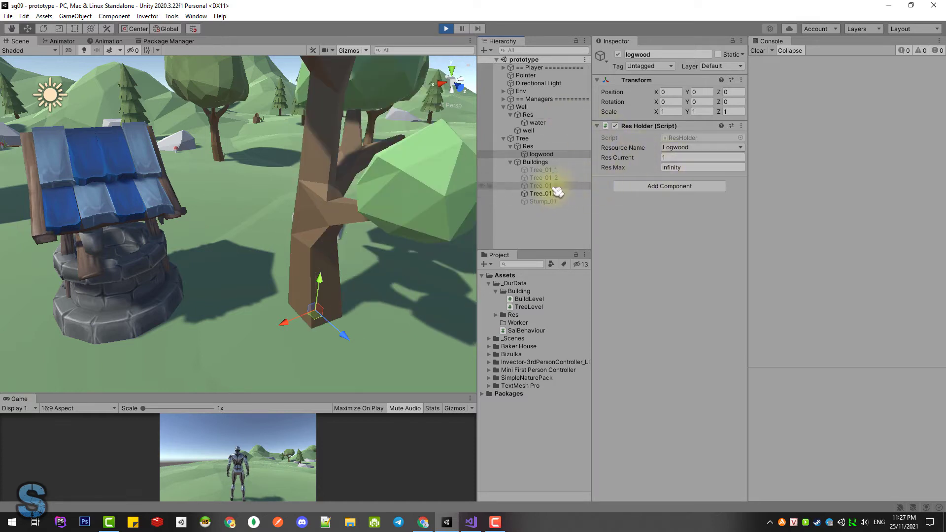
{"action": "right_click_drag", "start_coordinate": [377, 207], "coordinate": [374, 163]}
{"action": "key", "text": "s"}
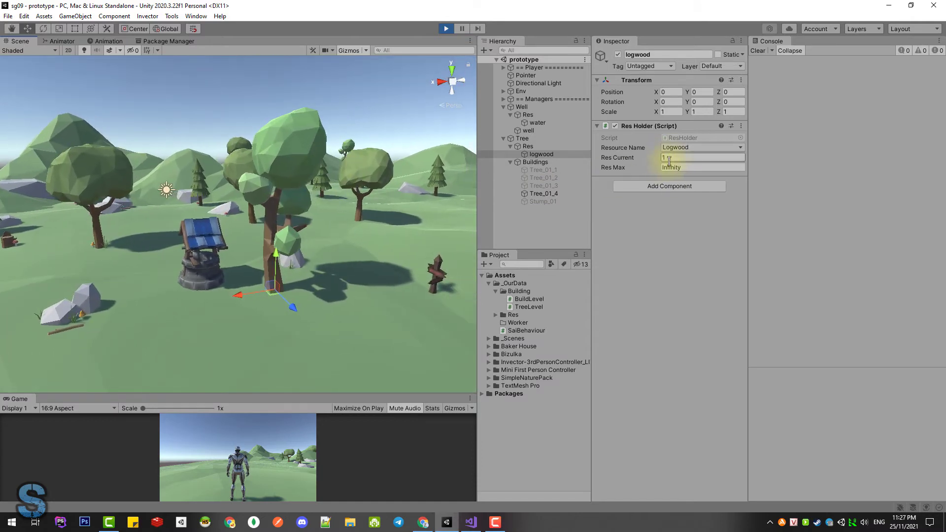
{"action": "left_click", "coordinate": [446, 28]}
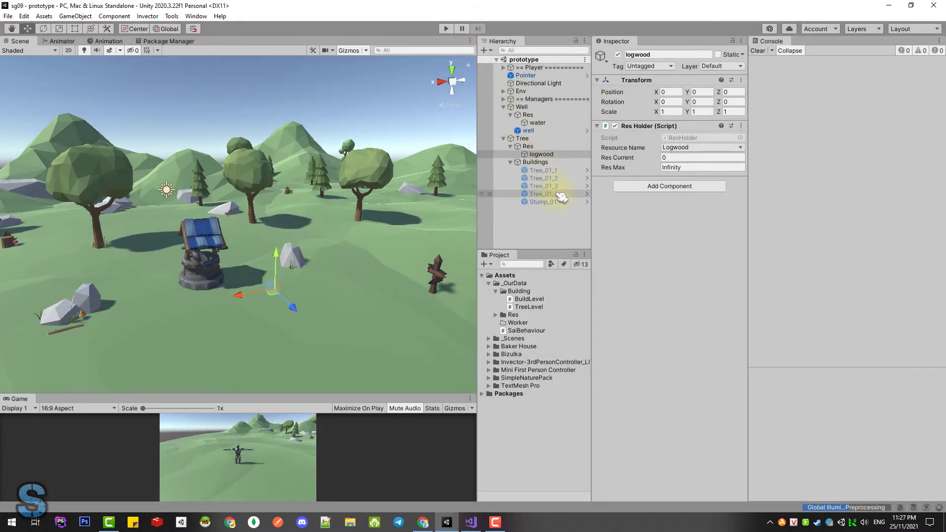
Duplicate Tree_01_4 as Tree_01_5 above Stump_01, enable it, then enlarge and reposition it
{"action": "left_click", "coordinate": [544, 193]}
{"action": "key", "text": "ctrl+d"}
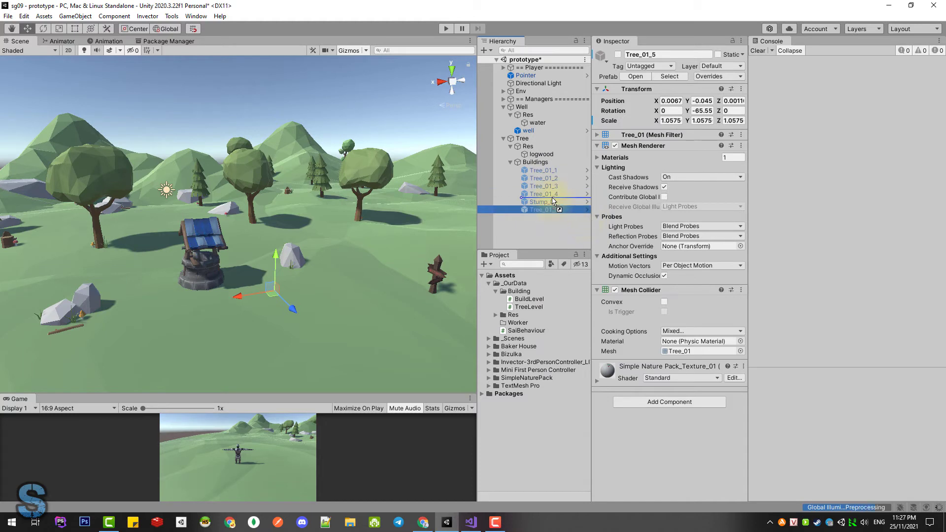
{"action": "left_click_drag", "start_coordinate": [553, 200], "coordinate": [554, 200]}
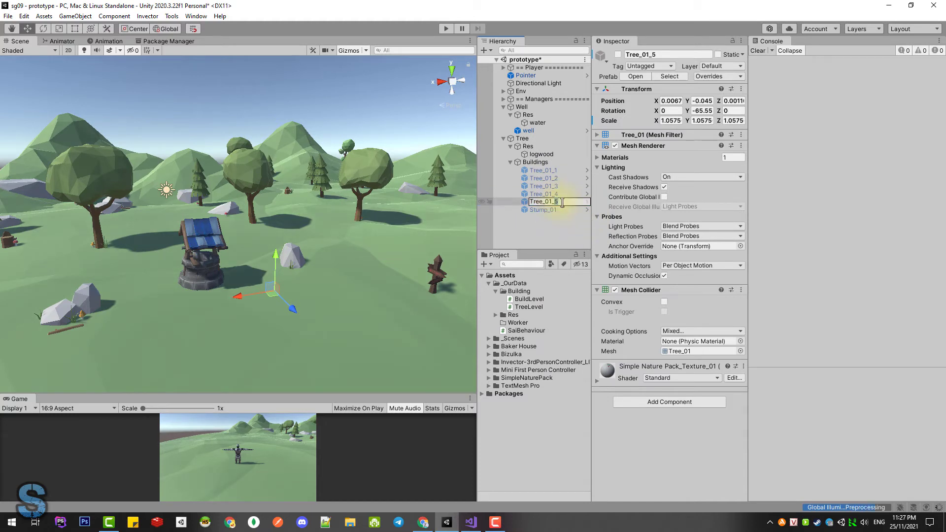
{"action": "key", "text": "Return"}
{"action": "left_click", "coordinate": [617, 54]}
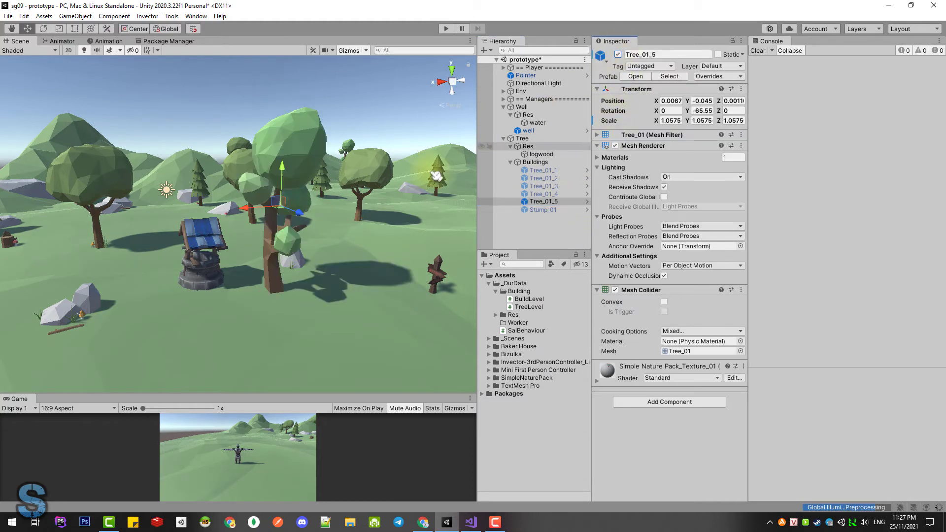
{"action": "key", "text": "r"}
{"action": "mouse_move", "coordinate": [290, 173]}
{"action": "left_mouse_down"}
{"action": "mouse_move", "coordinate": [289, 161]}
{"action": "mouse_move", "coordinate": [285, 197]}
{"action": "mouse_move", "coordinate": [308, 187]}
{"action": "left_mouse_up"}
{"action": "key", "text": "r"}
{"action": "key", "text": "w"}
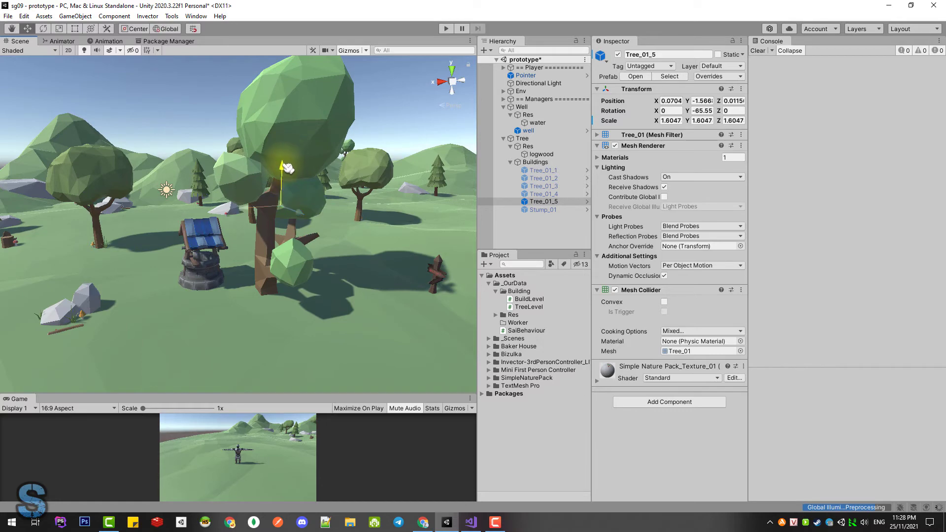
{"action": "left_click_drag", "start_coordinate": [285, 120], "coordinate": [284, 109]}
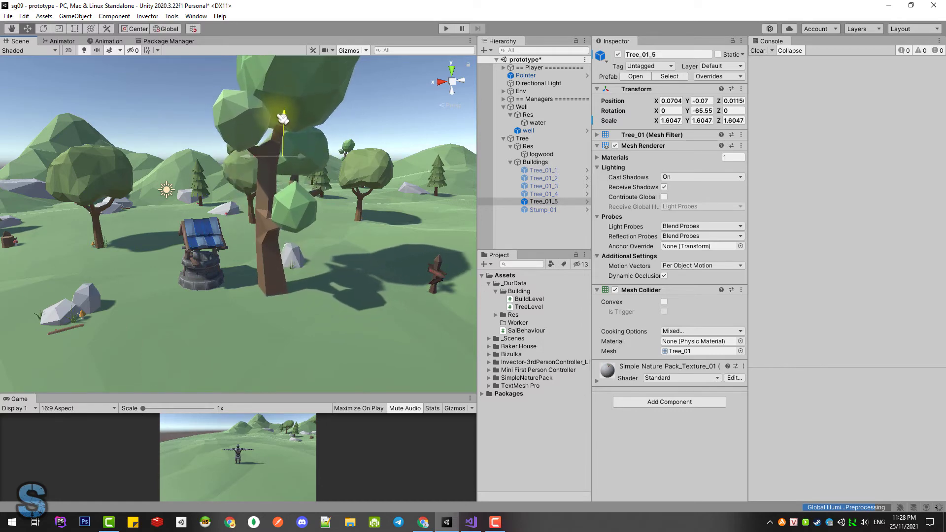
Save the scene and reset the Tree Level component so it loads 6 levels with 1.75 Tree Delay
{"action": "key", "text": "ctrl+s"}
{"action": "left_click", "coordinate": [523, 138]}
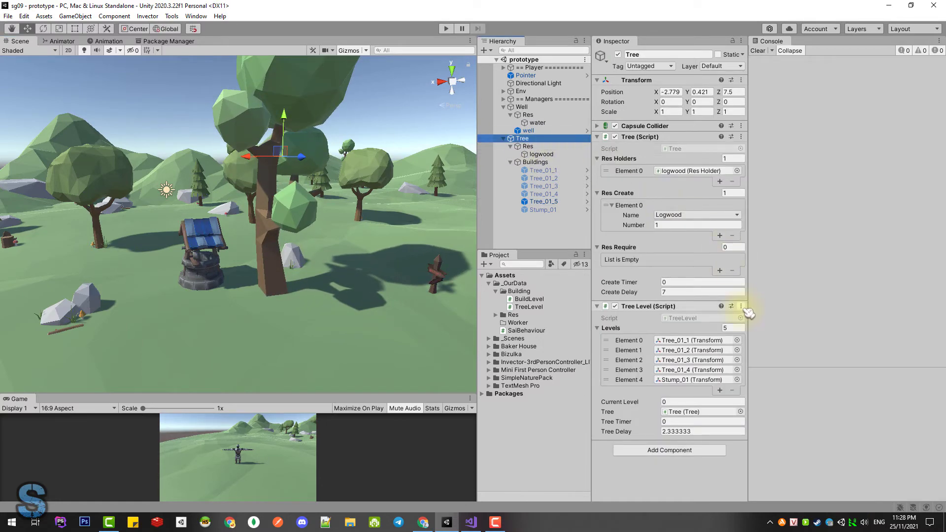
{"action": "left_click", "coordinate": [743, 307]}
{"action": "left_click", "coordinate": [764, 322]}
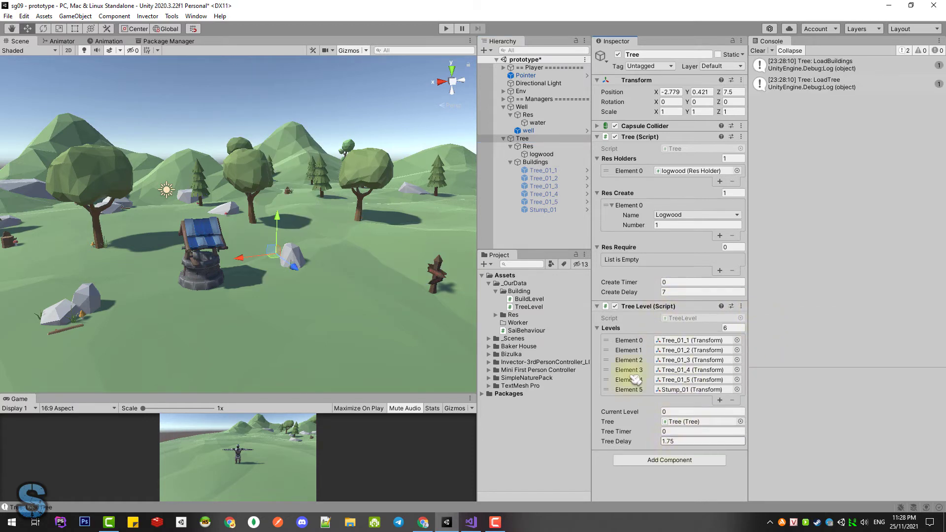
{"action": "left_click", "coordinate": [540, 154]}
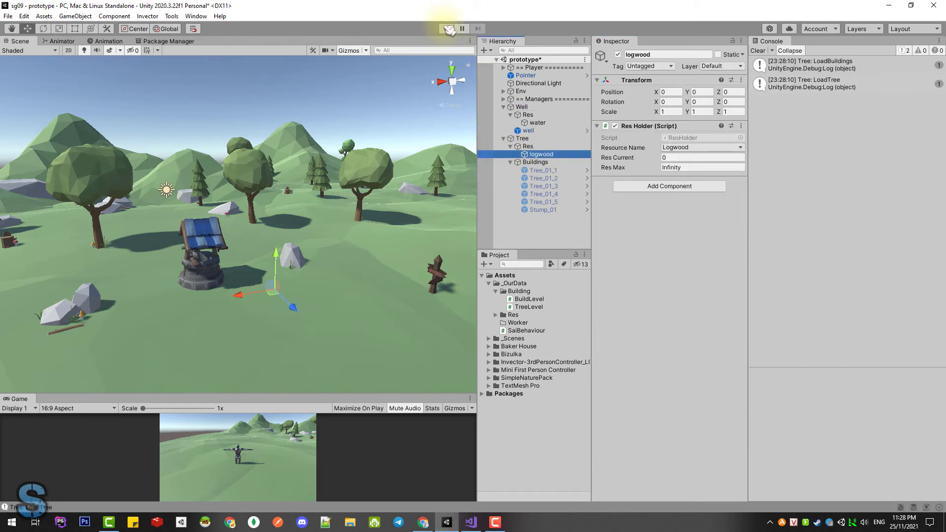
{"action": "left_click", "coordinate": [446, 29]}
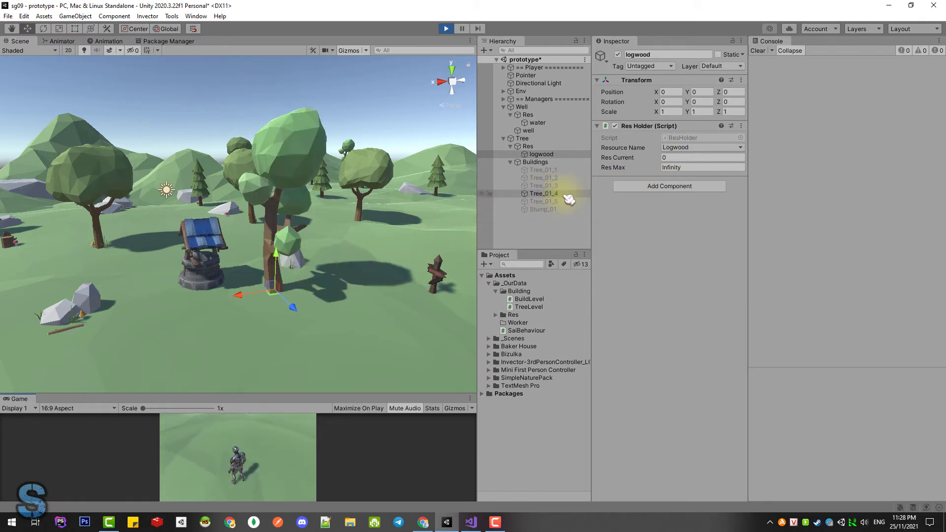
{"action": "left_click", "coordinate": [665, 158]}
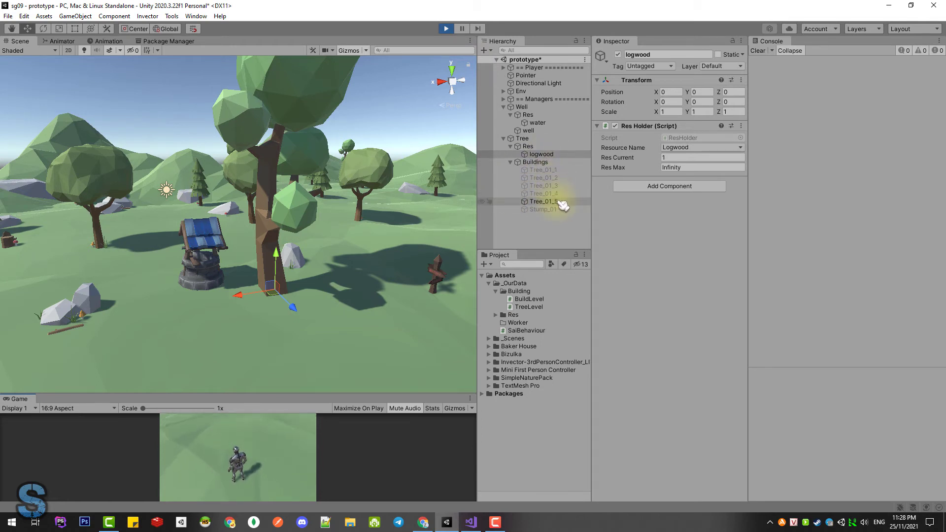
{"action": "left_click", "coordinate": [447, 29]}
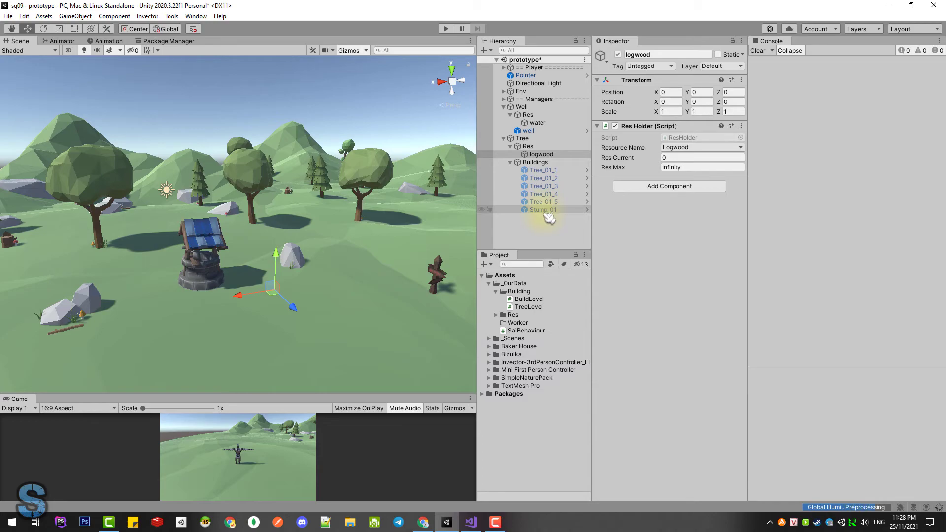
{"action": "left_click", "coordinate": [471, 523]}
Open BuildLevel.cs and find the ShowNextBuild method
{"action": "left_click", "coordinate": [560, 335]}
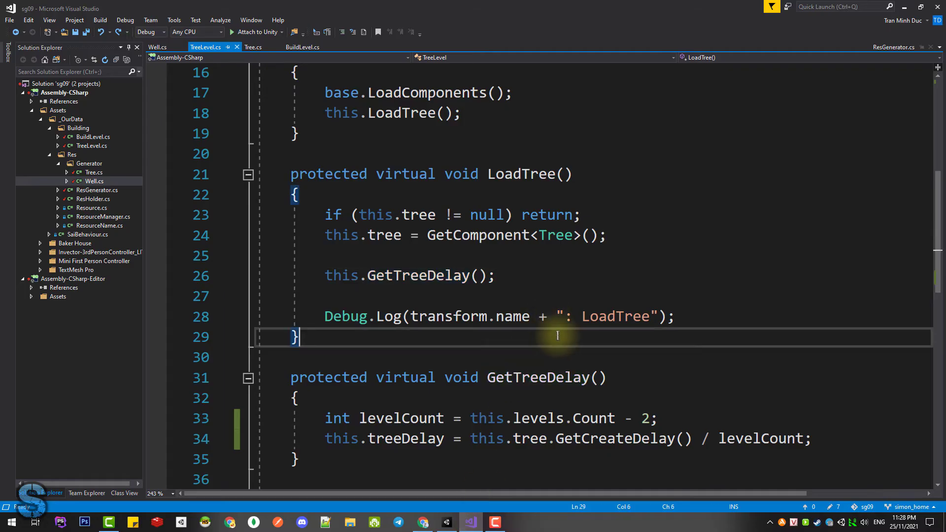
{"action": "left_click", "coordinate": [302, 49]}
{"action": "scroll", "coordinate": [602, 258], "scroll_direction": "down", "scroll_amount": 2}
{"action": "scroll", "coordinate": [423, 192], "scroll_direction": "up", "scroll_amount": 2}
{"action": "scroll", "coordinate": [605, 260], "scroll_direction": "down", "scroll_amount": 2}
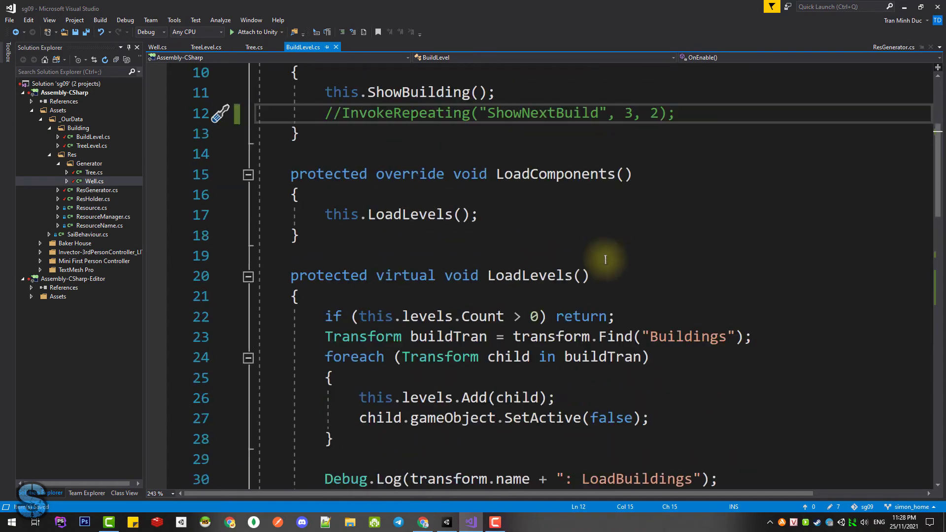
{"action": "scroll", "coordinate": [605, 260], "scroll_direction": "down", "scroll_amount": 3}
{"action": "scroll", "coordinate": [606, 255], "scroll_direction": "down", "scroll_amount": 3}
{"action": "scroll", "coordinate": [606, 254], "scroll_direction": "down", "scroll_amount": 1}
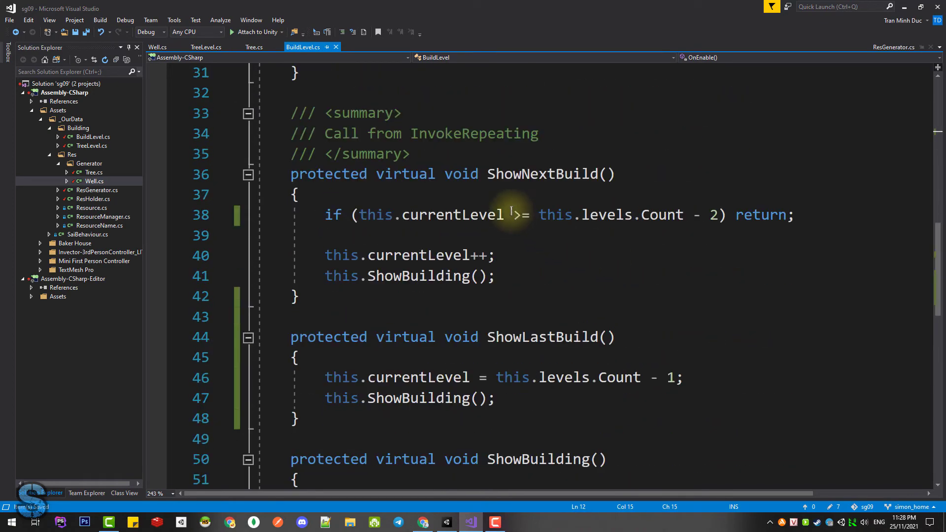
{"action": "left_click", "coordinate": [532, 174]}
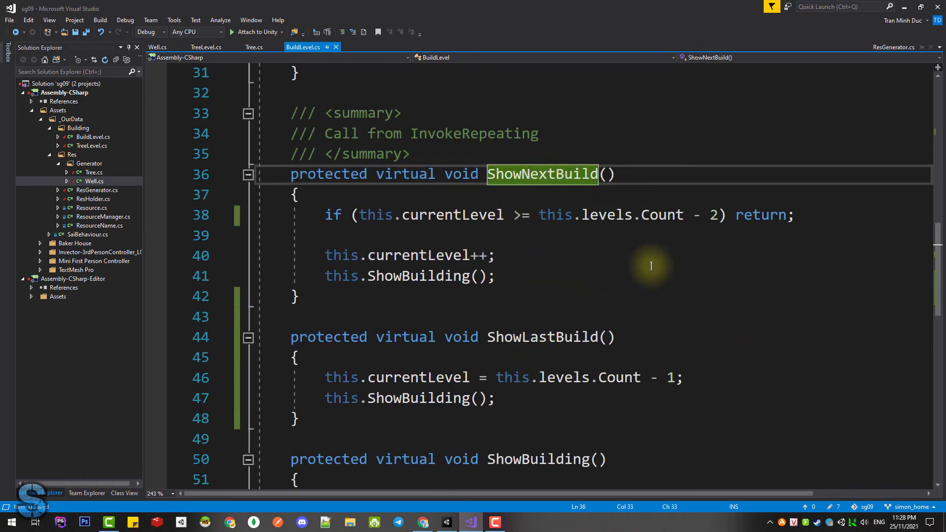
Try Count - 1 in ShowNextBuild's level guard, revert to Count - 2, and check Stump_01 in Unity
{"action": "left_click", "coordinate": [718, 215]}
{"action": "key", "text": "BackSpace"}
{"action": "type", "text": "1"}
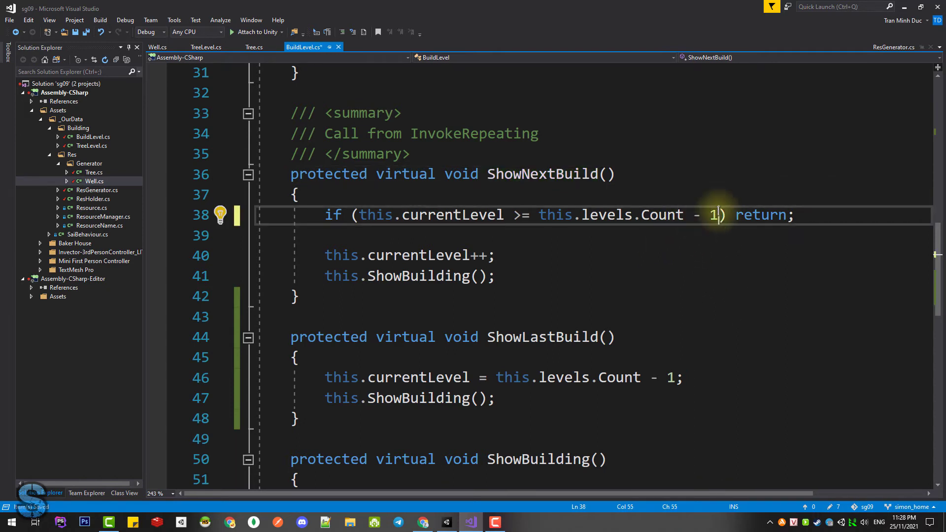
{"action": "key", "text": "ctrl+z"}
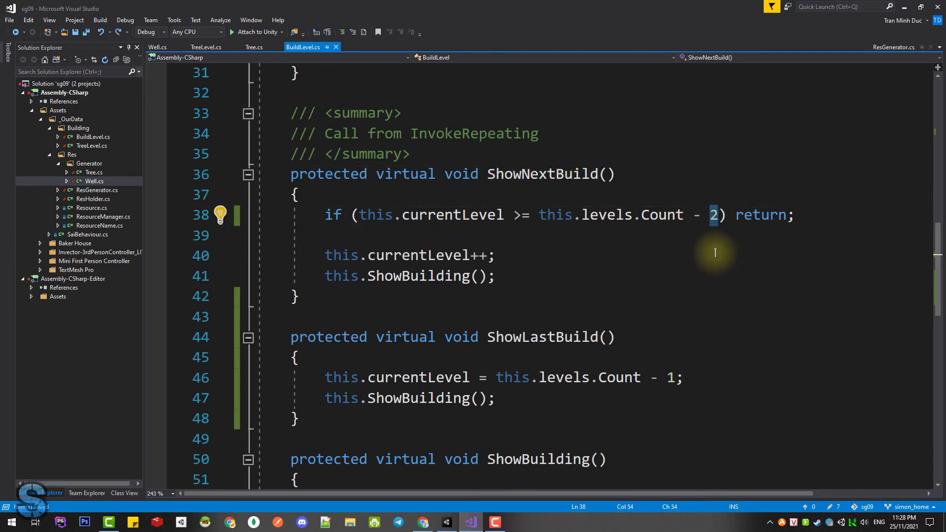
{"action": "left_click", "coordinate": [448, 523]}
{"action": "left_click", "coordinate": [551, 210]}
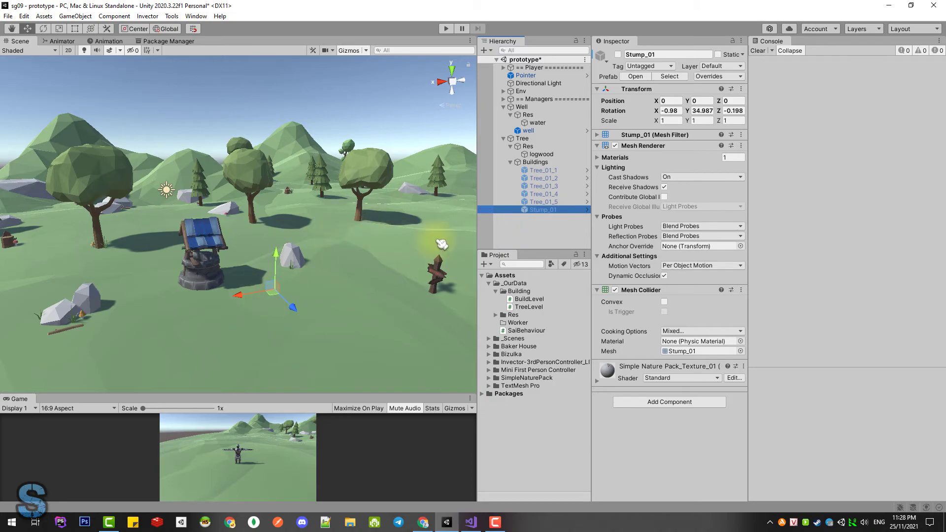
{"action": "key", "text": "alt+Tab"}
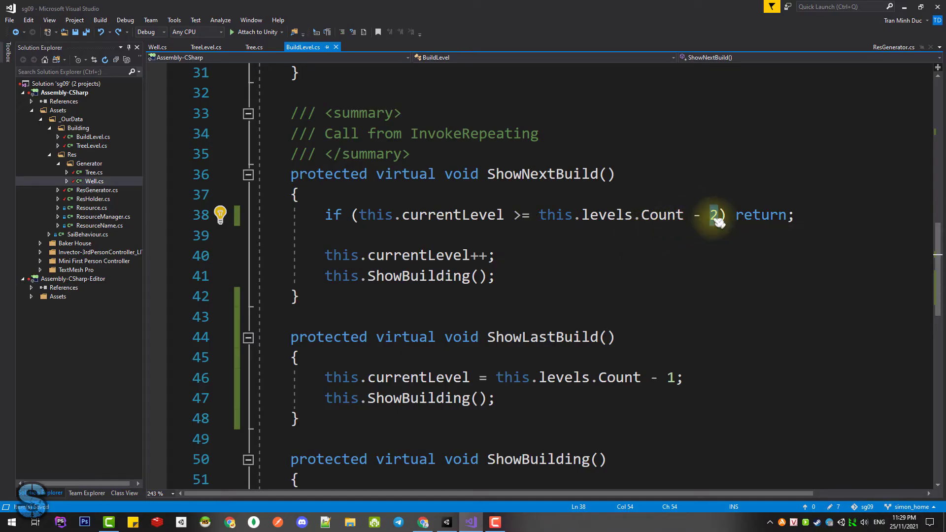
{"action": "left_click_drag", "start_coordinate": [684, 216], "coordinate": [548, 215]}
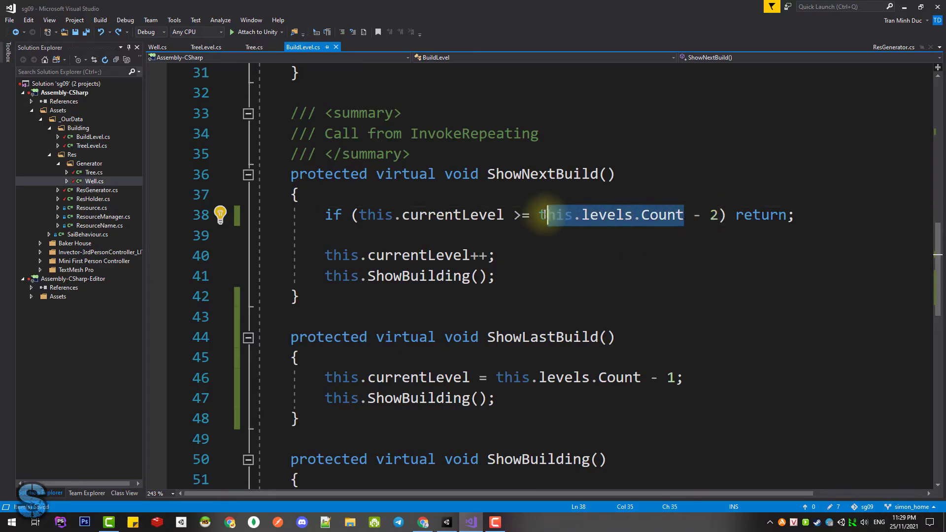
{"action": "key", "text": "alt+Tab"}
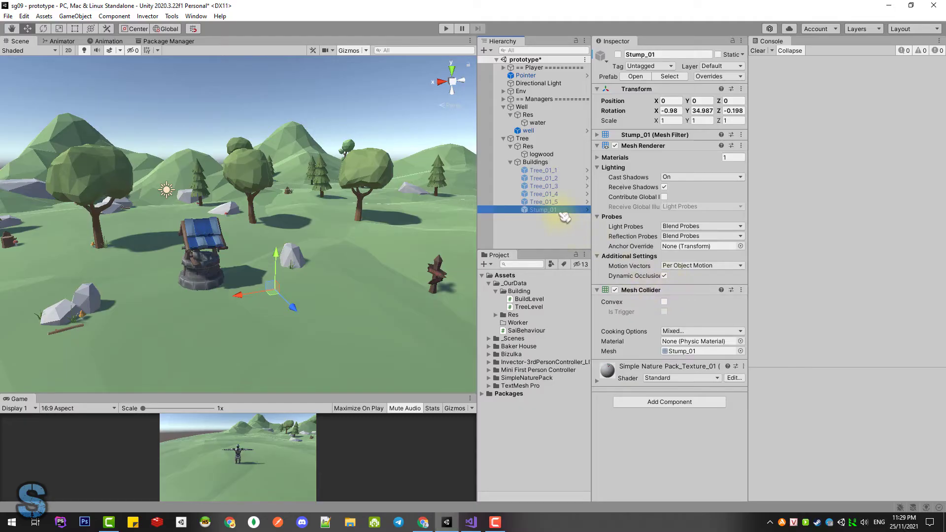
{"action": "left_click", "coordinate": [537, 139]}
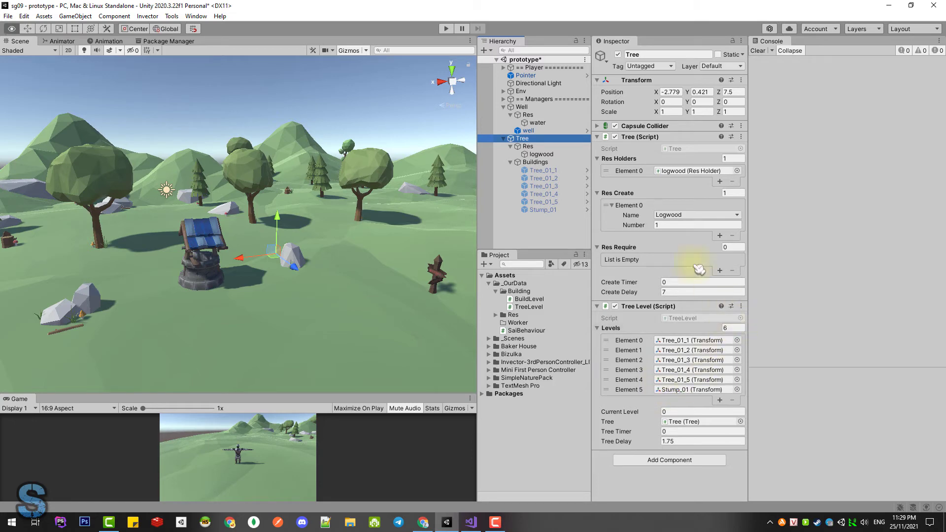
{"action": "key", "text": "alt+Tab"}
{"action": "left_click", "coordinate": [659, 212]}
{"action": "key", "text": "alt+Tab"}
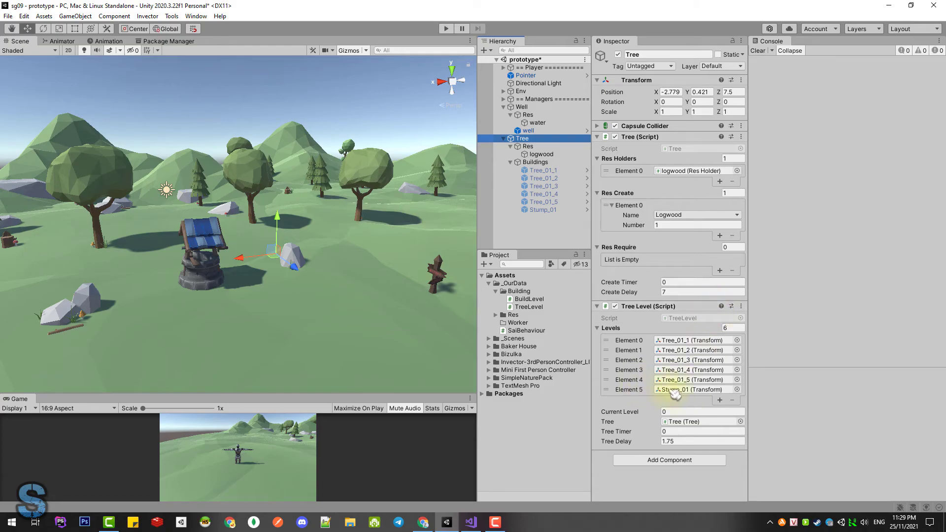
{"action": "key", "text": "alt+Tab"}
Change the ShowLastBuild method's access modifier from protected to public
{"action": "key", "text": "shift+Right"}
{"action": "key", "text": "shift+Right"}
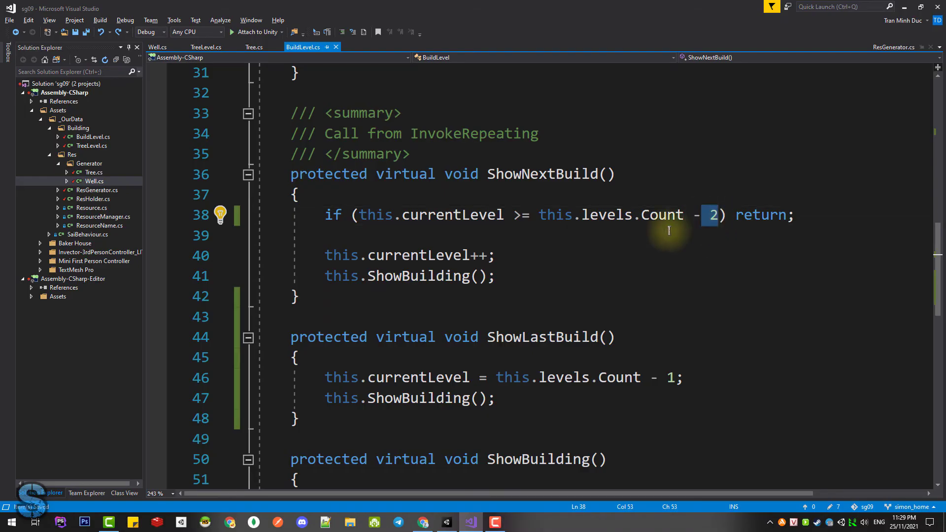
{"action": "left_click", "coordinate": [530, 175]}
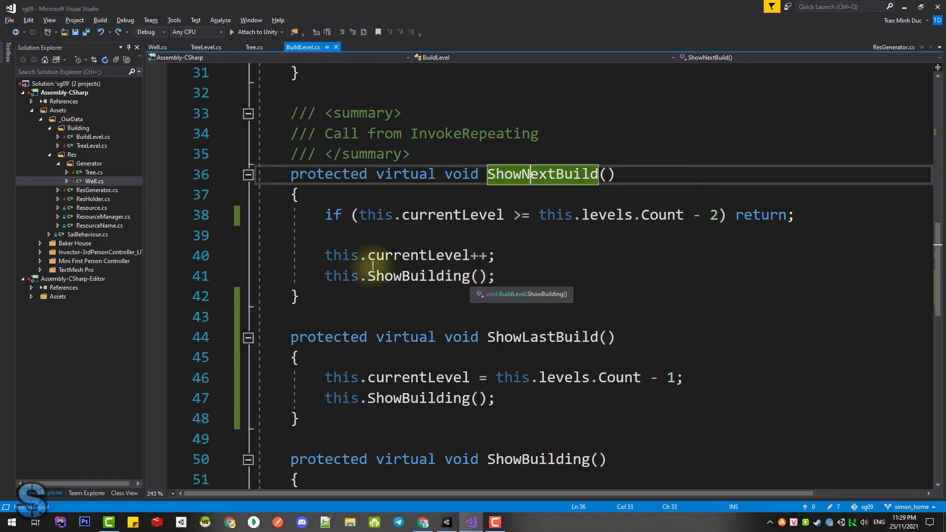
{"action": "left_click", "coordinate": [540, 339]}
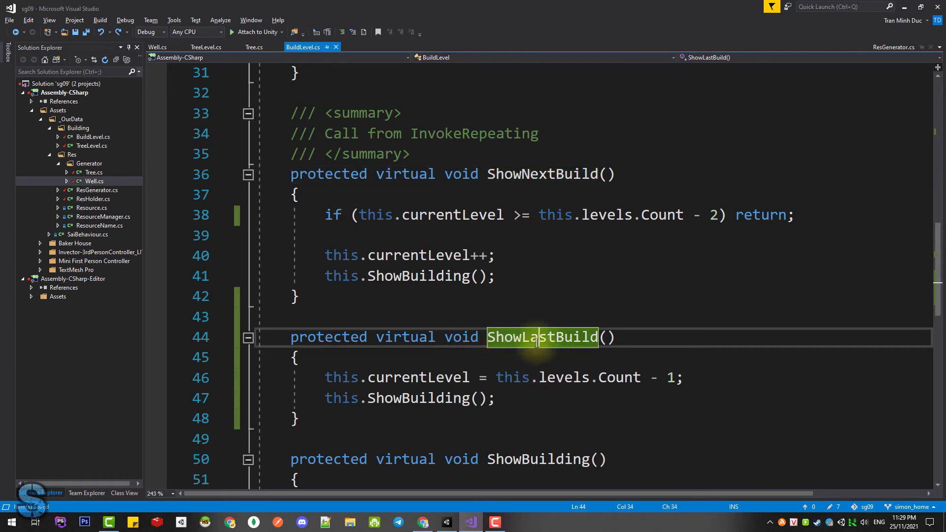
{"action": "double_click", "coordinate": [336, 343]}
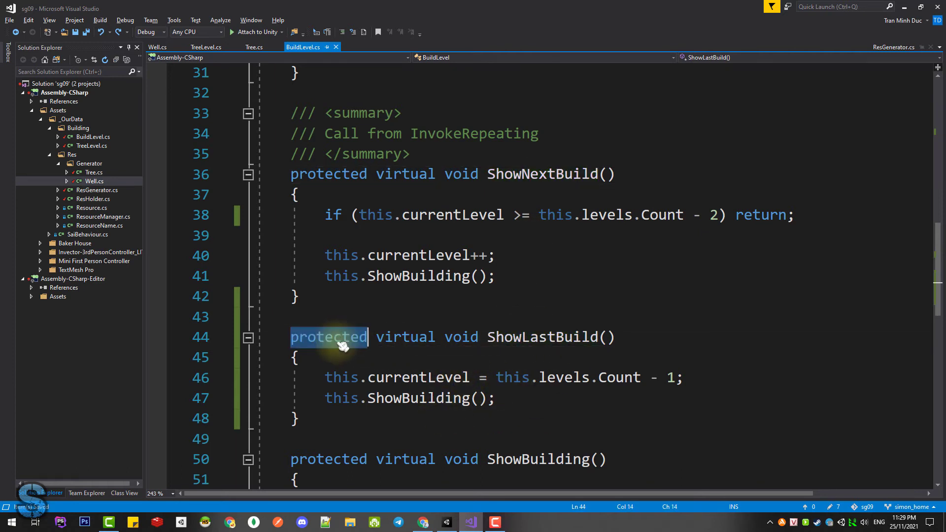
{"action": "type", "text": "pub"}
{"action": "key", "text": "Tab"}
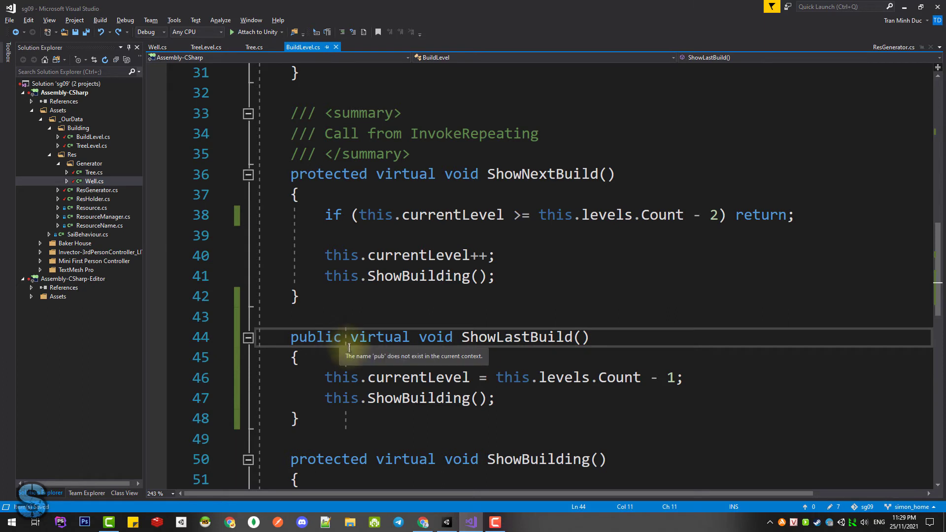
Review ShowLastBuild's levels count and currentLevel usage, then return to Unity
{"action": "left_click", "coordinate": [521, 338]}
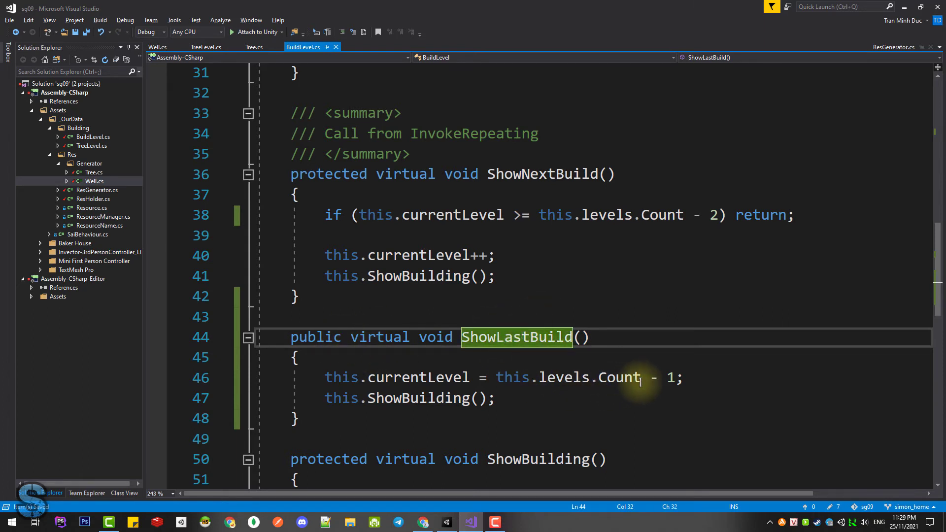
{"action": "left_click_drag", "start_coordinate": [640, 377], "coordinate": [497, 378]}
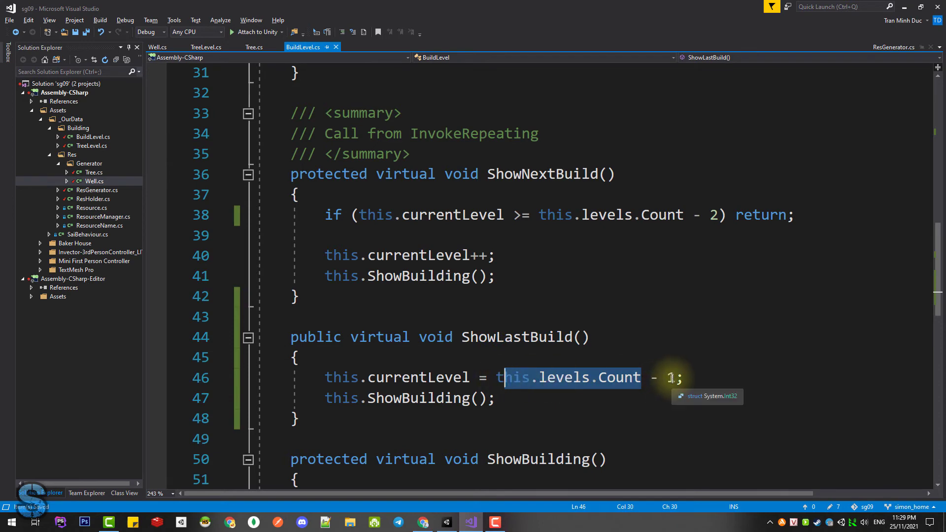
{"action": "left_click", "coordinate": [386, 377]}
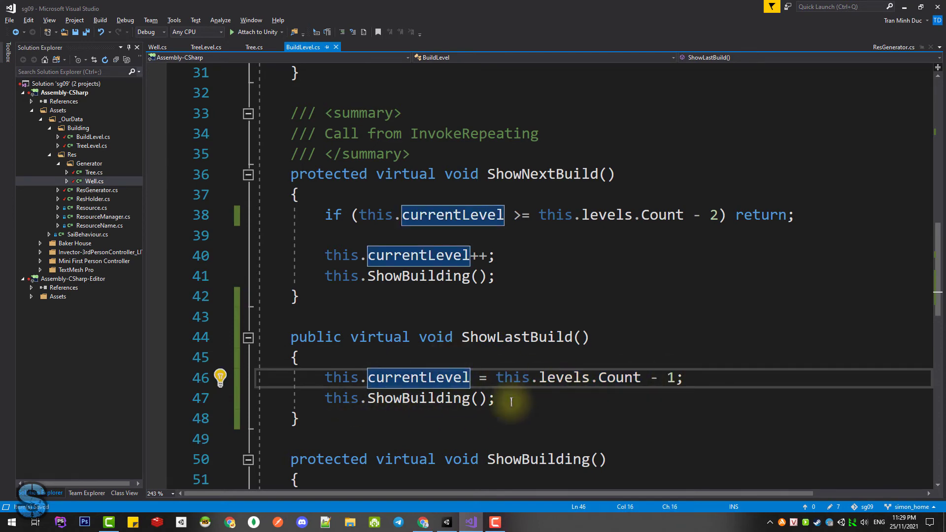
{"action": "left_click_drag", "start_coordinate": [334, 337], "coordinate": [401, 420]}
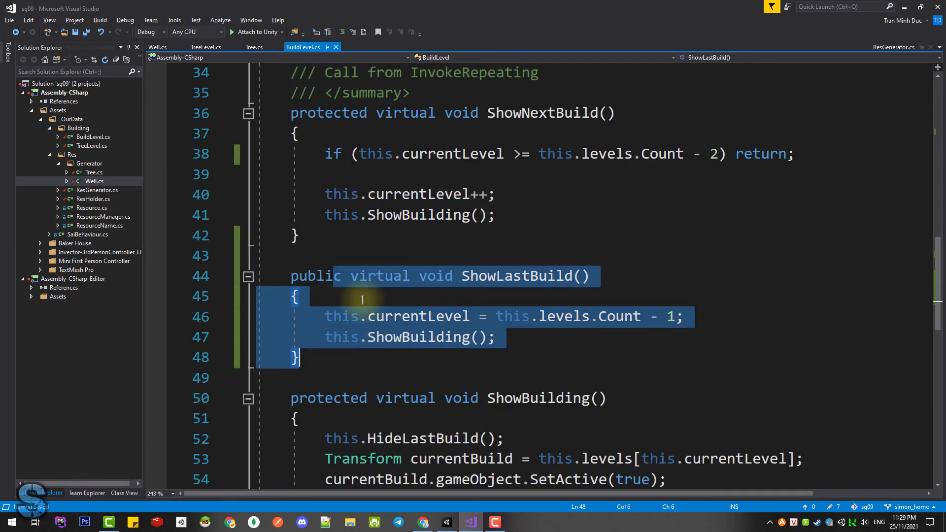
{"action": "left_click", "coordinate": [306, 357]}
{"action": "left_click", "coordinate": [469, 517]}
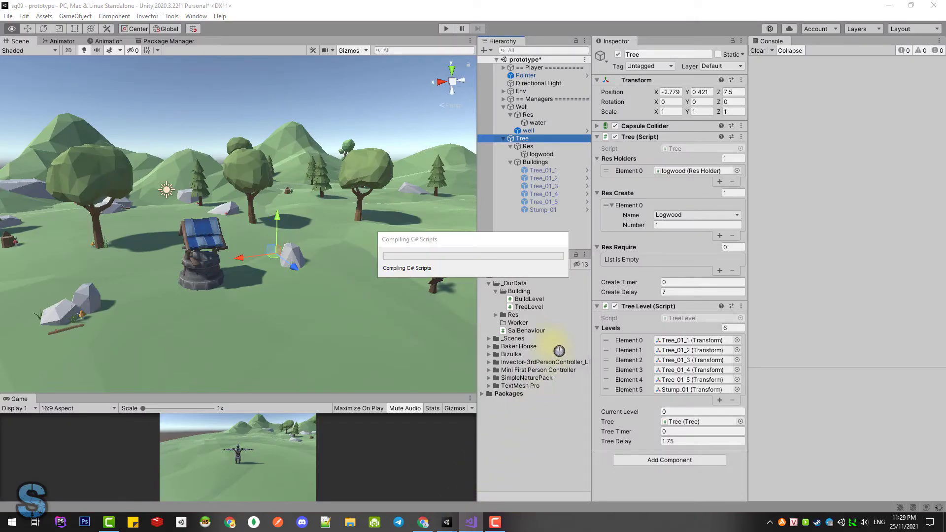
{"action": "left_click", "coordinate": [546, 155]}
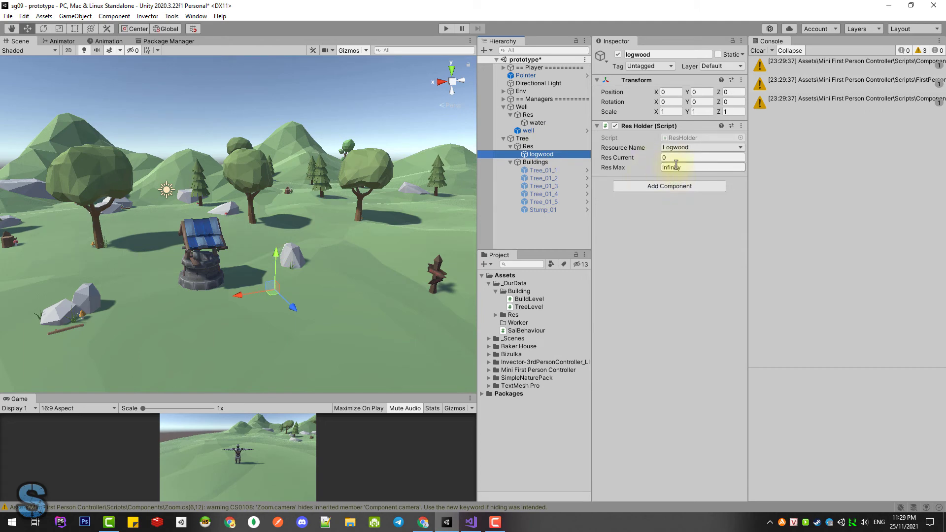
{"action": "left_click", "coordinate": [446, 29]}
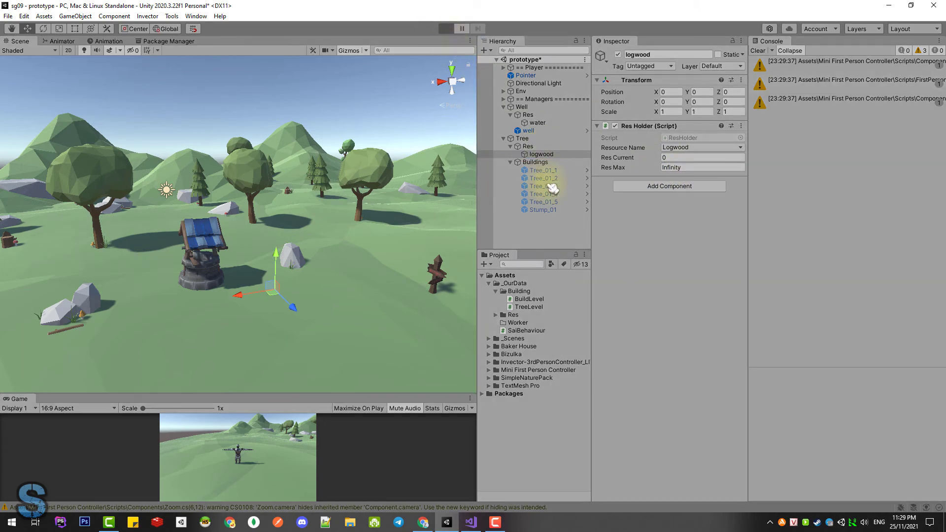
{"action": "left_click", "coordinate": [665, 157]}
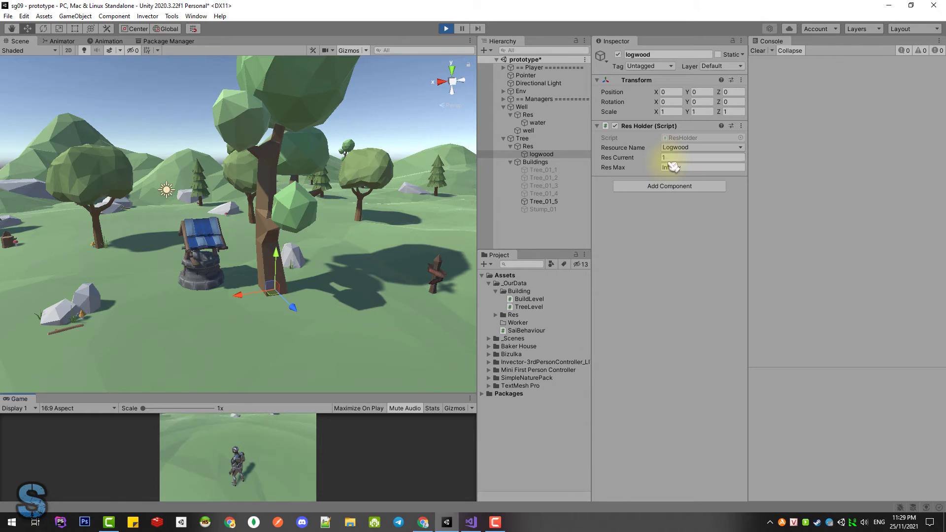
{"action": "left_click", "coordinate": [521, 138]}
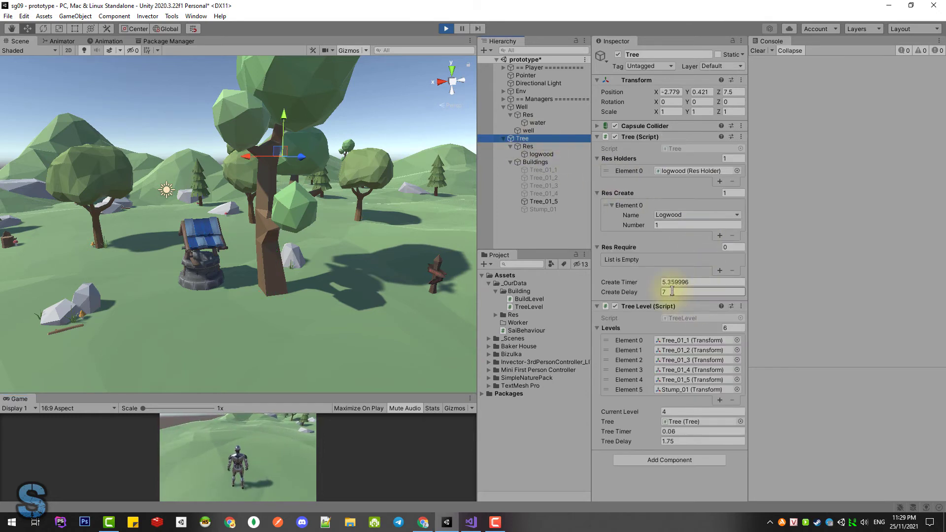
{"action": "left_click", "coordinate": [554, 155]}
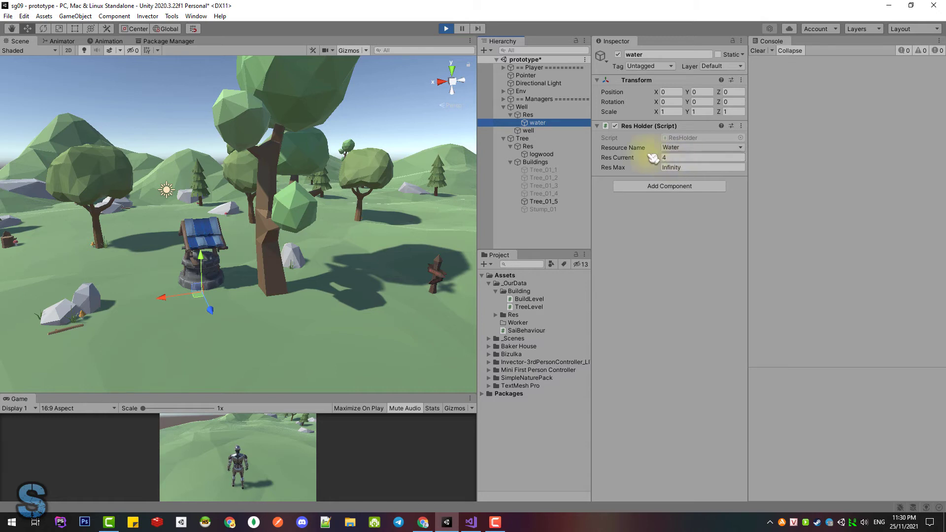
{"action": "left_click", "coordinate": [446, 29]}
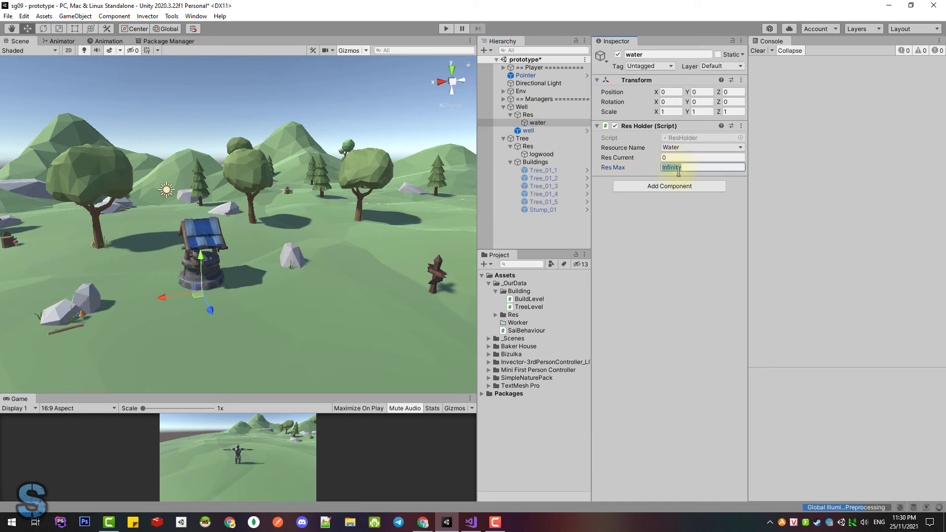
{"action": "type", "text": "7"}
Reset the logwood object's Res Holder component
{"action": "left_click", "coordinate": [542, 155]}
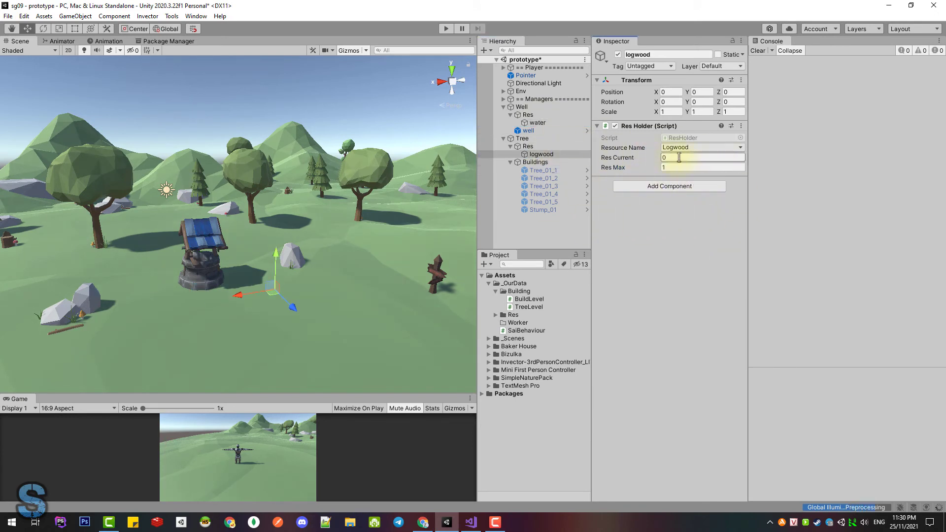
{"action": "left_click", "coordinate": [742, 126]}
{"action": "left_click", "coordinate": [756, 135]}
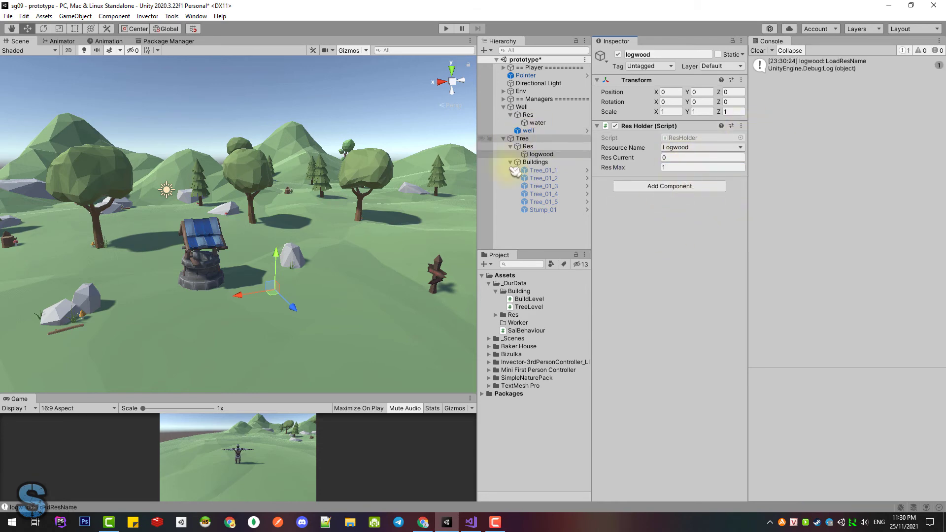
Open the Tree script from the Tree object and go to the commented SetLimit line
{"action": "left_click", "coordinate": [523, 138]}
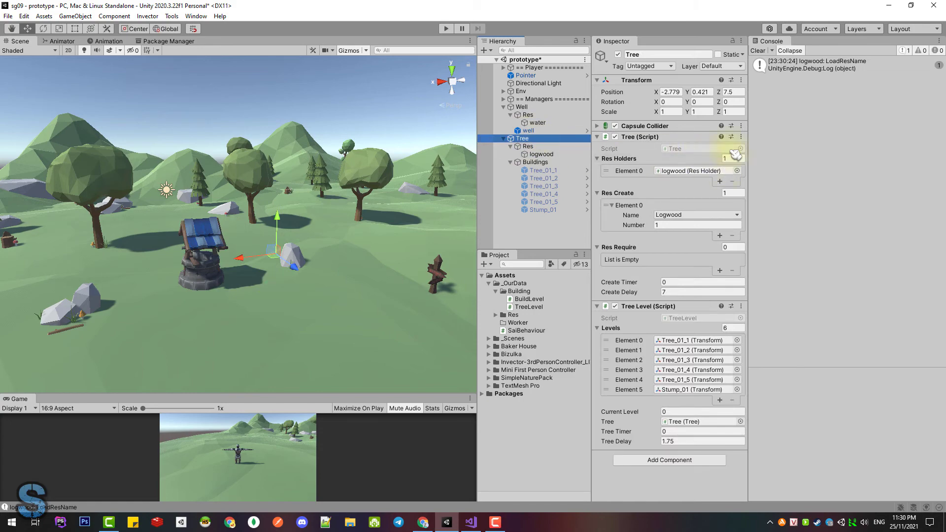
{"action": "left_click", "coordinate": [741, 137]}
{"action": "left_click", "coordinate": [759, 251]}
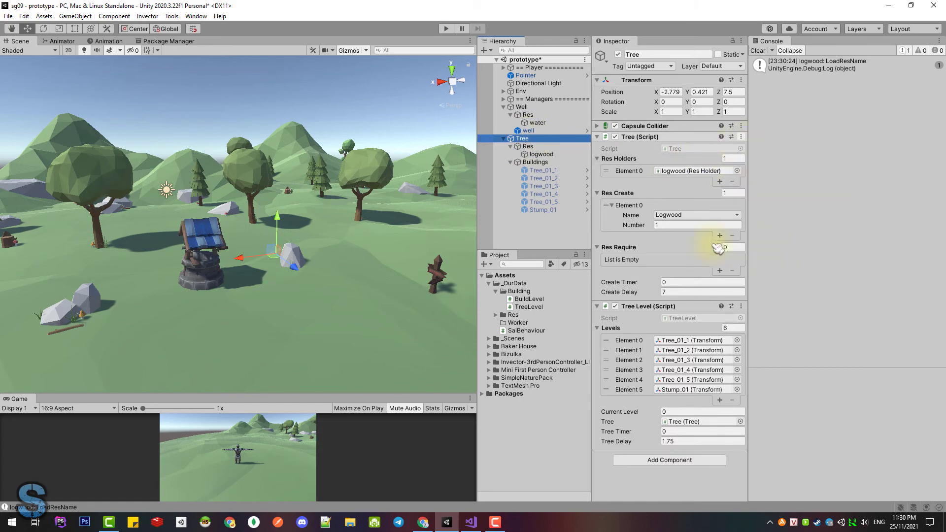
{"action": "left_click", "coordinate": [589, 235]}
{"action": "left_click", "coordinate": [325, 276]}
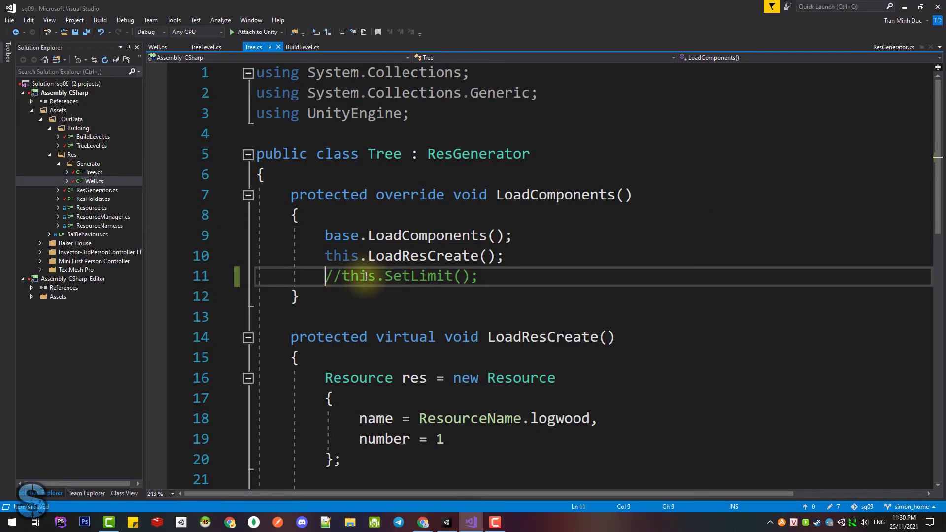
Uncomment the SetLimit call on line 11 and locate its SetLimit definition in Tree.cs
{"action": "key", "text": "Delete"}
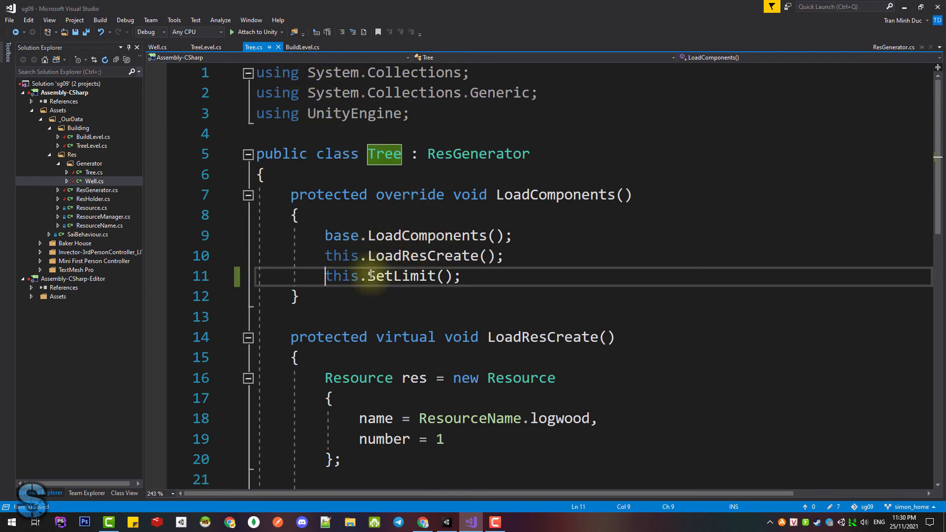
{"action": "scroll", "coordinate": [493, 278], "scroll_direction": "down", "scroll_amount": 1}
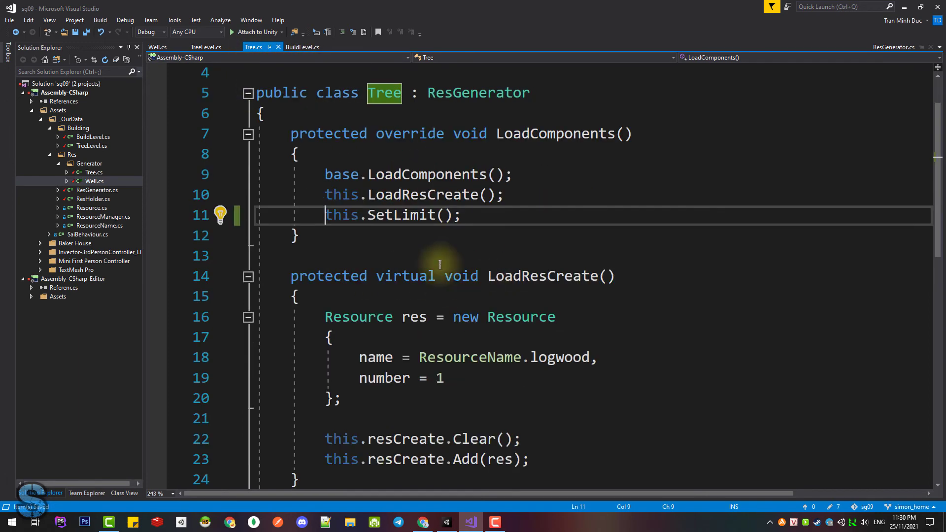
{"action": "double_click", "coordinate": [402, 217]}
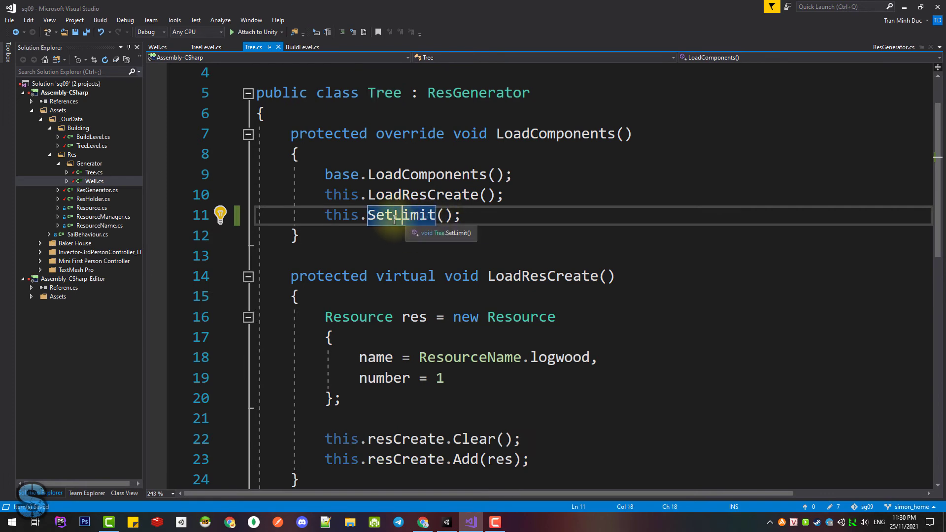
{"action": "scroll", "coordinate": [421, 237], "scroll_direction": "down", "scroll_amount": 2}
{"action": "scroll", "coordinate": [433, 251], "scroll_direction": "down", "scroll_amount": 2}
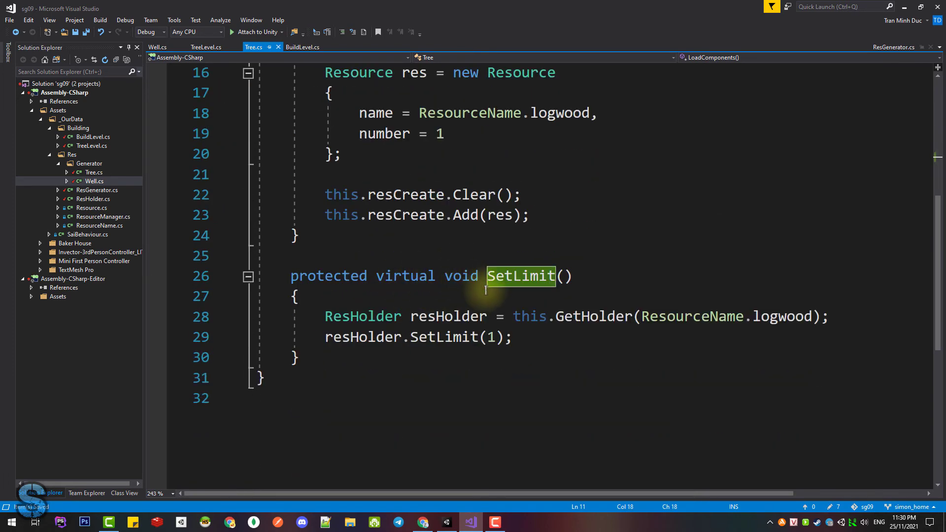
Inspect line 28's ResHolder assignment from GetHolder(ResourceName.logwood) in Tree's SetLimit
{"action": "left_click_drag", "start_coordinate": [411, 317], "coordinate": [633, 317]}
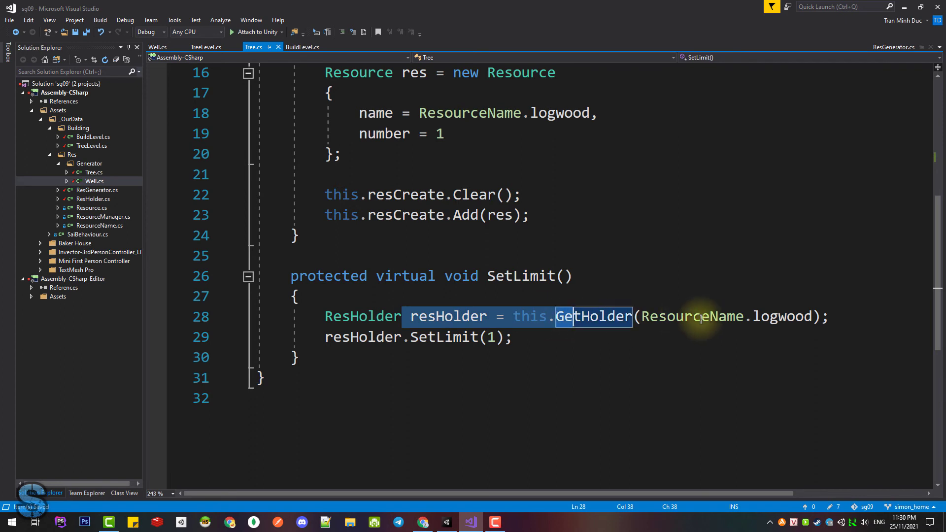
{"action": "left_click", "coordinate": [702, 316]}
{"action": "left_click", "coordinate": [797, 318]}
{"action": "left_click", "coordinate": [367, 316]}
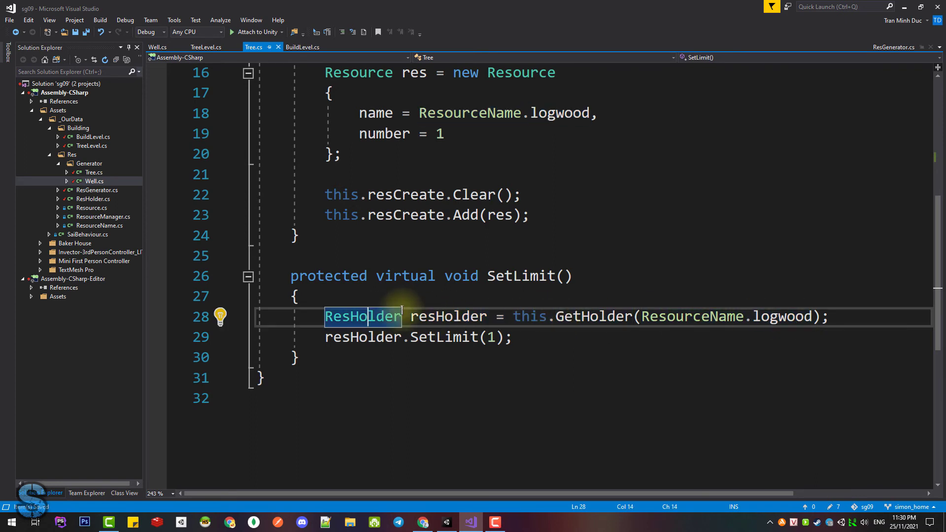
{"action": "left_click", "coordinate": [556, 317]}
{"action": "left_click", "coordinate": [651, 317]}
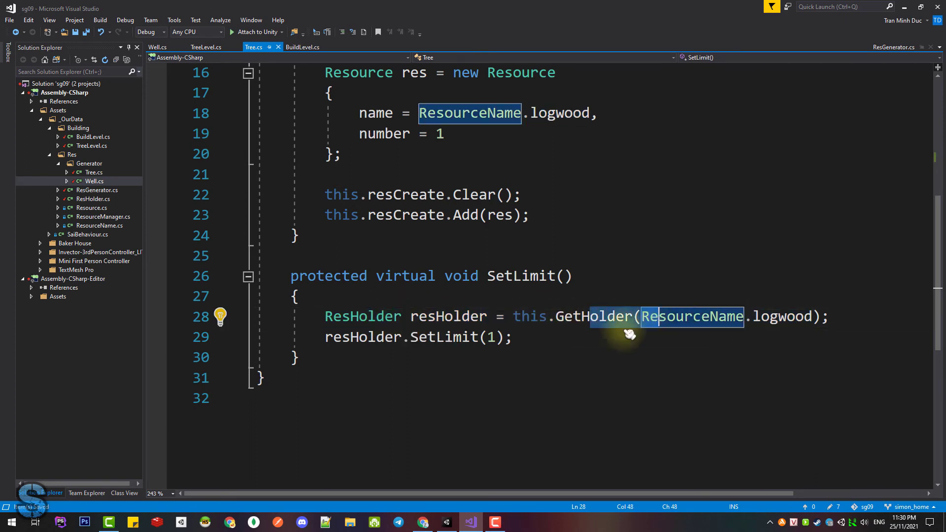
Review the resHolder.SetLimit call on line 29, then bring up Well.cs
{"action": "left_click", "coordinate": [446, 522]}
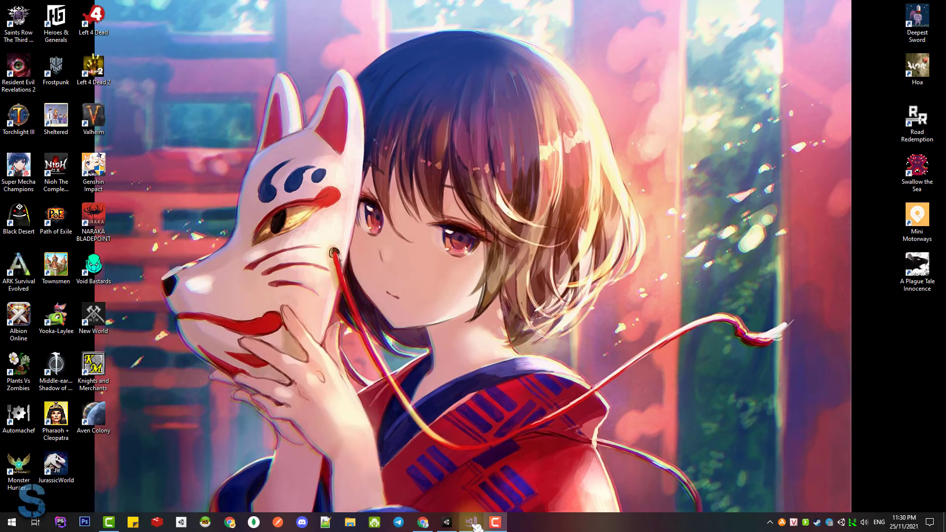
{"action": "left_click", "coordinate": [472, 524]}
{"action": "left_click", "coordinate": [581, 318]}
{"action": "left_click", "coordinate": [454, 318]}
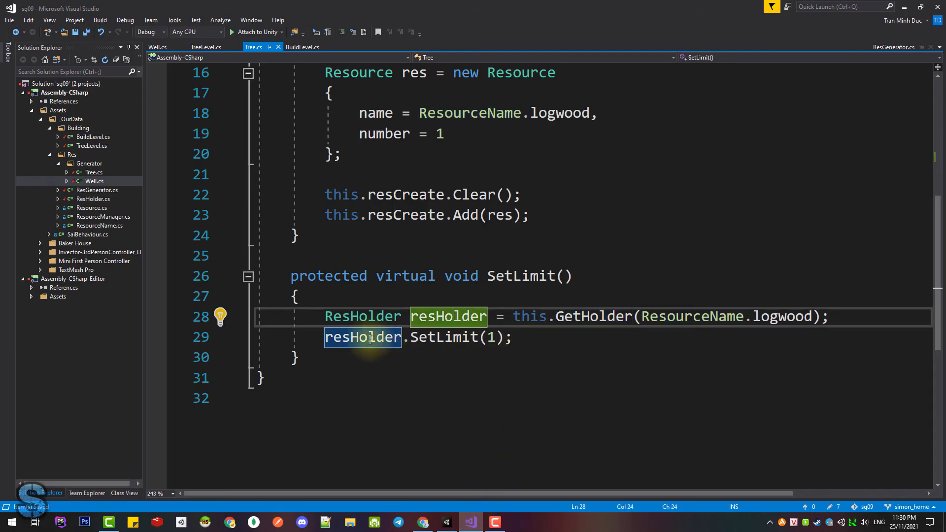
{"action": "left_click_drag", "start_coordinate": [359, 339], "coordinate": [463, 339]}
{"action": "left_click", "coordinate": [527, 338]}
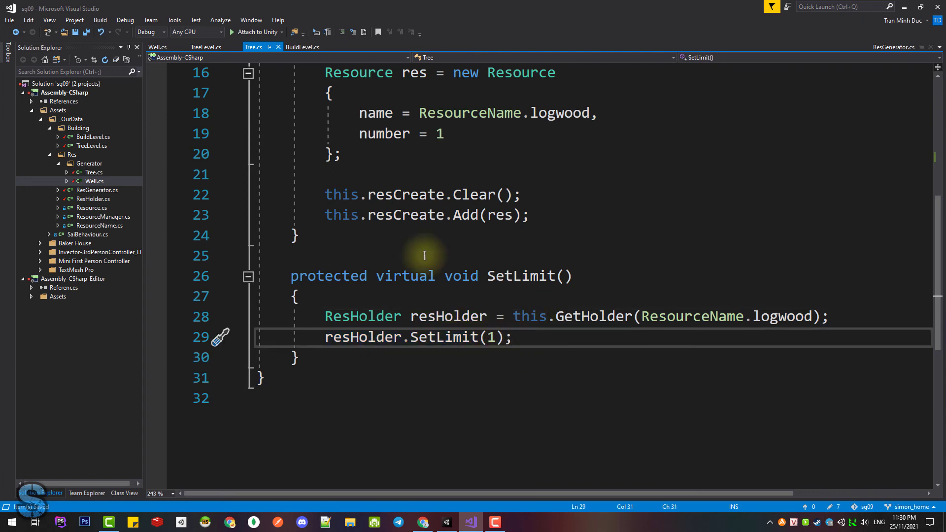
{"action": "left_click", "coordinate": [159, 47]}
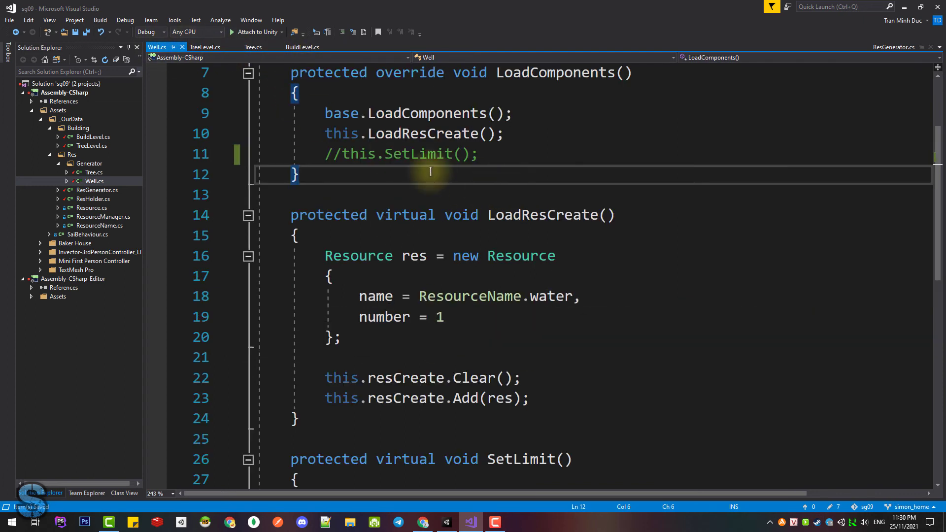
Uncomment this.SetLimit() in Well's LoadComponents and review its SetLimit(7) on water
{"action": "left_click", "coordinate": [326, 154]}
{"action": "key", "text": "Delete"}
{"action": "key", "text": "Delete"}
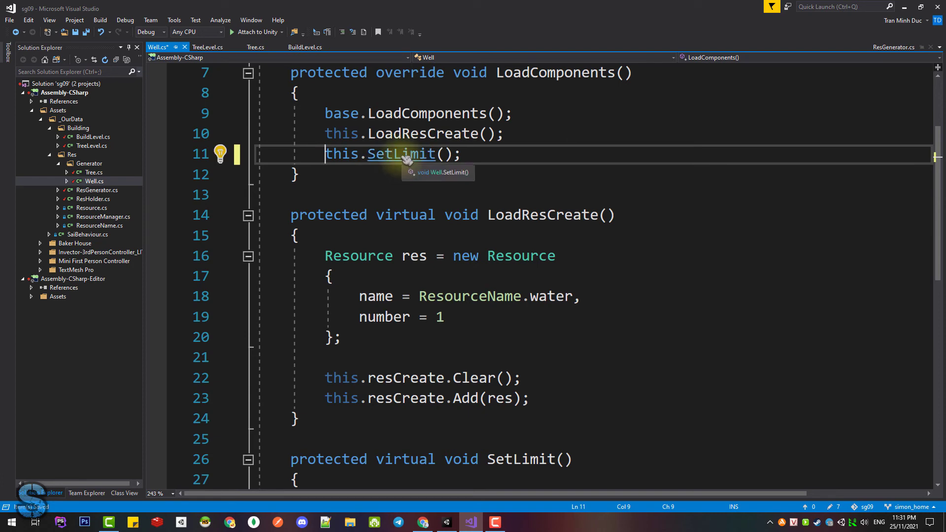
{"action": "left_click", "coordinate": [399, 155]}
{"action": "scroll", "coordinate": [447, 258], "scroll_direction": "down", "scroll_amount": 4}
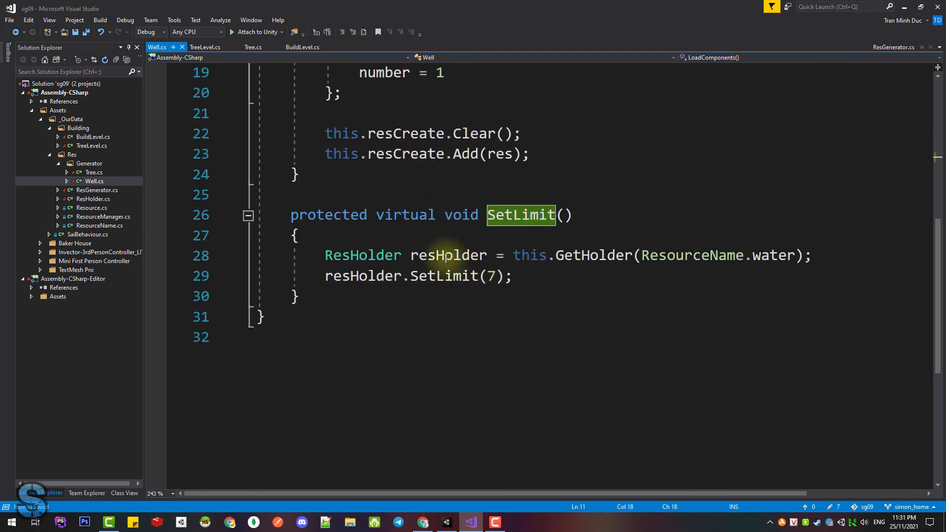
{"action": "double_click", "coordinate": [776, 255]}
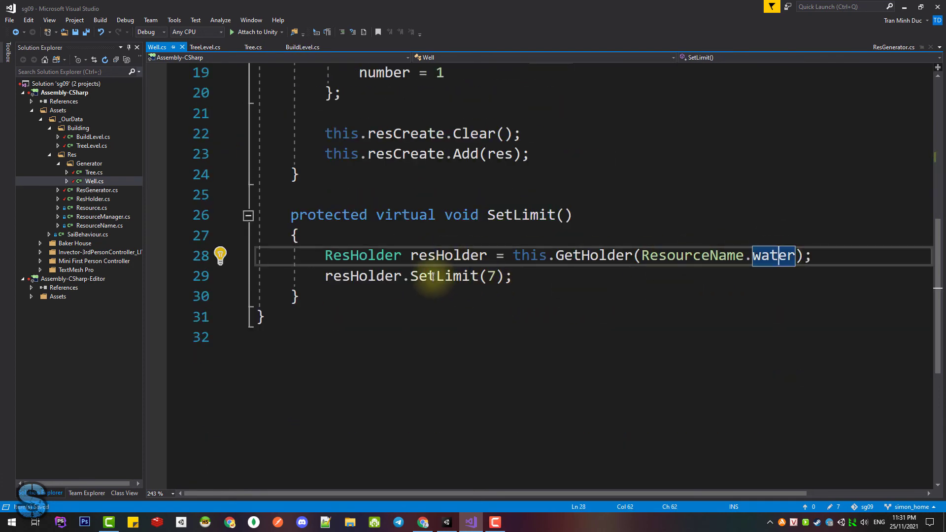
{"action": "left_click", "coordinate": [491, 275]}
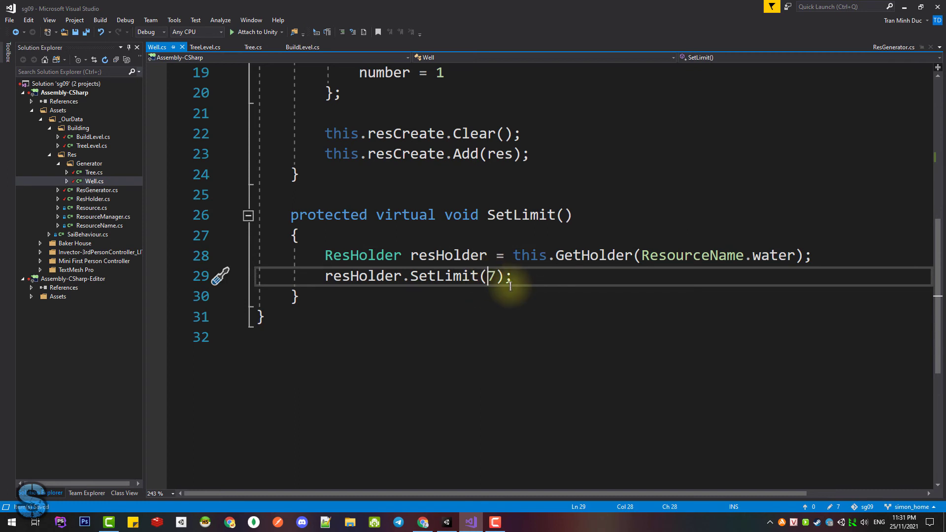
Compare Tree.cs's SetLimit(1), then go to GetHolder's definition in ResGenerator.cs
{"action": "left_click", "coordinate": [253, 47]}
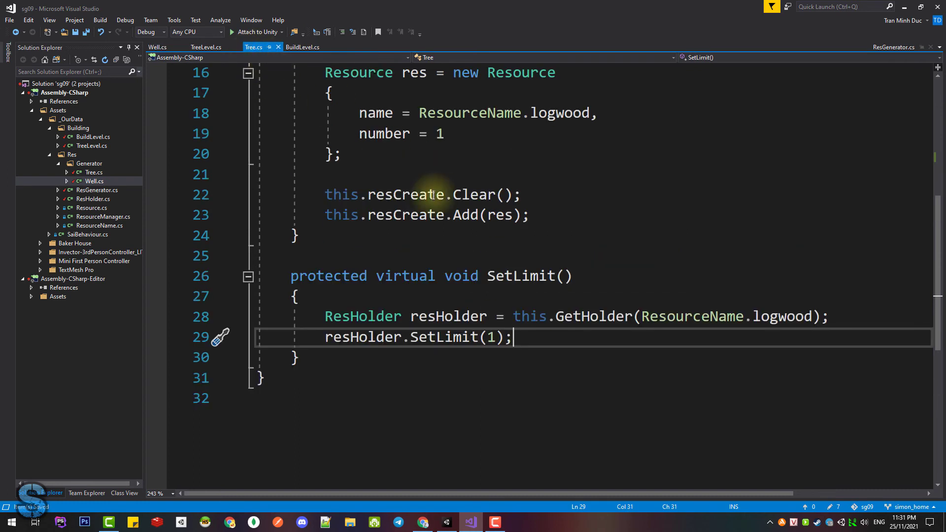
{"action": "double_click", "coordinate": [493, 337]}
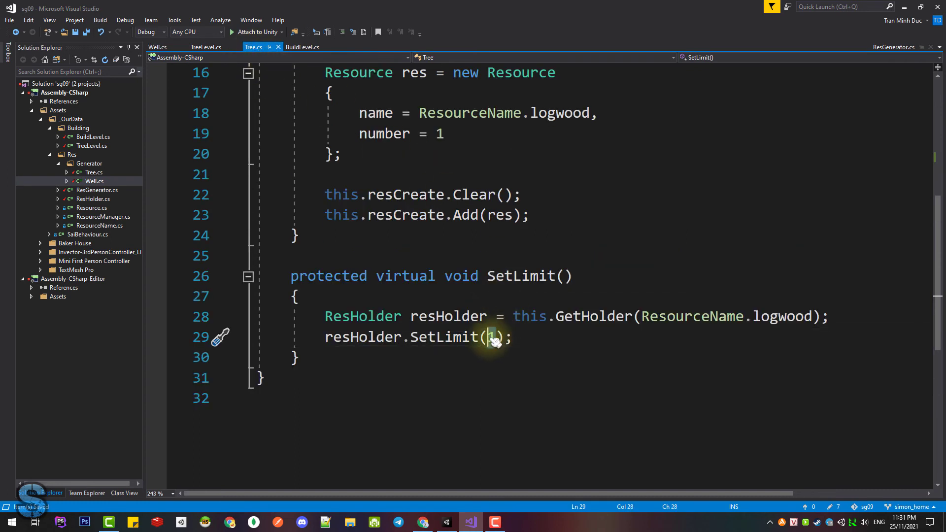
{"action": "left_click", "coordinate": [531, 330]}
{"action": "left_click", "coordinate": [454, 317]}
{"action": "key", "text": "Down"}
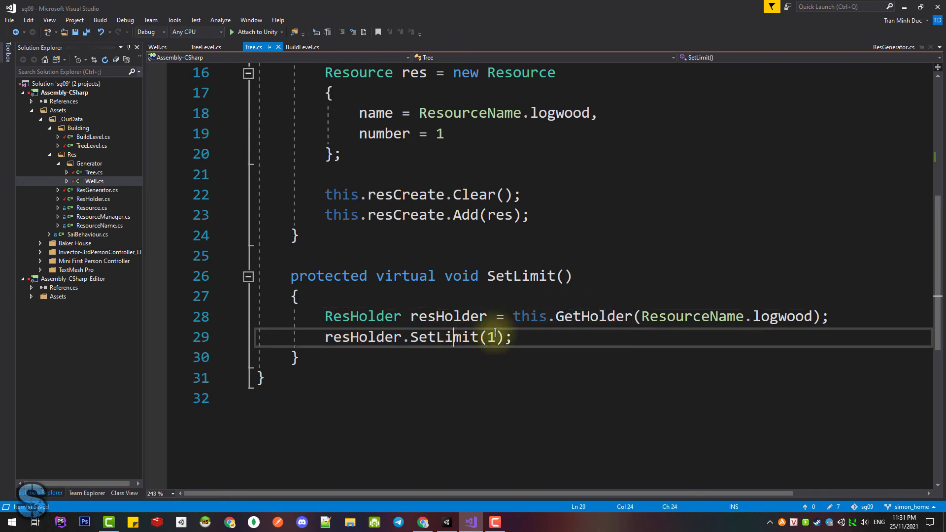
{"action": "left_click", "coordinate": [547, 316]}
{"action": "left_click", "coordinate": [444, 337]}
{"action": "double_click", "coordinate": [444, 337]}
{"action": "double_click", "coordinate": [577, 316]}
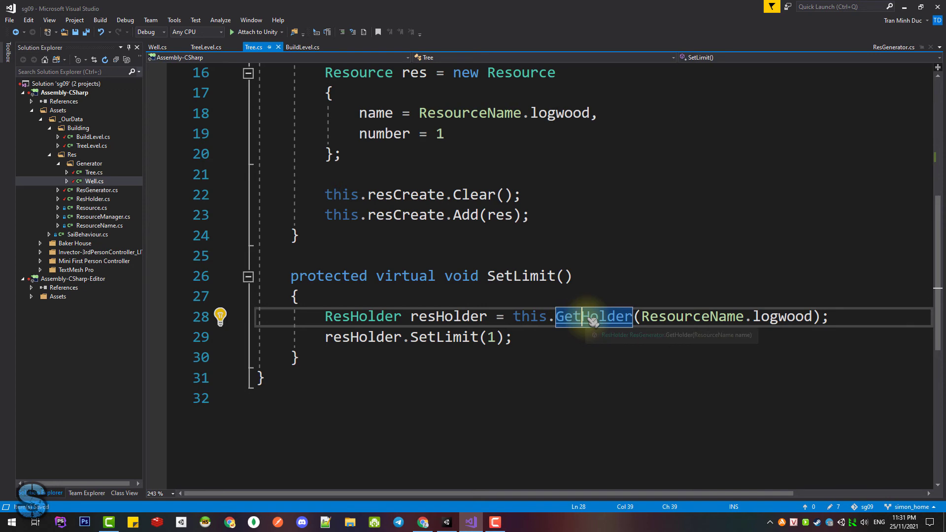
{"action": "left_click", "coordinate": [591, 319], "text": "ctrl"}
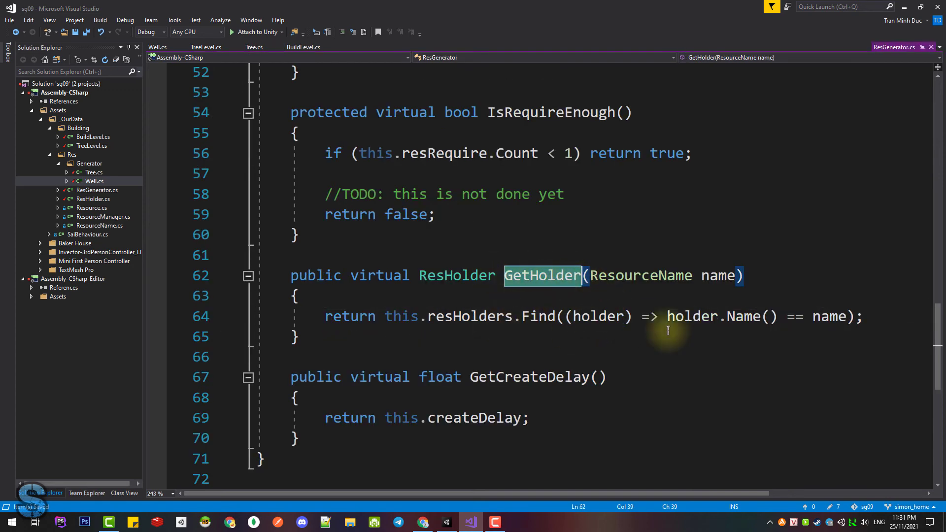
Duplicate the loop's holder lookup and rewrite it as resHolders.Find matching res.name
{"action": "left_click_drag", "start_coordinate": [939, 328], "coordinate": [939, 309]}
{"action": "left_click", "coordinate": [609, 113]}
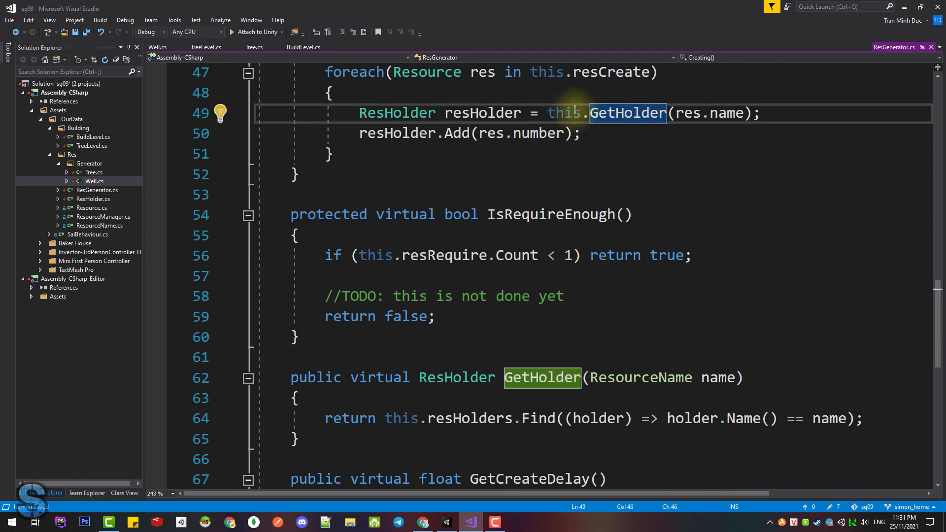
{"action": "key", "text": "ctrl+d"}
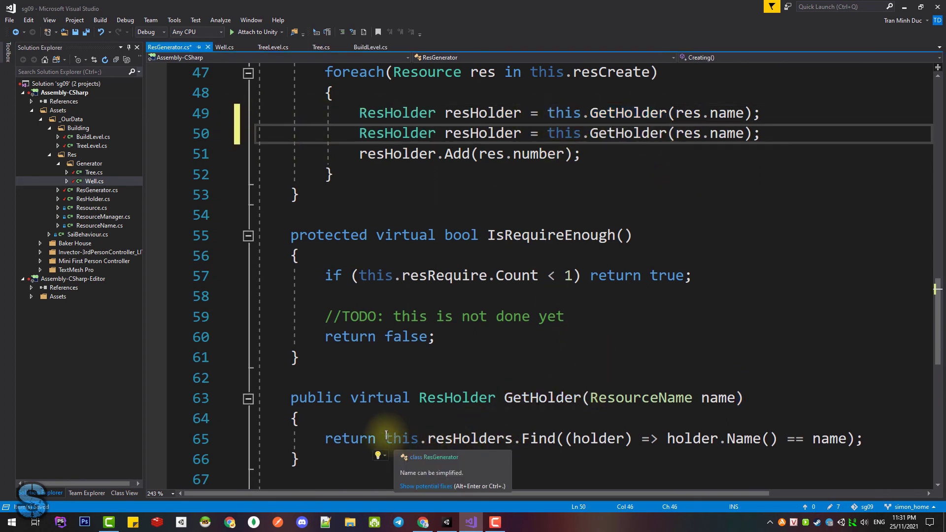
{"action": "left_click_drag", "start_coordinate": [386, 438], "coordinate": [882, 438]}
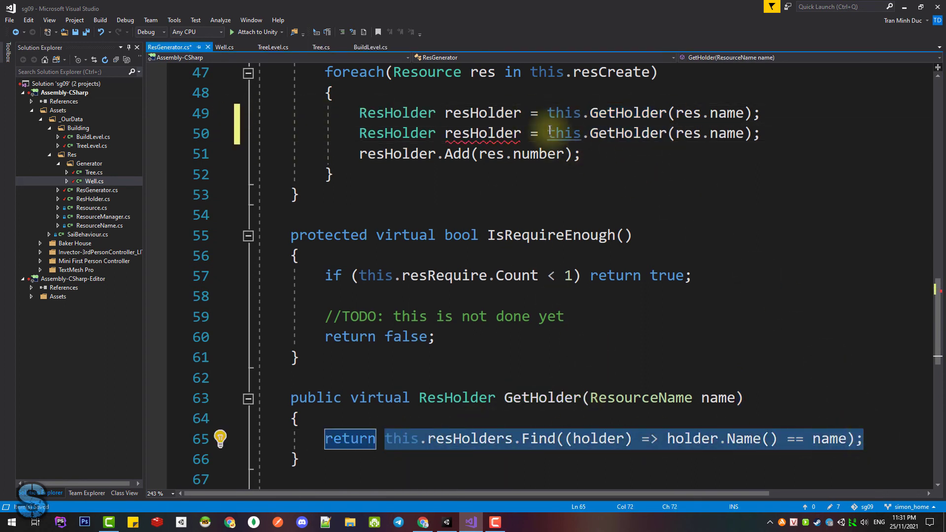
{"action": "left_click_drag", "start_coordinate": [549, 112], "coordinate": [761, 114]}
{"action": "type", "text": "this.resHolders.Find((holder) => holder.Name() == name);"}
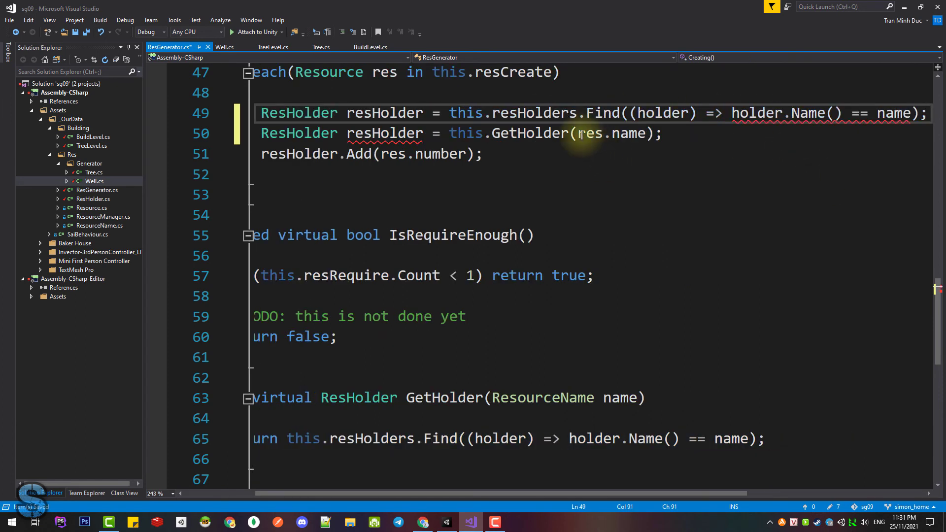
{"action": "double_click", "coordinate": [581, 134]}
{"action": "double_click", "coordinate": [895, 113]}
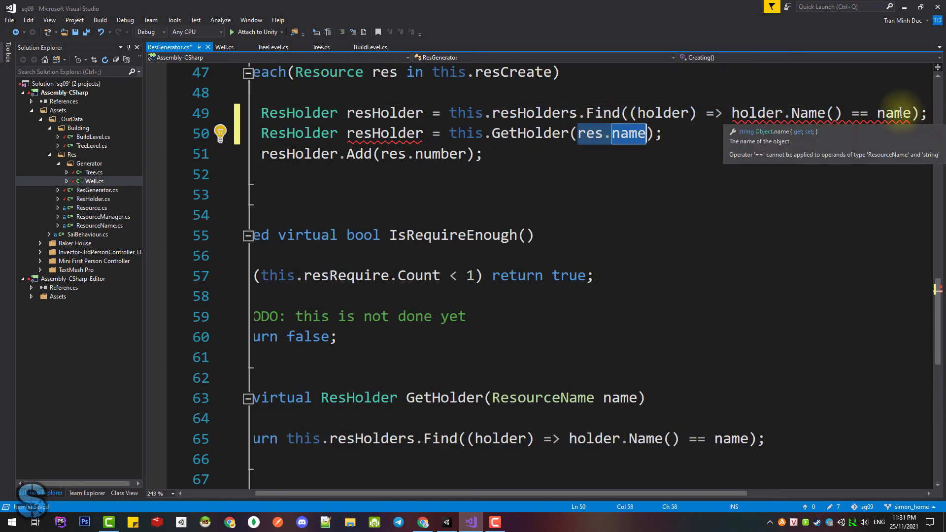
{"action": "type", "text": "res.name"}
Comment out the old GetHolder line, review the new Find lookup, and return to Tree.cs
{"action": "left_click", "coordinate": [727, 142]}
{"action": "key", "text": "Home"}
{"action": "type", "text": "//"}
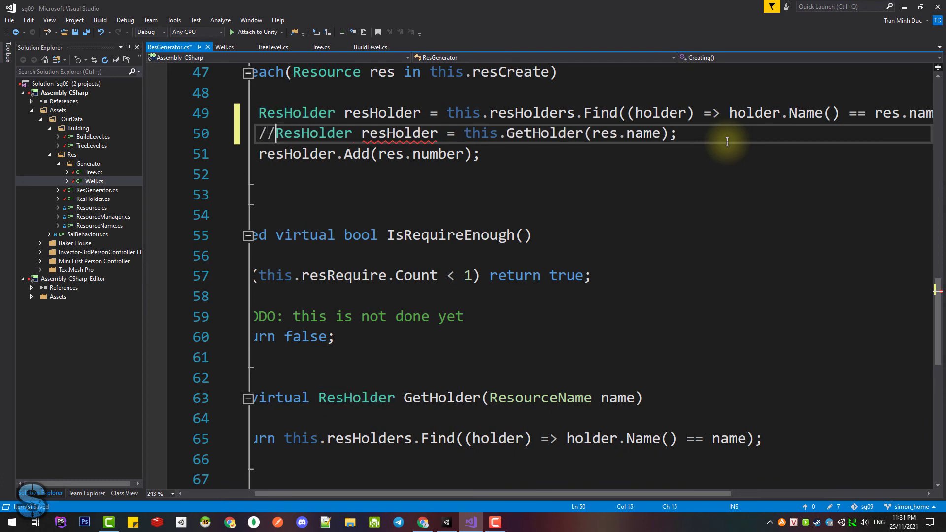
{"action": "left_click_drag", "start_coordinate": [532, 113], "coordinate": [720, 113]}
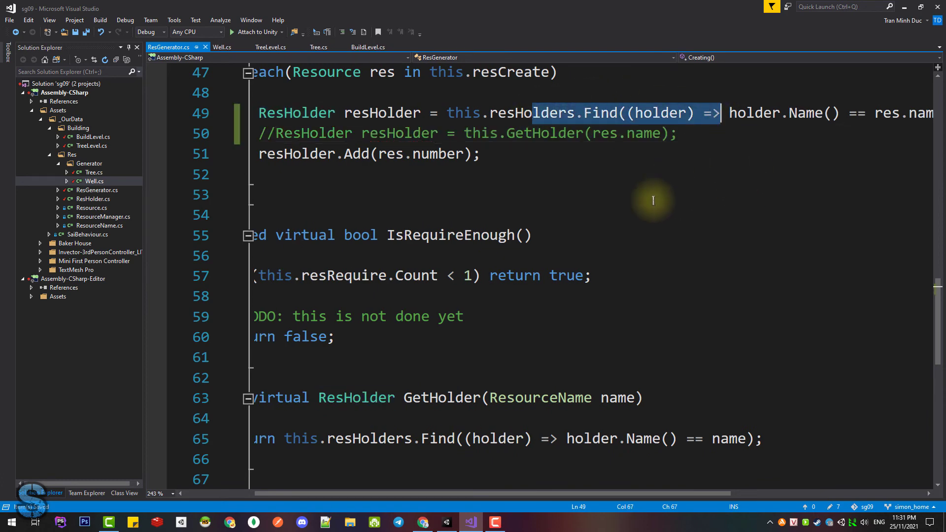
{"action": "left_click_drag", "start_coordinate": [570, 494], "coordinate": [551, 494]}
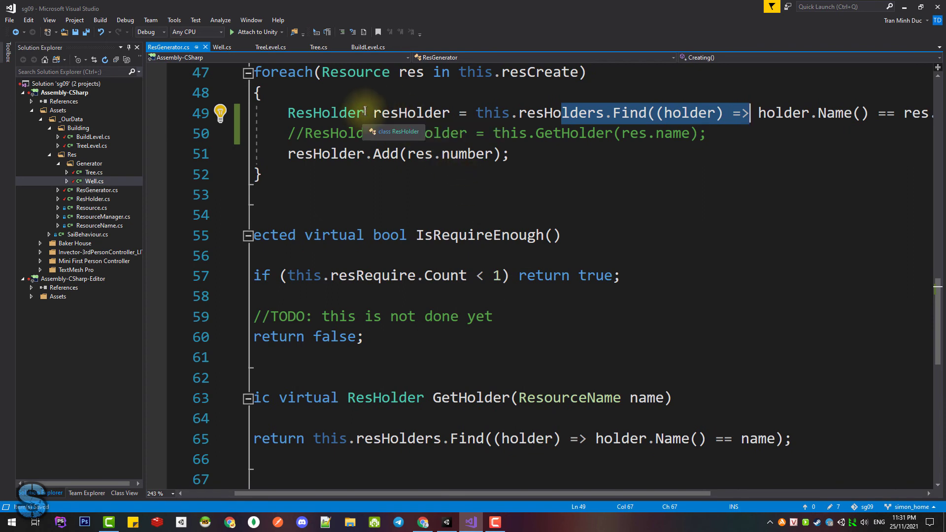
{"action": "left_click_drag", "start_coordinate": [383, 113], "coordinate": [659, 113]}
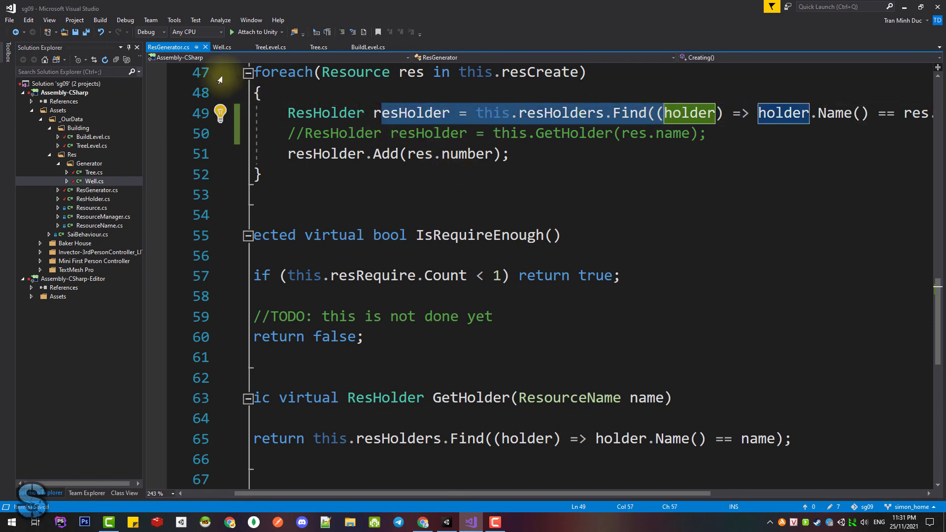
{"action": "left_click", "coordinate": [317, 47]}
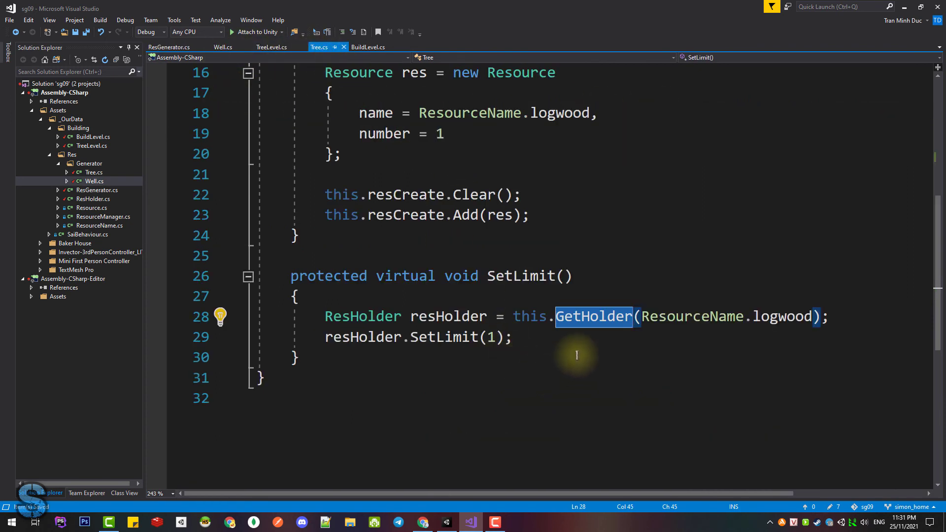
Copy ResGenerator's Find-based lookup line and paste it below Tree's GetHolder line 28
{"action": "left_click", "coordinate": [595, 316]}
{"action": "left_click_drag", "start_coordinate": [488, 317], "coordinate": [667, 316]}
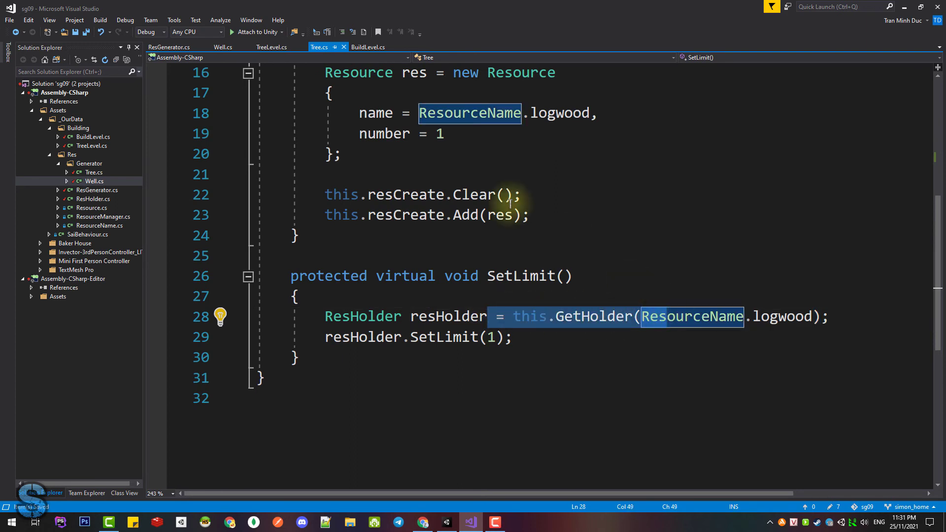
{"action": "double_click", "coordinate": [598, 316]}
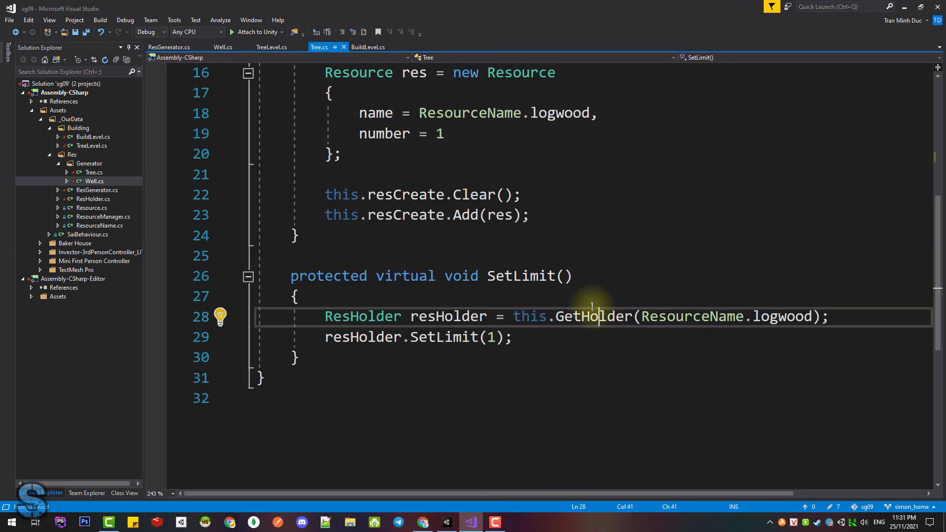
{"action": "left_click", "coordinate": [224, 47]}
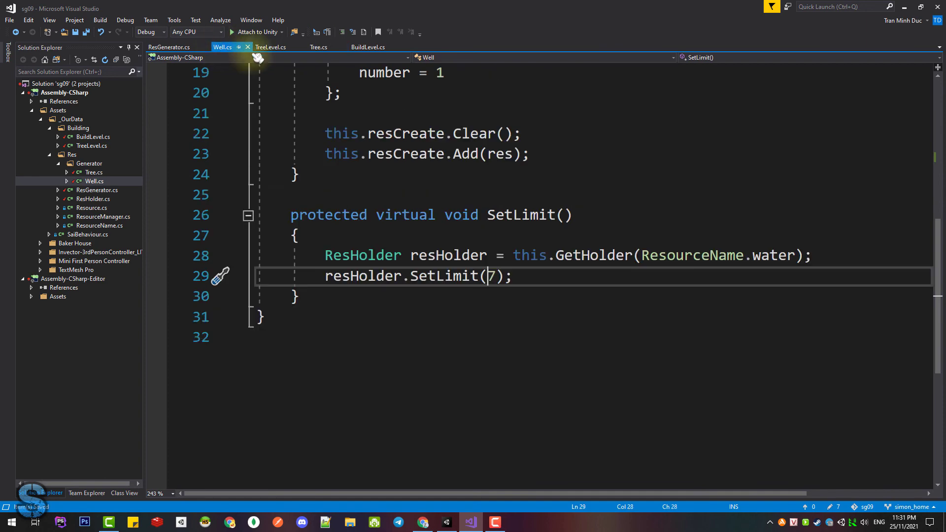
{"action": "left_click", "coordinate": [197, 52]}
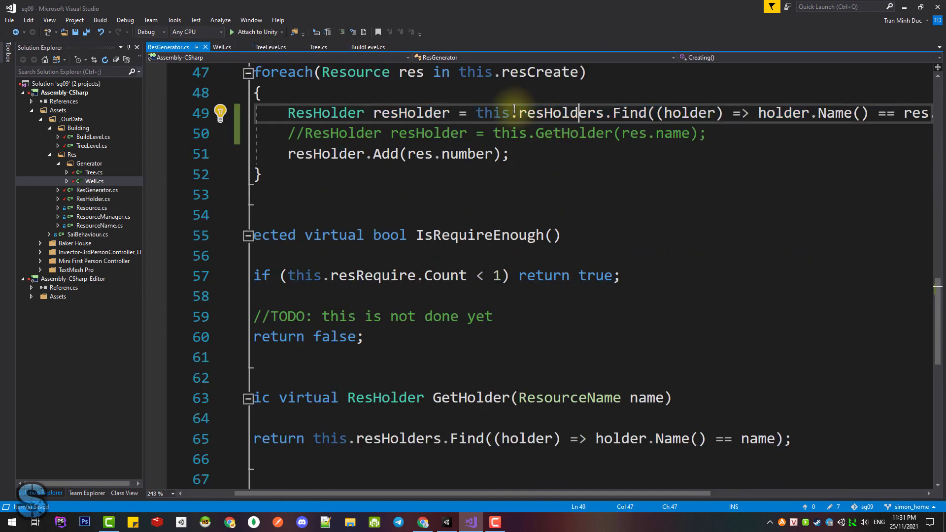
{"action": "left_click", "coordinate": [544, 114]}
{"action": "left_click", "coordinate": [477, 113]}
{"action": "triple_click", "coordinate": [488, 114]}
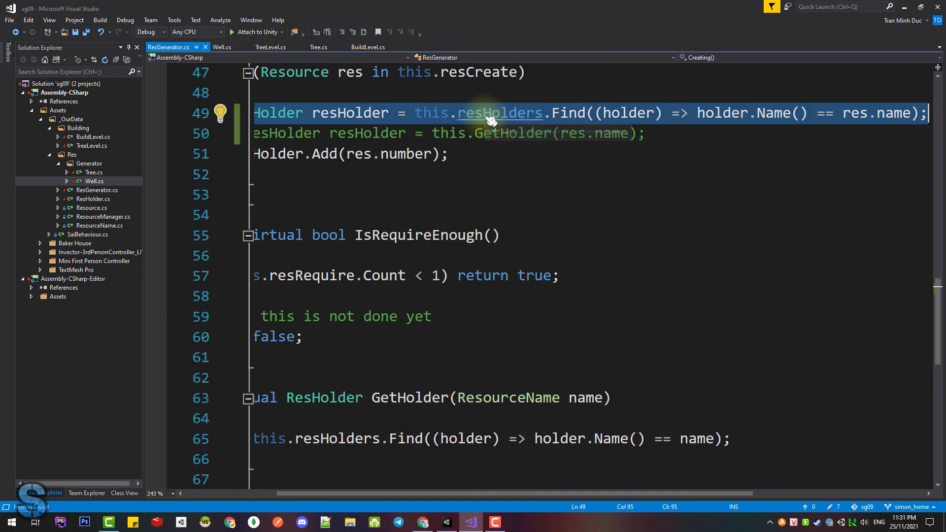
{"action": "left_click", "coordinate": [319, 47]}
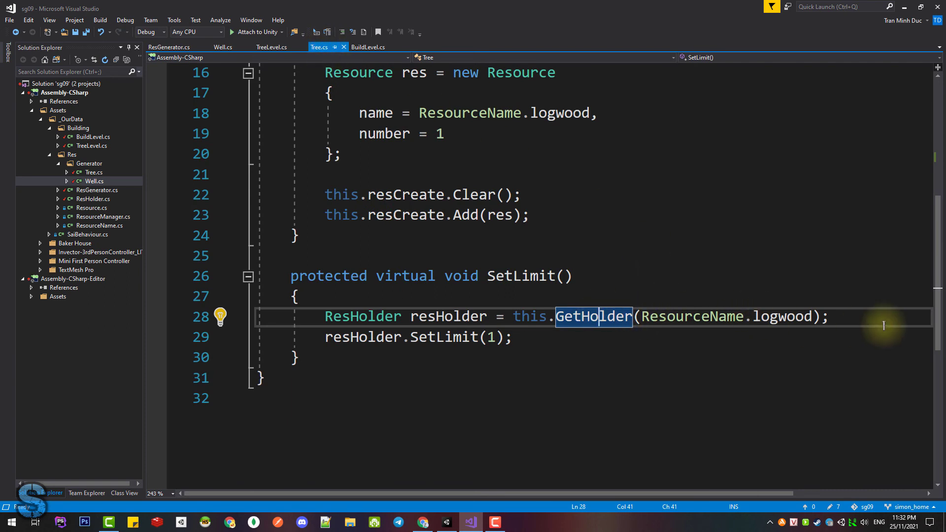
{"action": "left_click", "coordinate": [852, 316]}
{"action": "key", "text": "Return"}
{"action": "type", "text": "ResHolder resHolder = this.resHolders.Find((holder) => holder.Name() == res.name);"}
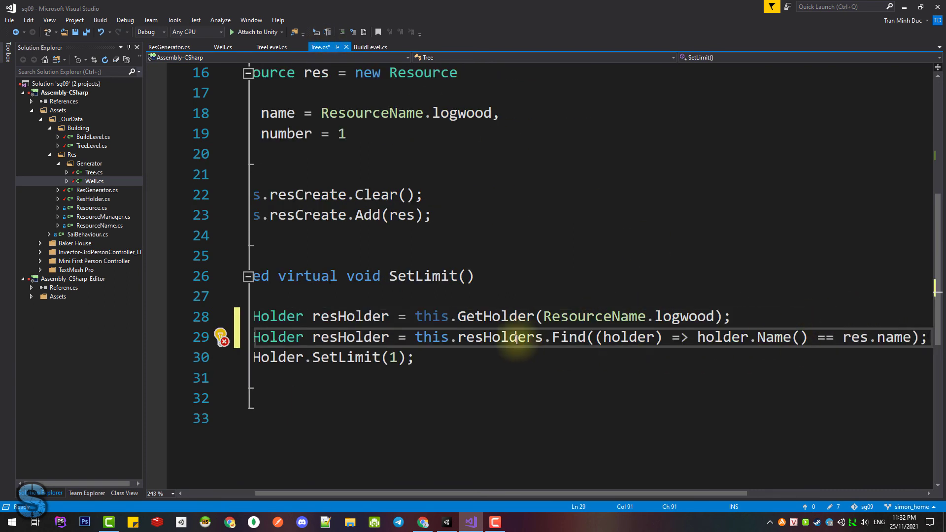
Comment out line 28 and change the pasted lookup's res.name to ResourceName.logwood
{"action": "left_click_drag", "start_coordinate": [601, 497], "coordinate": [545, 495]}
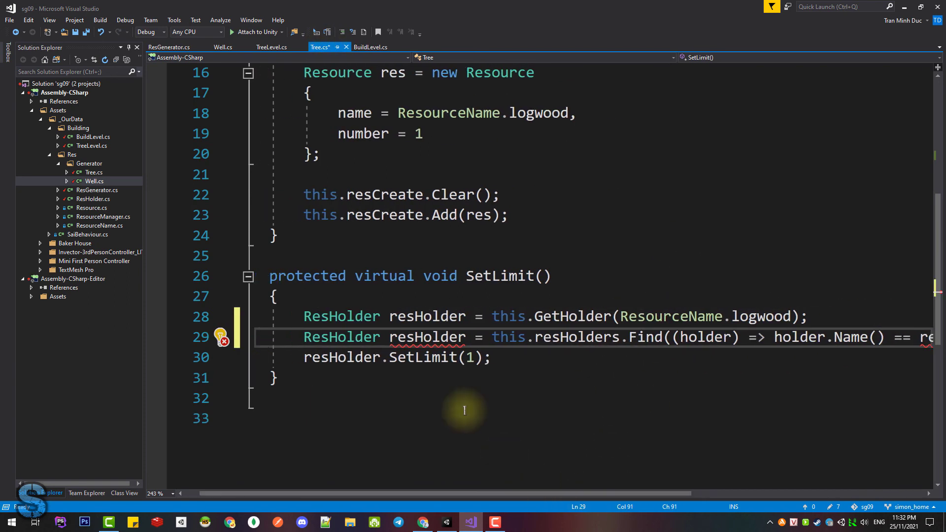
{"action": "left_click", "coordinate": [312, 317]}
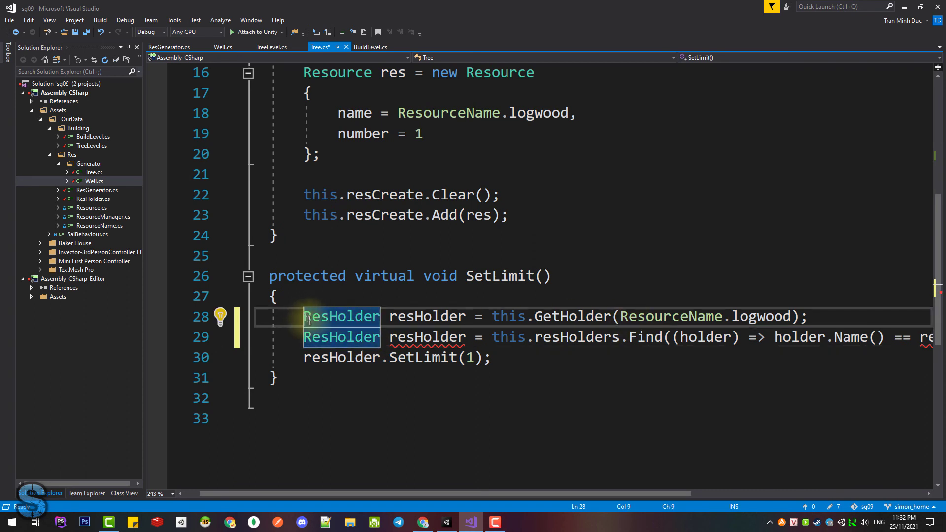
{"action": "type", "text": "///"}
{"action": "left_click_drag", "start_coordinate": [646, 338], "coordinate": [809, 338]}
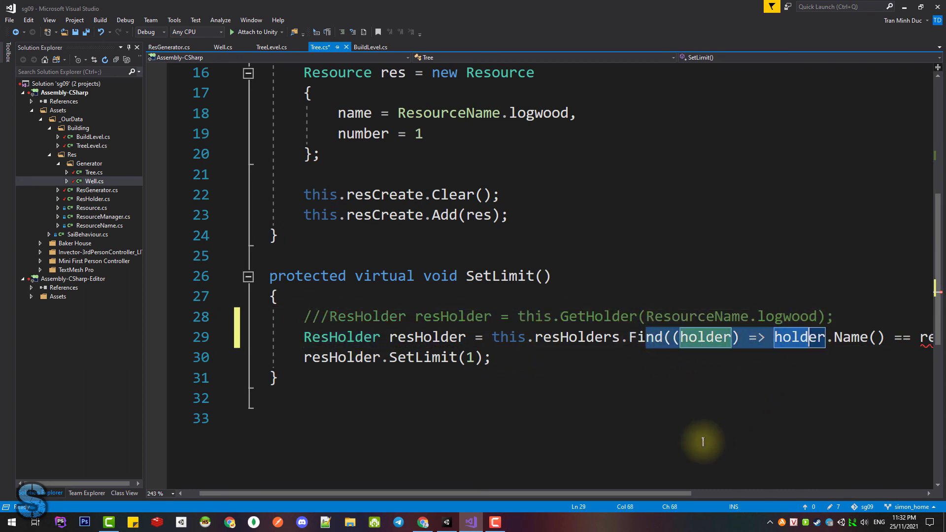
{"action": "left_click", "coordinate": [670, 485]}
{"action": "left_click_drag", "start_coordinate": [670, 494], "coordinate": [774, 493]}
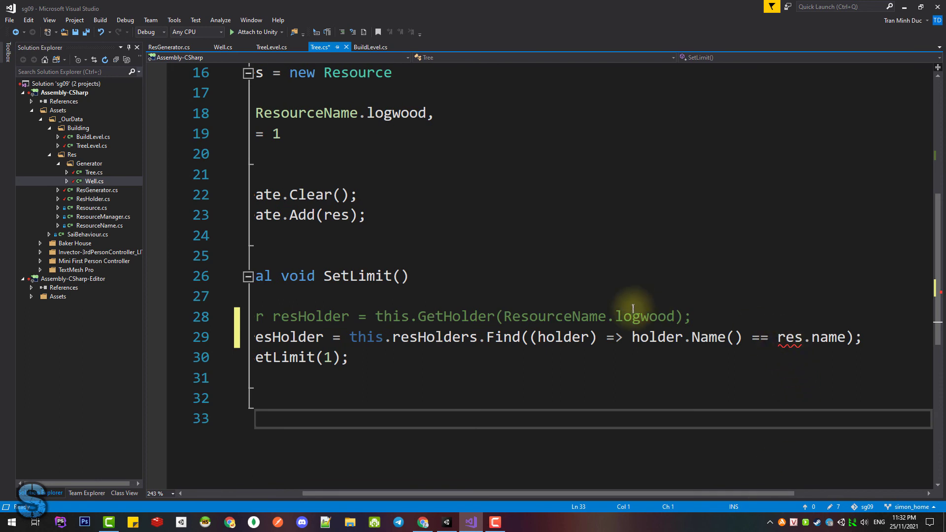
{"action": "left_click", "coordinate": [575, 316]}
{"action": "double_click", "coordinate": [557, 316]}
{"action": "left_click", "coordinate": [795, 338]}
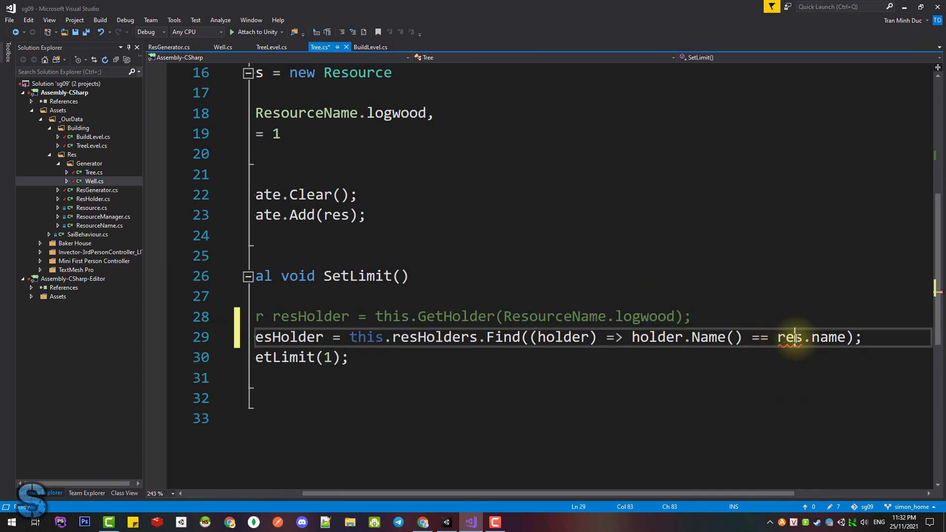
{"action": "double_click", "coordinate": [795, 338]}
{"action": "type", "text": "ResourceName.logwood"}
Comment out the Find line, restore GetHolder(ResourceName.logwood) on line 28, and save Tree.cs
{"action": "double_click", "coordinate": [483, 337]}
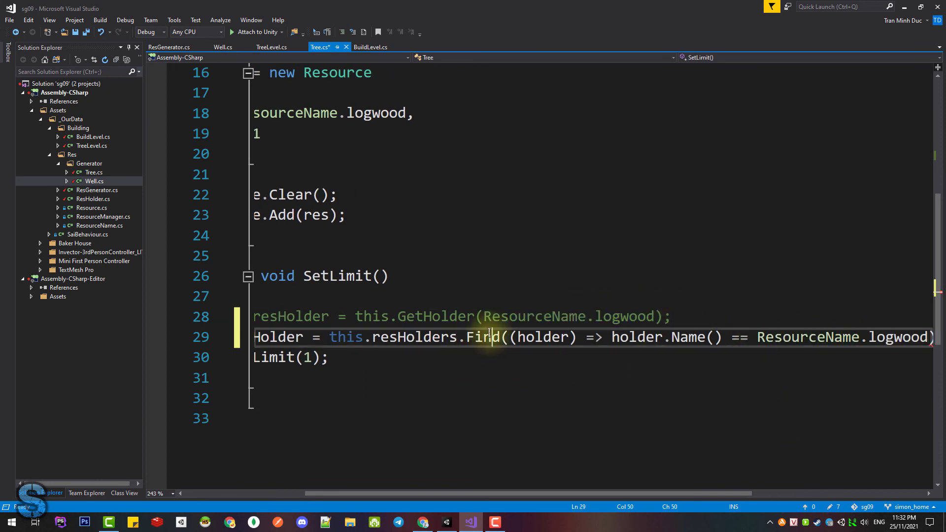
{"action": "left_click", "coordinate": [530, 338]}
{"action": "left_click_drag", "start_coordinate": [648, 494], "coordinate": [526, 500]}
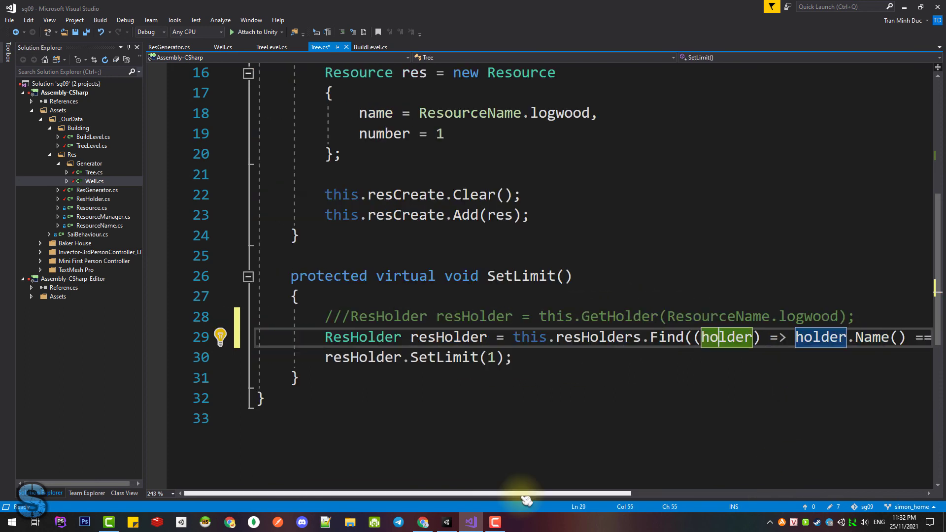
{"action": "double_click", "coordinate": [597, 338]}
{"action": "left_click", "coordinate": [321, 337]}
{"action": "type", "text": "/"}
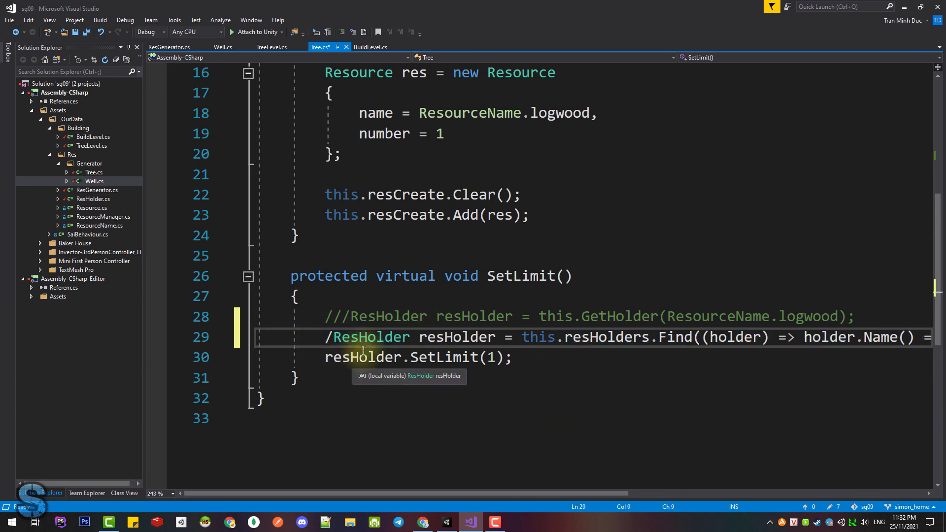
{"action": "type", "text": "/"}
{"action": "left_click", "coordinate": [326, 316]}
{"action": "key", "text": "Delete"}
{"action": "key", "text": "Delete"}
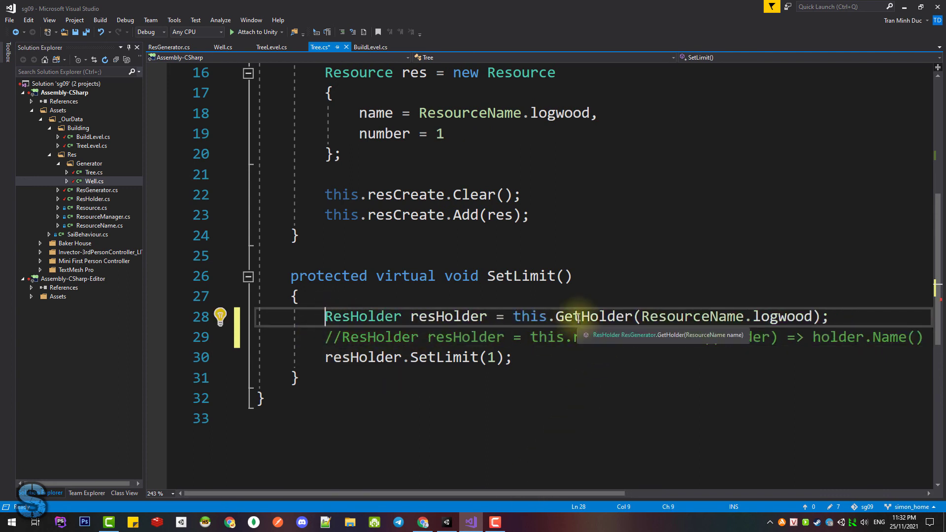
{"action": "left_click", "coordinate": [582, 317]}
{"action": "key", "text": "ctrl+s"}
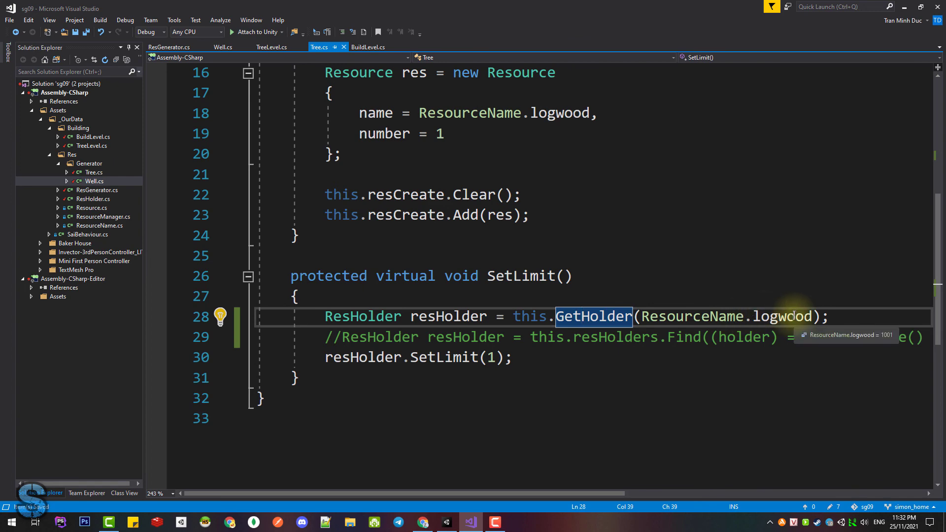
In ResGenerator's creation loop, comment out the Find line, restore GetHolder(res.name), and save
{"action": "left_click", "coordinate": [604, 321], "text": "ctrl"}
{"action": "left_click_drag", "start_coordinate": [346, 316], "coordinate": [628, 316]}
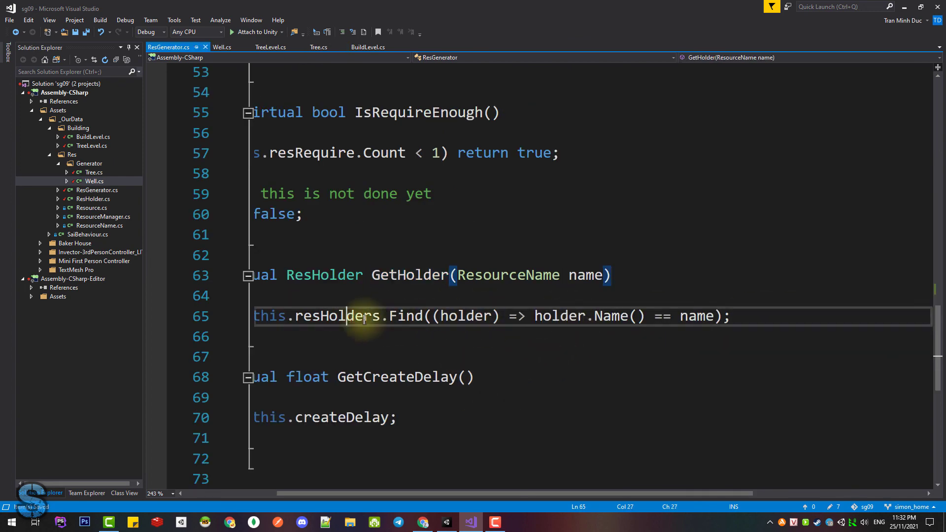
{"action": "left_click_drag", "start_coordinate": [633, 493], "coordinate": [551, 493]}
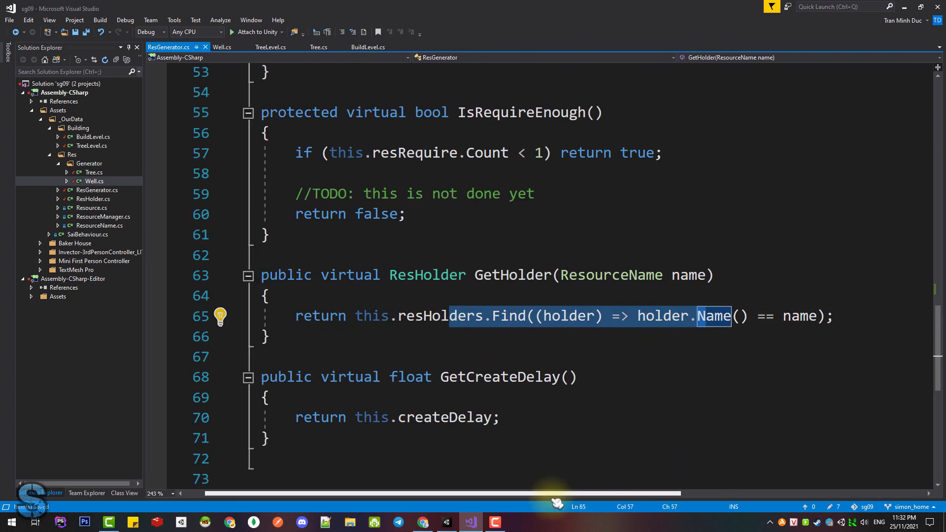
{"action": "scroll", "coordinate": [684, 400], "scroll_direction": "up", "scroll_amount": 2}
{"action": "scroll", "coordinate": [684, 401], "scroll_direction": "up", "scroll_amount": 1}
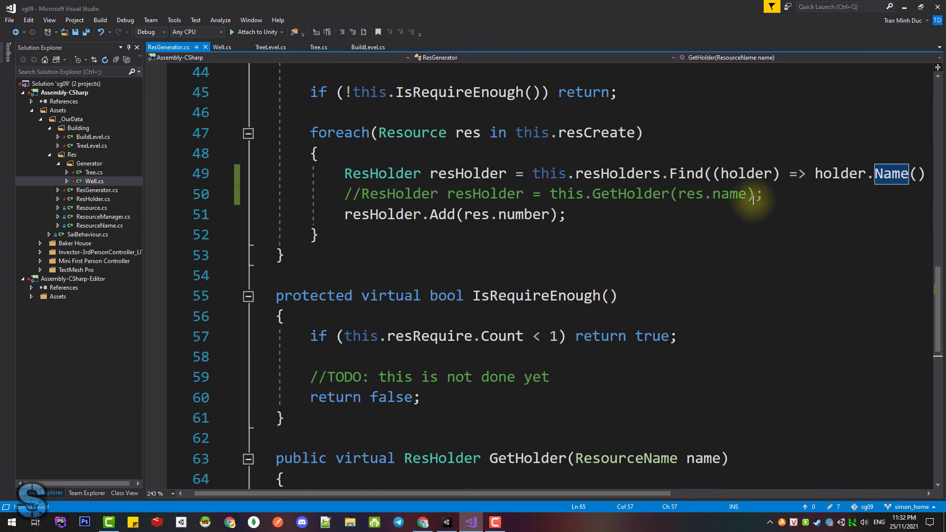
{"action": "left_click", "coordinate": [684, 173]}
{"action": "type", "text": "//"}
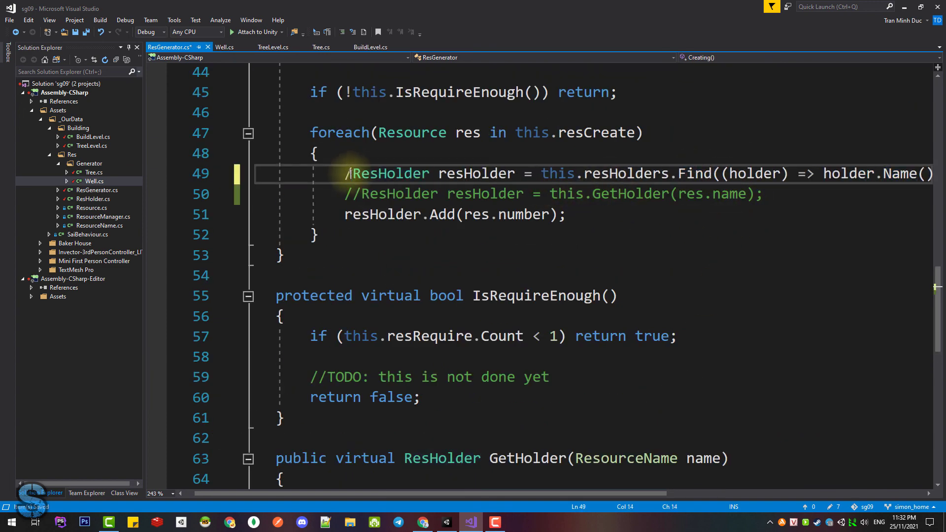
{"action": "key", "text": "Down"}
{"action": "key", "text": "Delete"}
{"action": "key", "text": "Delete"}
{"action": "key", "text": "ctrl+s"}
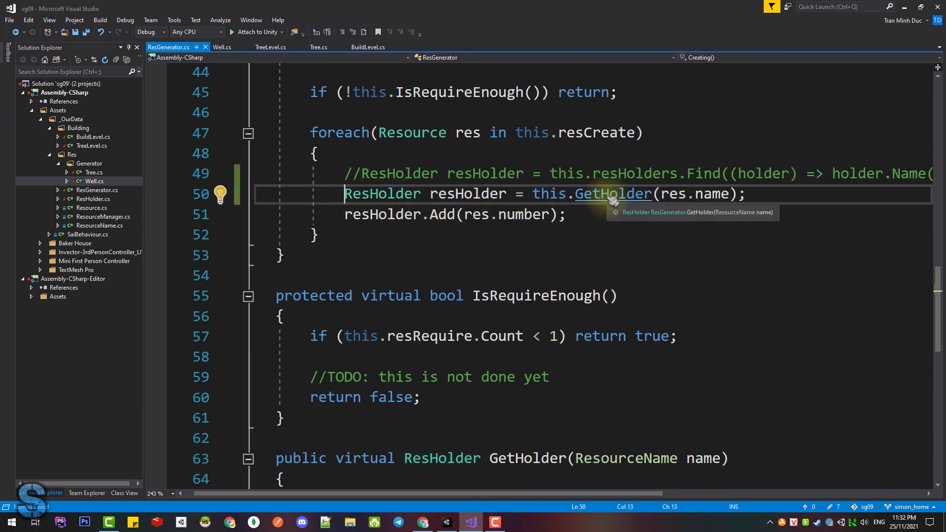
Check GetHolder's internal Find lookup, then delete the commented Find line from the loop
{"action": "double_click", "coordinate": [650, 202]}
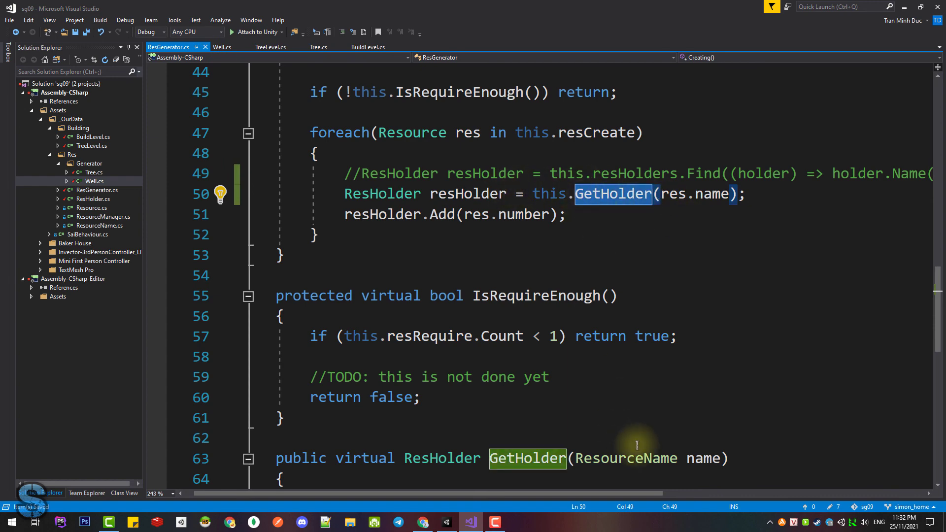
{"action": "scroll", "coordinate": [655, 393], "scroll_direction": "down", "scroll_amount": 2}
{"action": "left_click_drag", "start_coordinate": [447, 377], "coordinate": [757, 377]}
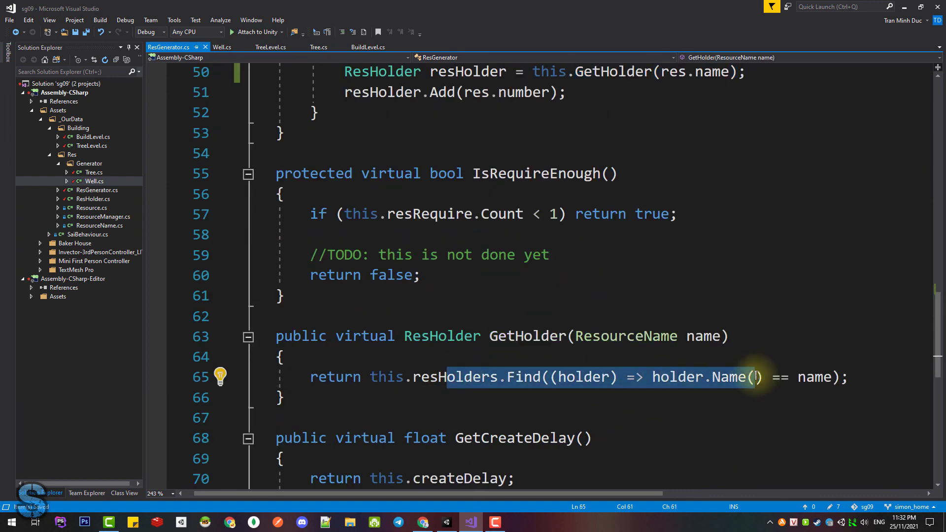
{"action": "left_click", "coordinate": [587, 377]}
{"action": "left_click_drag", "start_coordinate": [447, 377], "coordinate": [747, 377]}
{"action": "scroll", "coordinate": [759, 379], "scroll_direction": "up", "scroll_amount": 2}
{"action": "left_click", "coordinate": [567, 174]}
{"action": "key", "text": "ctrl+shift+l"}
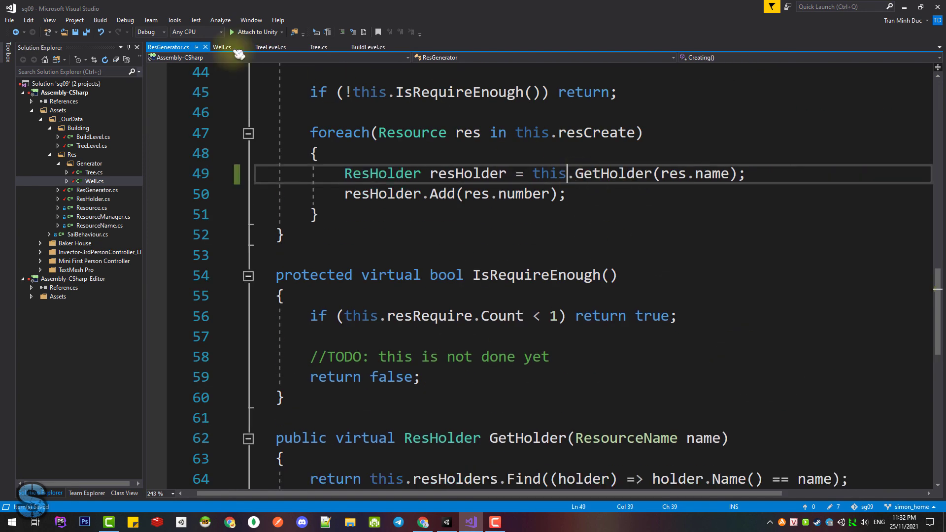
Delete Tree.cs's commented Find line in SetLimit, save, and return to Unity
{"action": "left_click", "coordinate": [318, 47]}
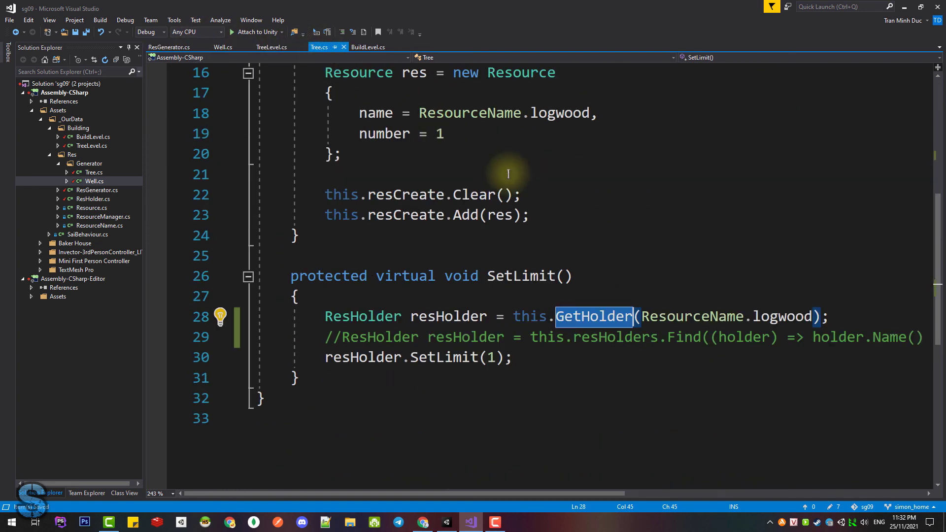
{"action": "left_click", "coordinate": [594, 337]}
{"action": "key", "text": "ctrl+shift+l"}
{"action": "key", "text": "ctrl+s"}
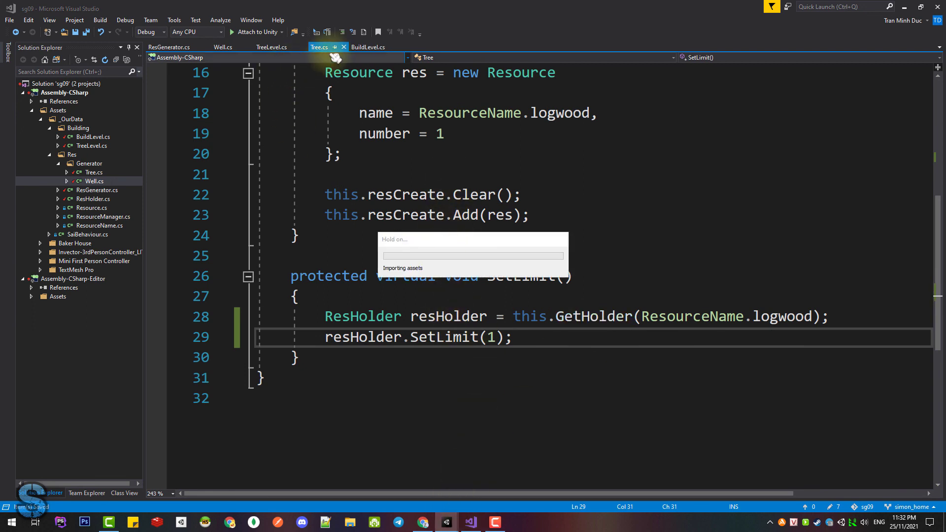
{"action": "key", "text": "alt+Tab"}
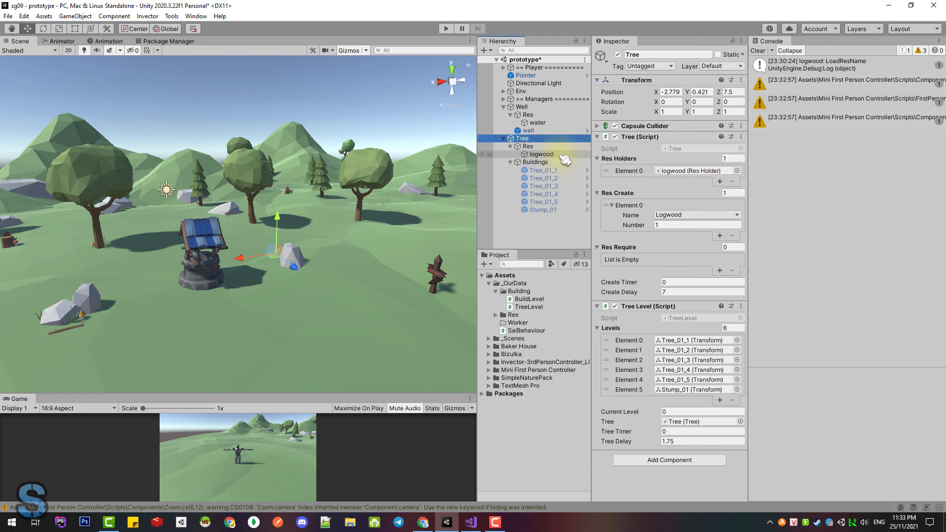
Reset the logwood Res Holder component and the Tree script in the Inspector
{"action": "left_click", "coordinate": [563, 156]}
{"action": "left_click", "coordinate": [742, 126]}
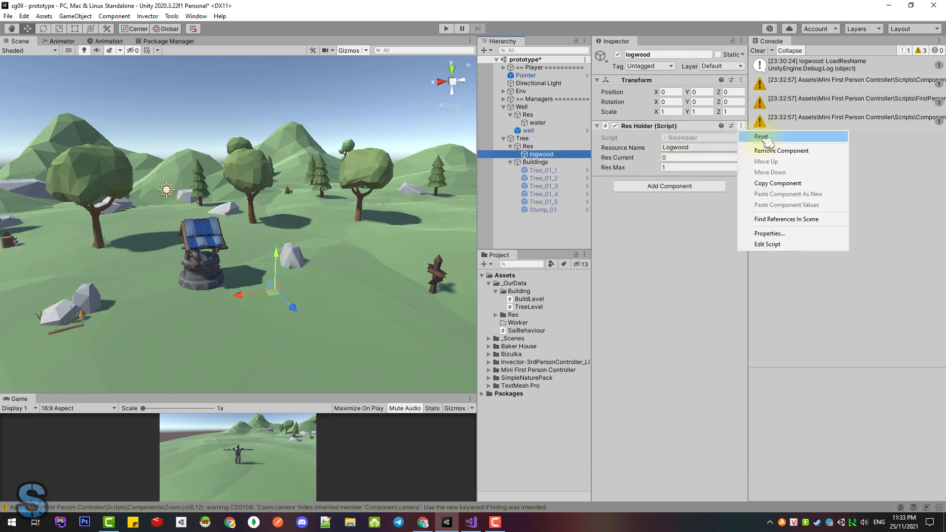
{"action": "left_click", "coordinate": [754, 131]}
{"action": "left_click", "coordinate": [522, 139]}
{"action": "left_click_drag", "start_coordinate": [542, 154], "coordinate": [713, 171]}
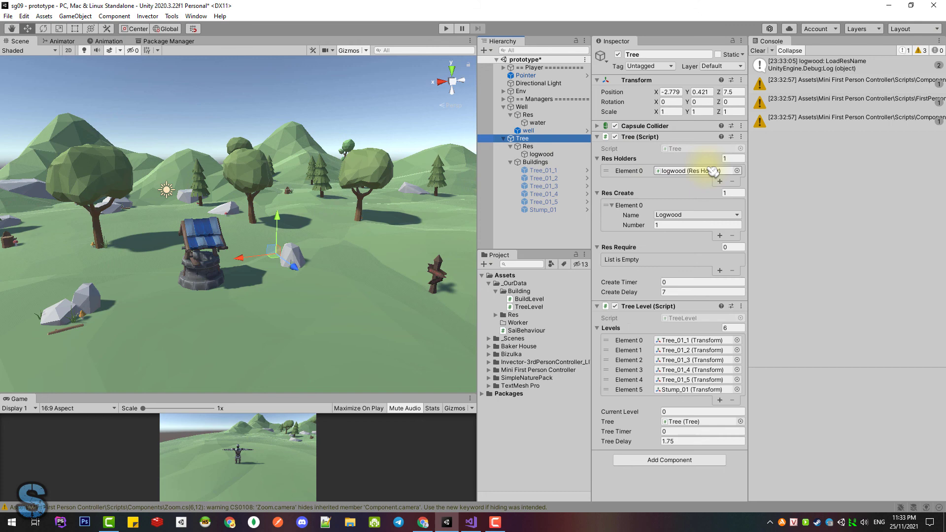
{"action": "left_click", "coordinate": [741, 136]}
{"action": "left_click", "coordinate": [762, 147]}
{"action": "left_click", "coordinate": [542, 154]}
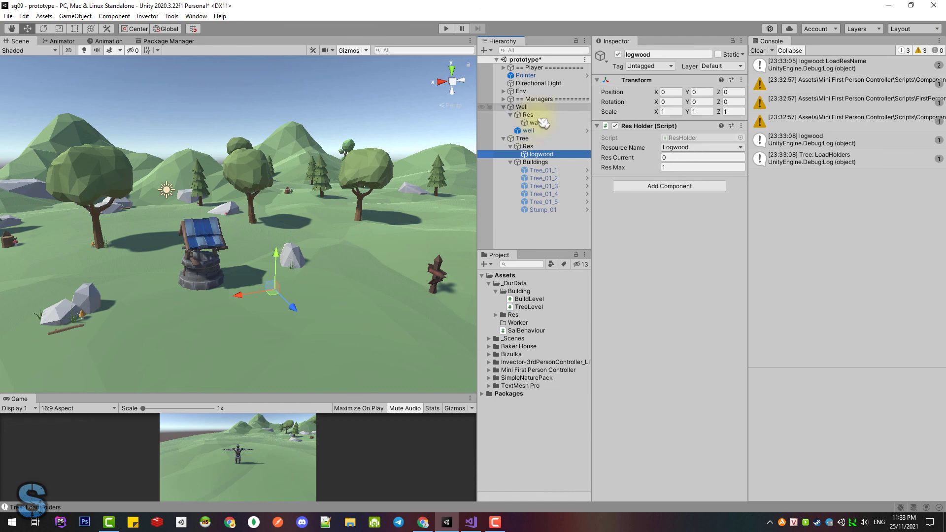
Reset the water Res Holder component and the Well script, then clear the Console
{"action": "left_click", "coordinate": [538, 123]}
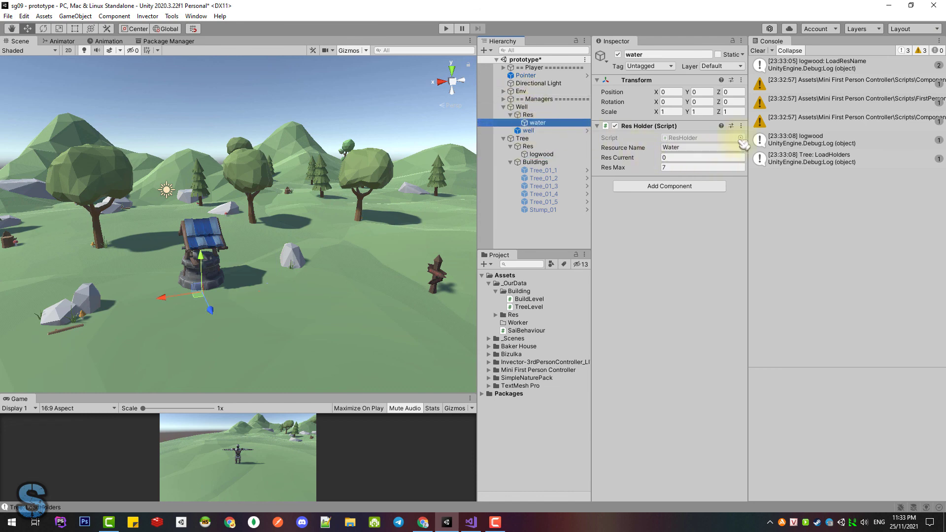
{"action": "left_click", "coordinate": [742, 126]}
{"action": "left_click", "coordinate": [762, 137]}
{"action": "left_click", "coordinate": [522, 107]}
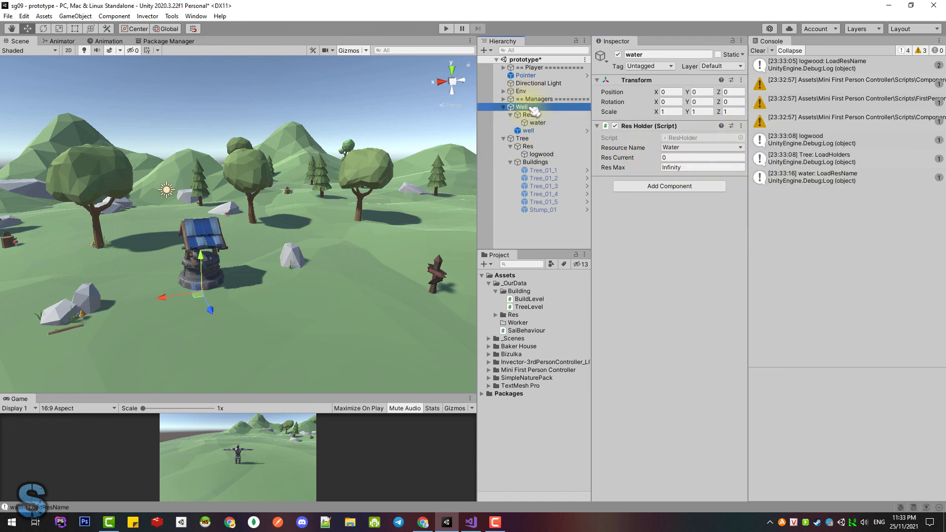
{"action": "left_click", "coordinate": [741, 137]}
{"action": "left_click", "coordinate": [764, 143]}
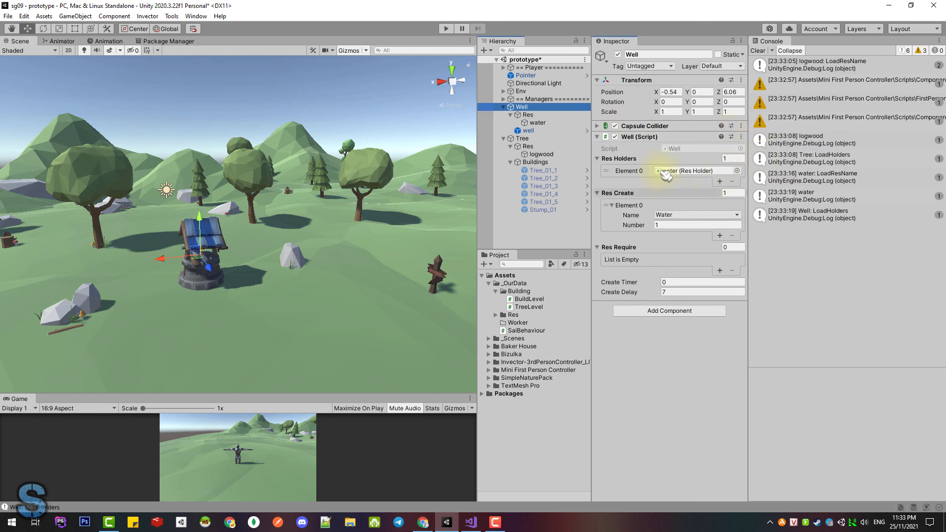
{"action": "double_click", "coordinate": [695, 171]}
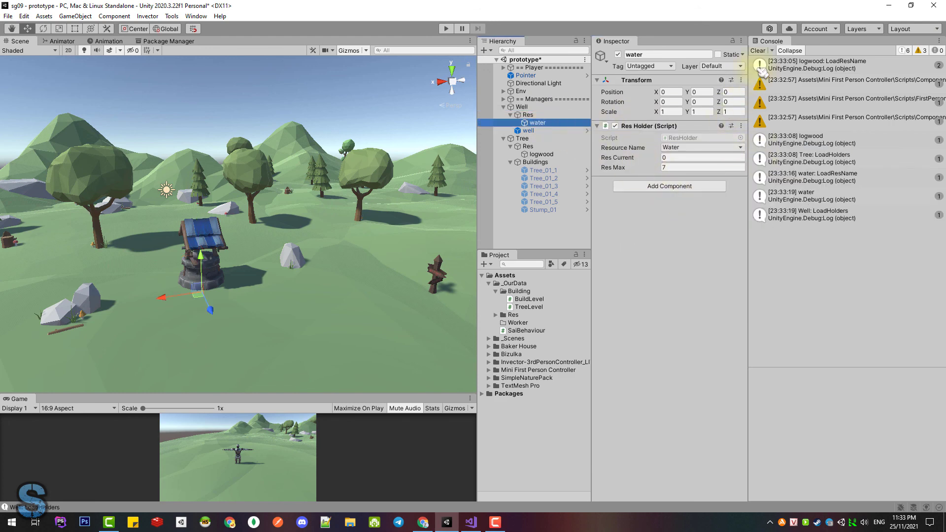
{"action": "left_click", "coordinate": [759, 51]}
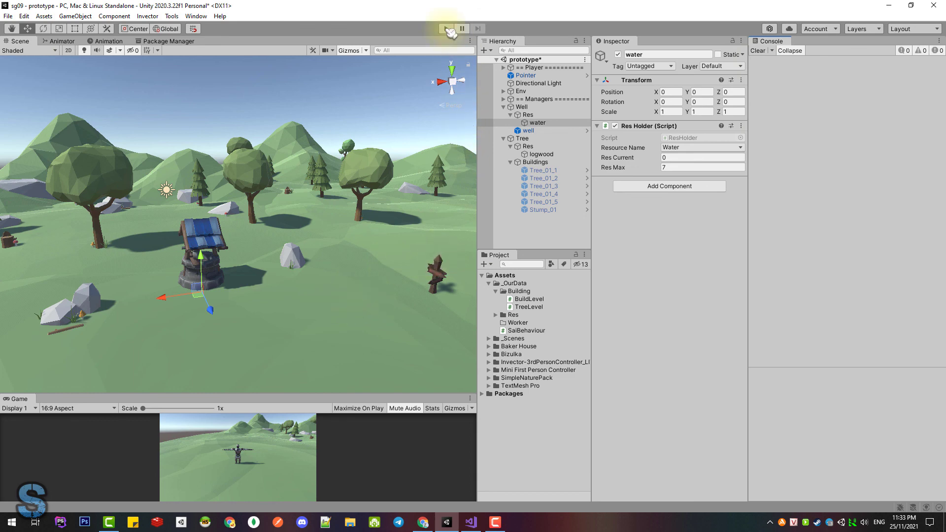
Enter Play mode so the tree and well start generating resources
{"action": "left_click", "coordinate": [447, 29]}
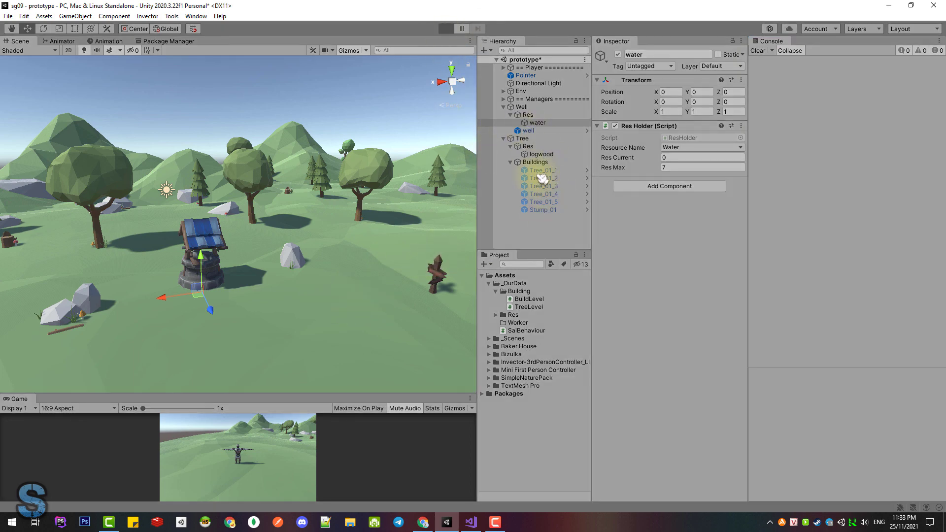